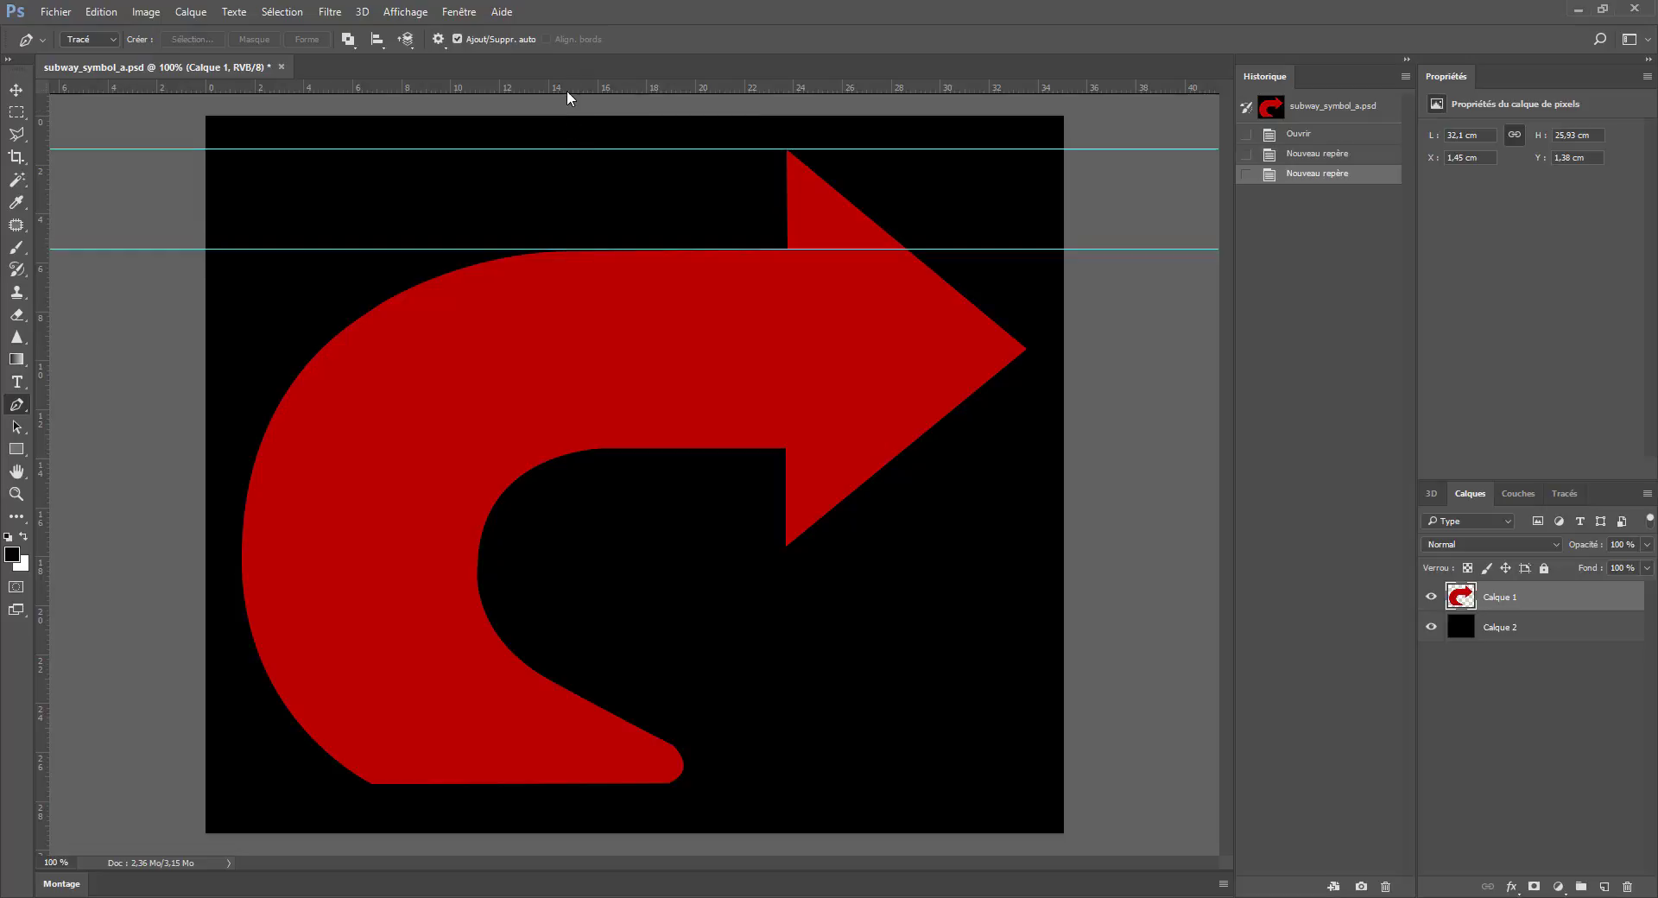
Add four horizontal guides at the arrow's tip, the shaft's lower edge, the arrowhead's lower corner and the shape's bottom edge.
left_click_drag(567, 88, 579, 348)
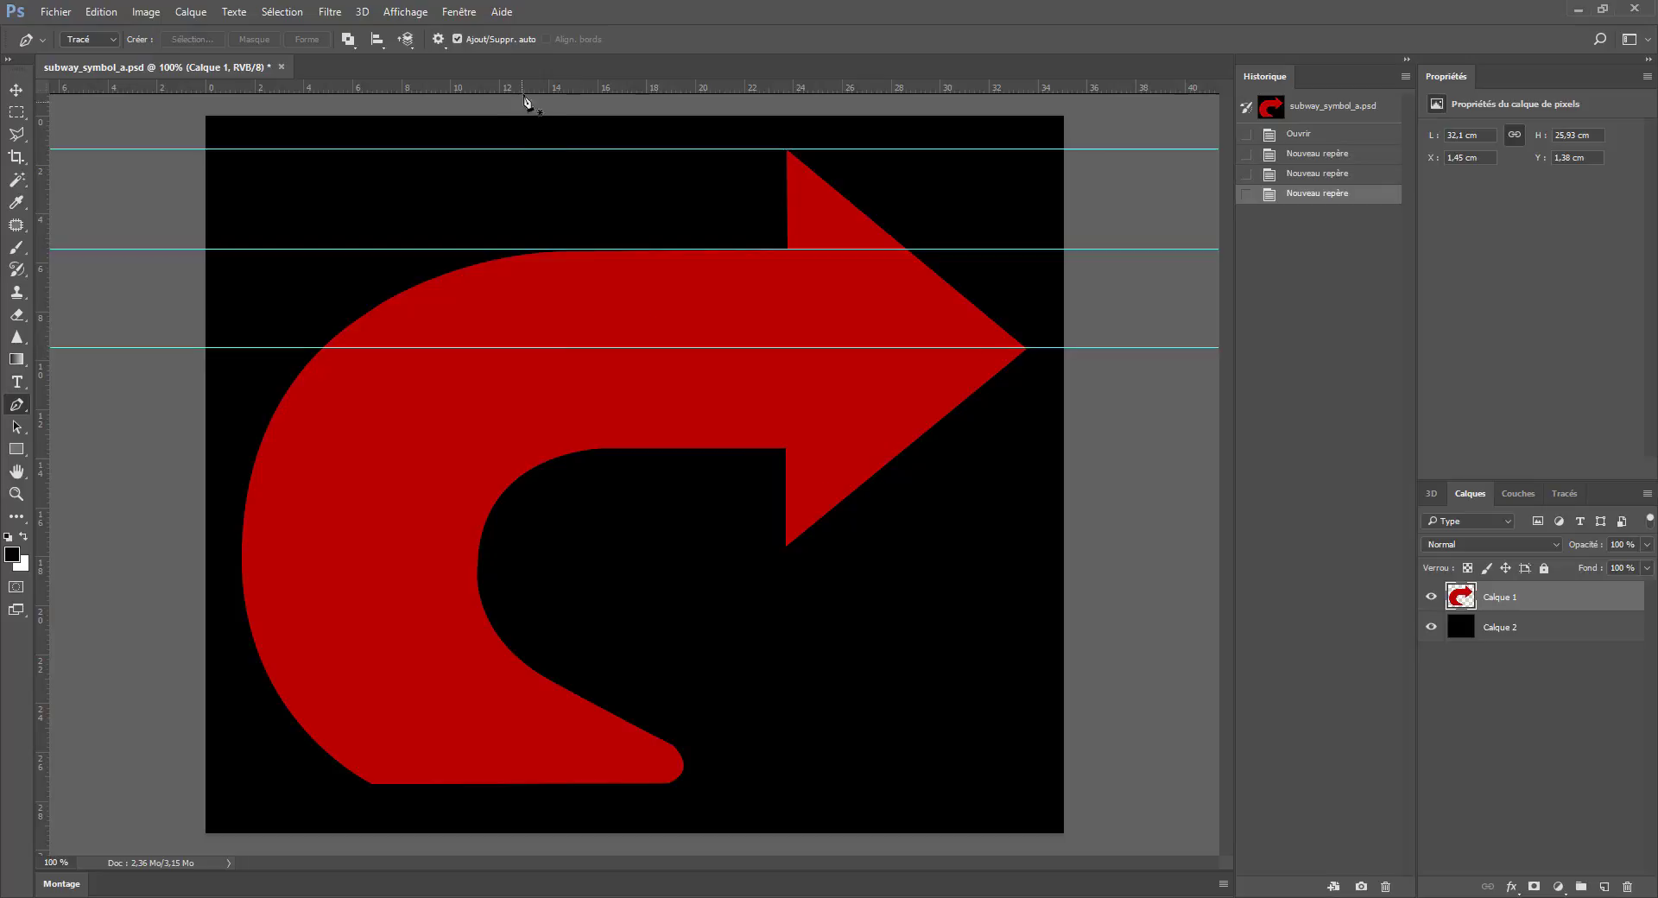
left_click_drag(527, 88, 536, 447)
left_click_drag(596, 89, 609, 547)
left_click_drag(744, 84, 760, 784)
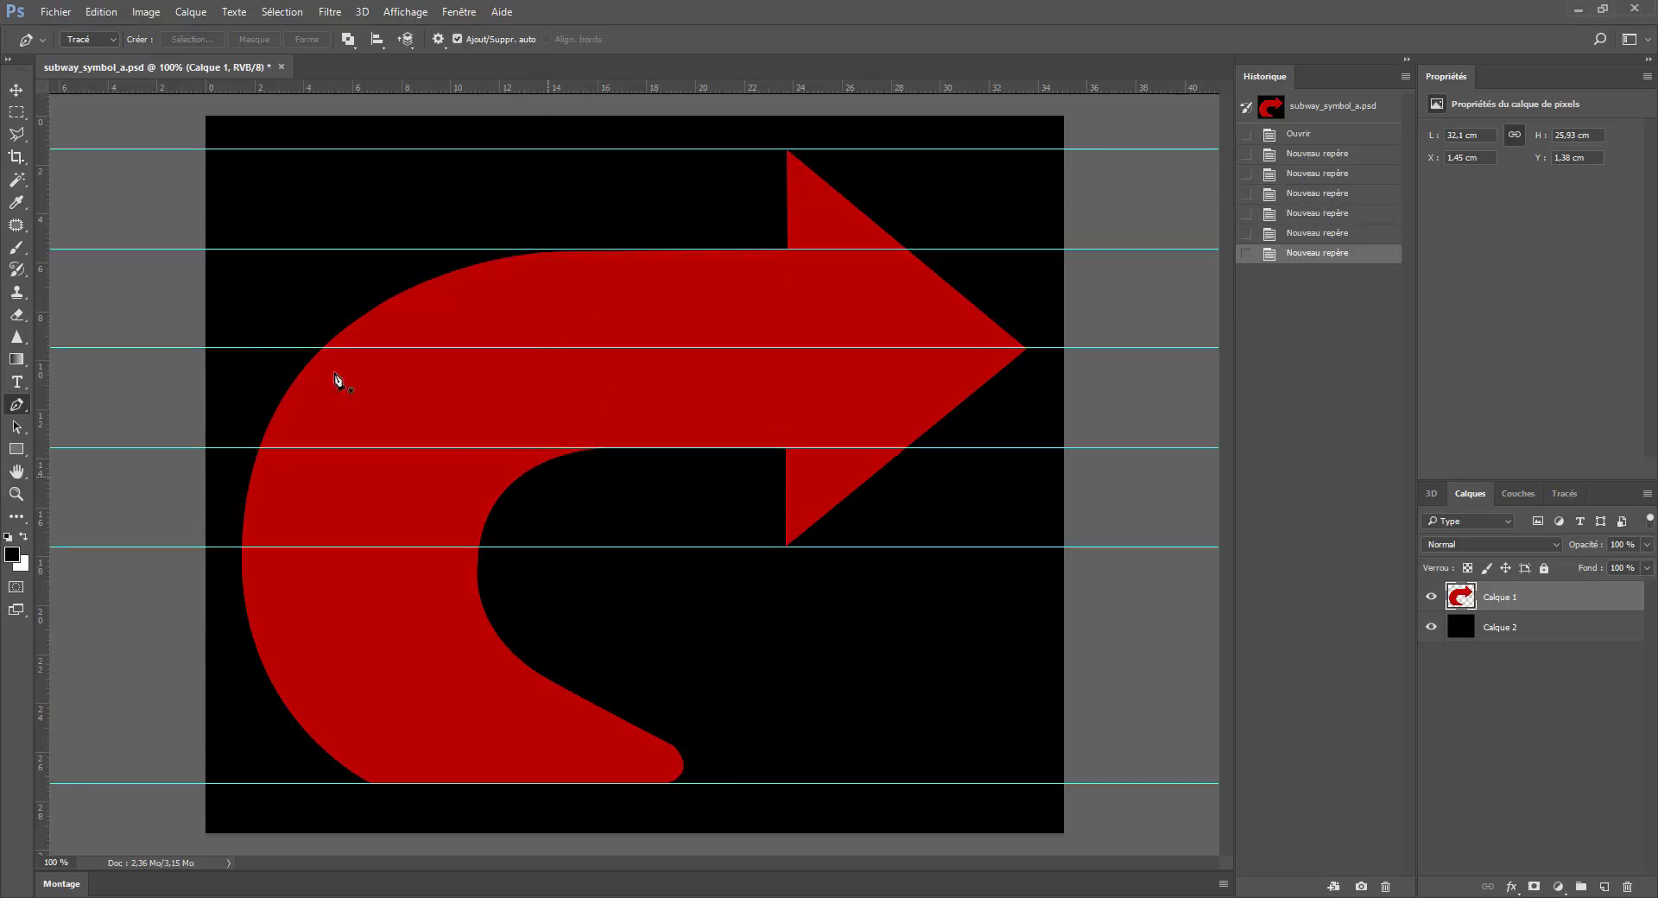
Add seven vertical guides at the outer and inner curve extremes, the rounded end, the arrowhead's base and tip, and the upper curve's start.
left_click_drag(40, 280, 240, 316)
left_click_drag(40, 275, 478, 332)
left_click_drag(40, 329, 685, 333)
left_click_drag(40, 337, 670, 342)
left_click_drag(40, 346, 786, 363)
left_click_drag(40, 372, 1026, 380)
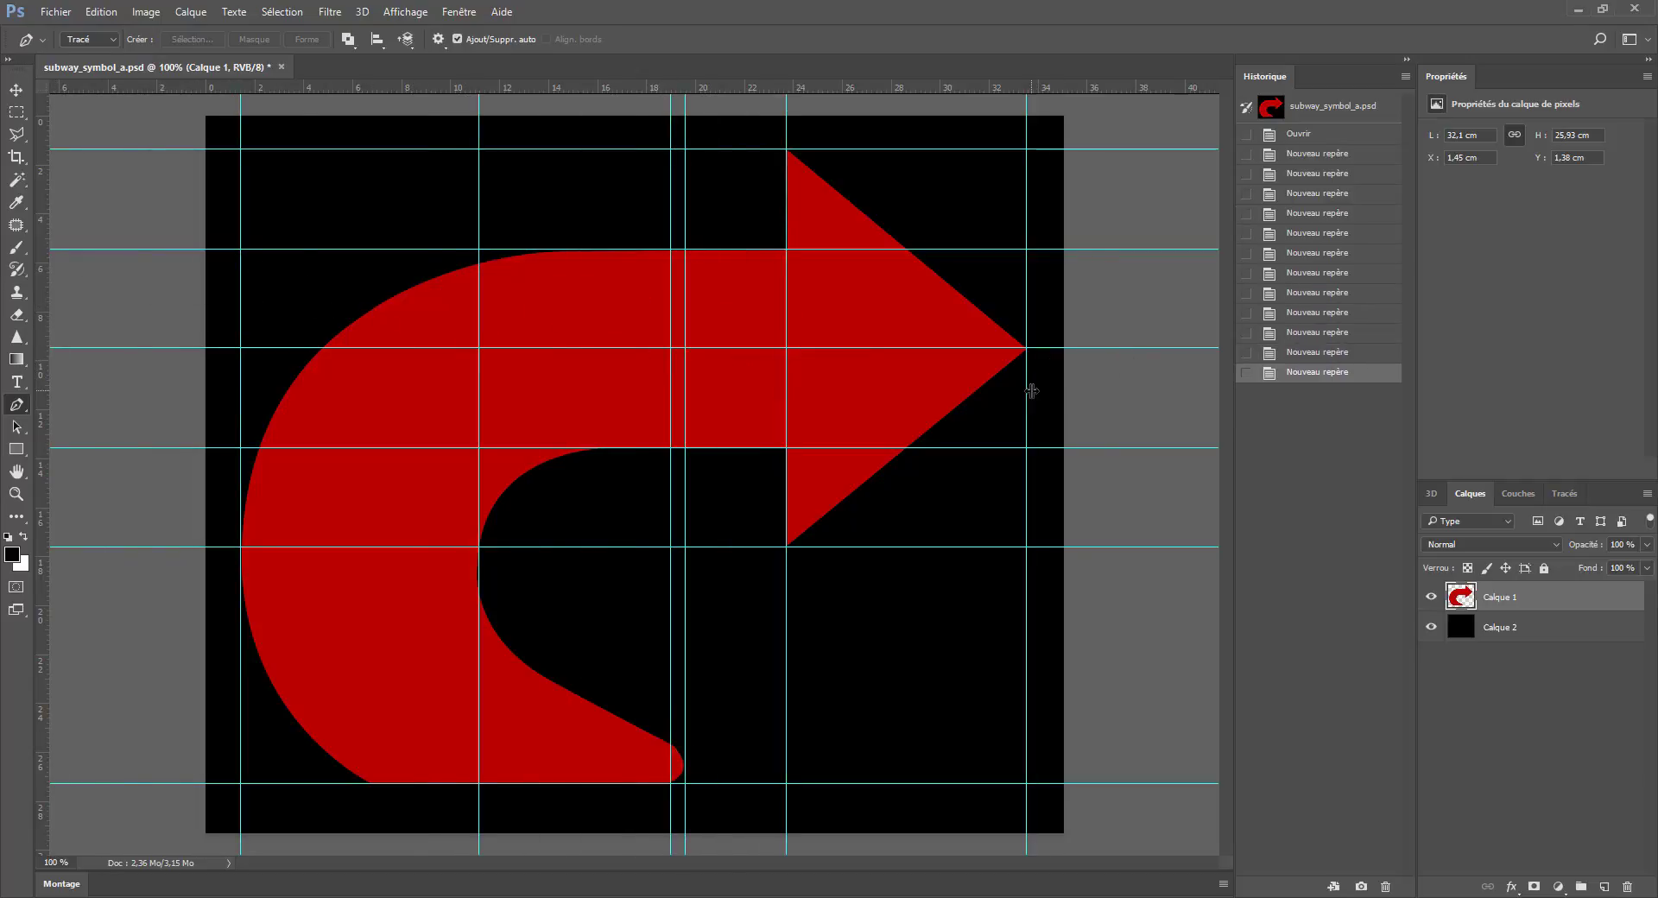
left_click_drag(40, 449, 542, 469)
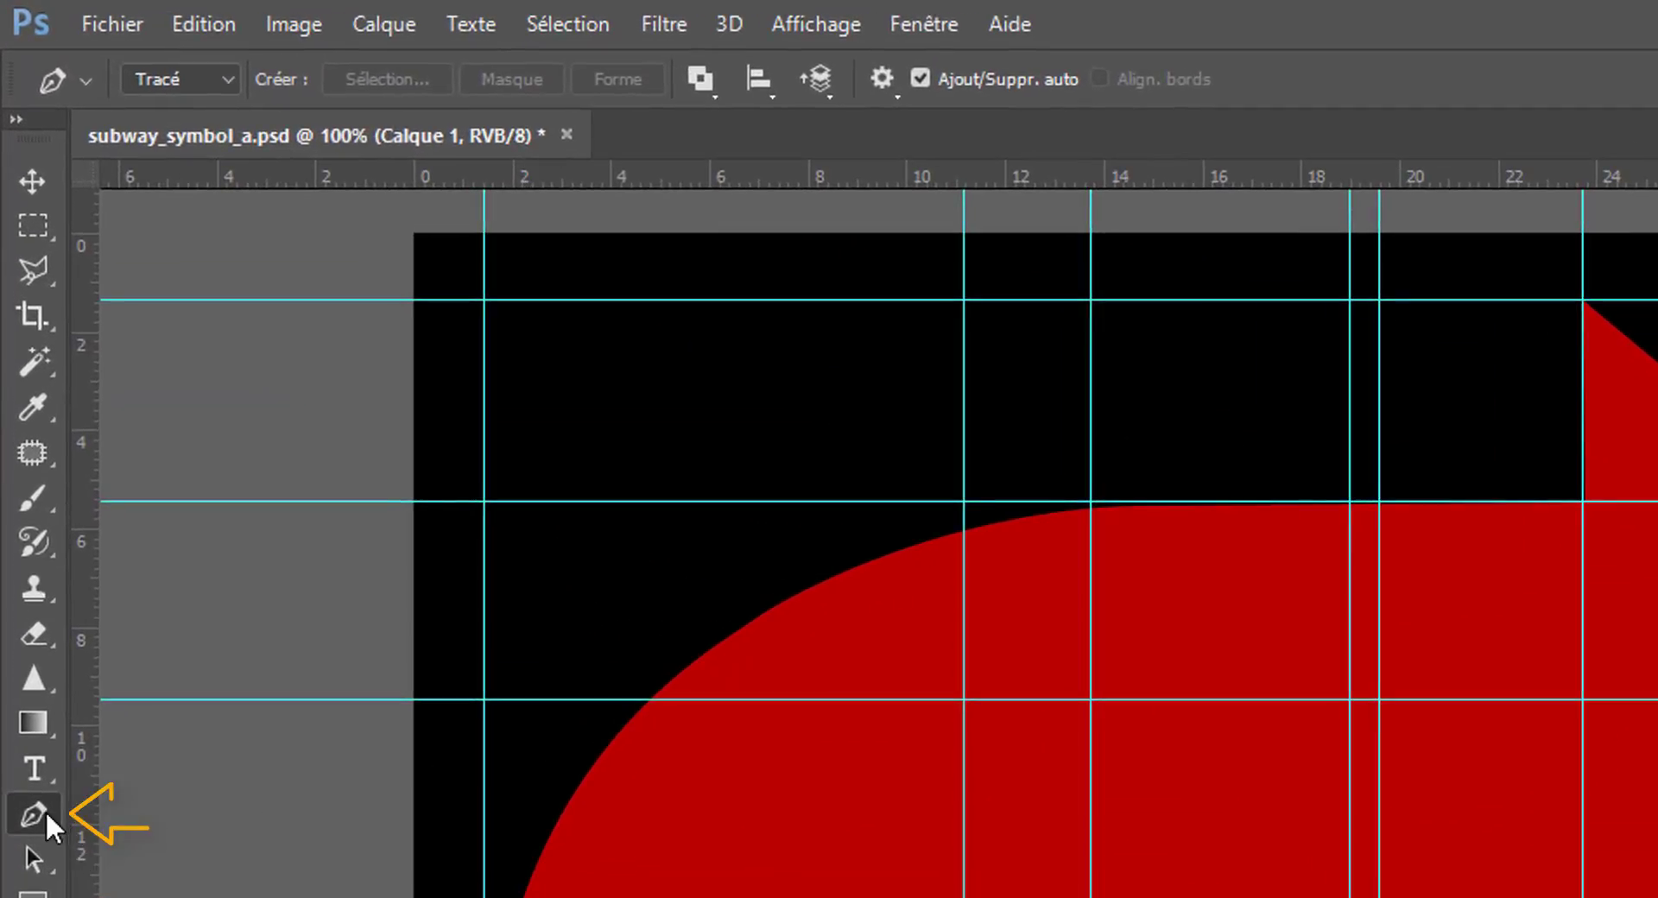
Start a Pen tool path with straight segments from the arrowhead's upper corner to its tip and down to its lower corner.
right_click(34, 814)
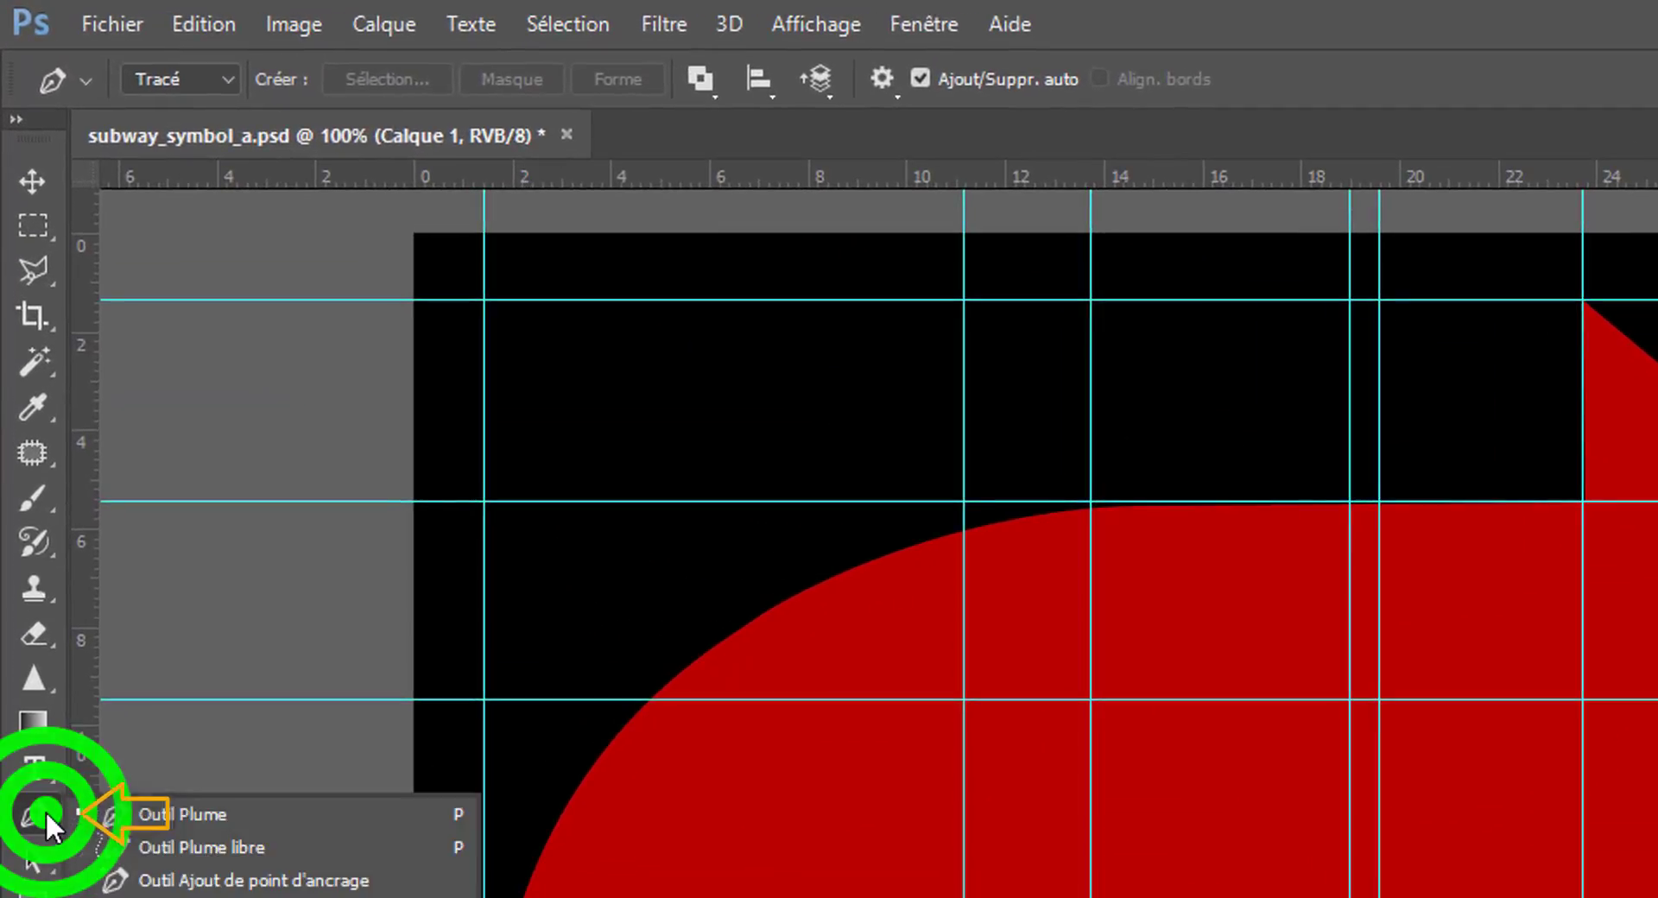
left_click(149, 812)
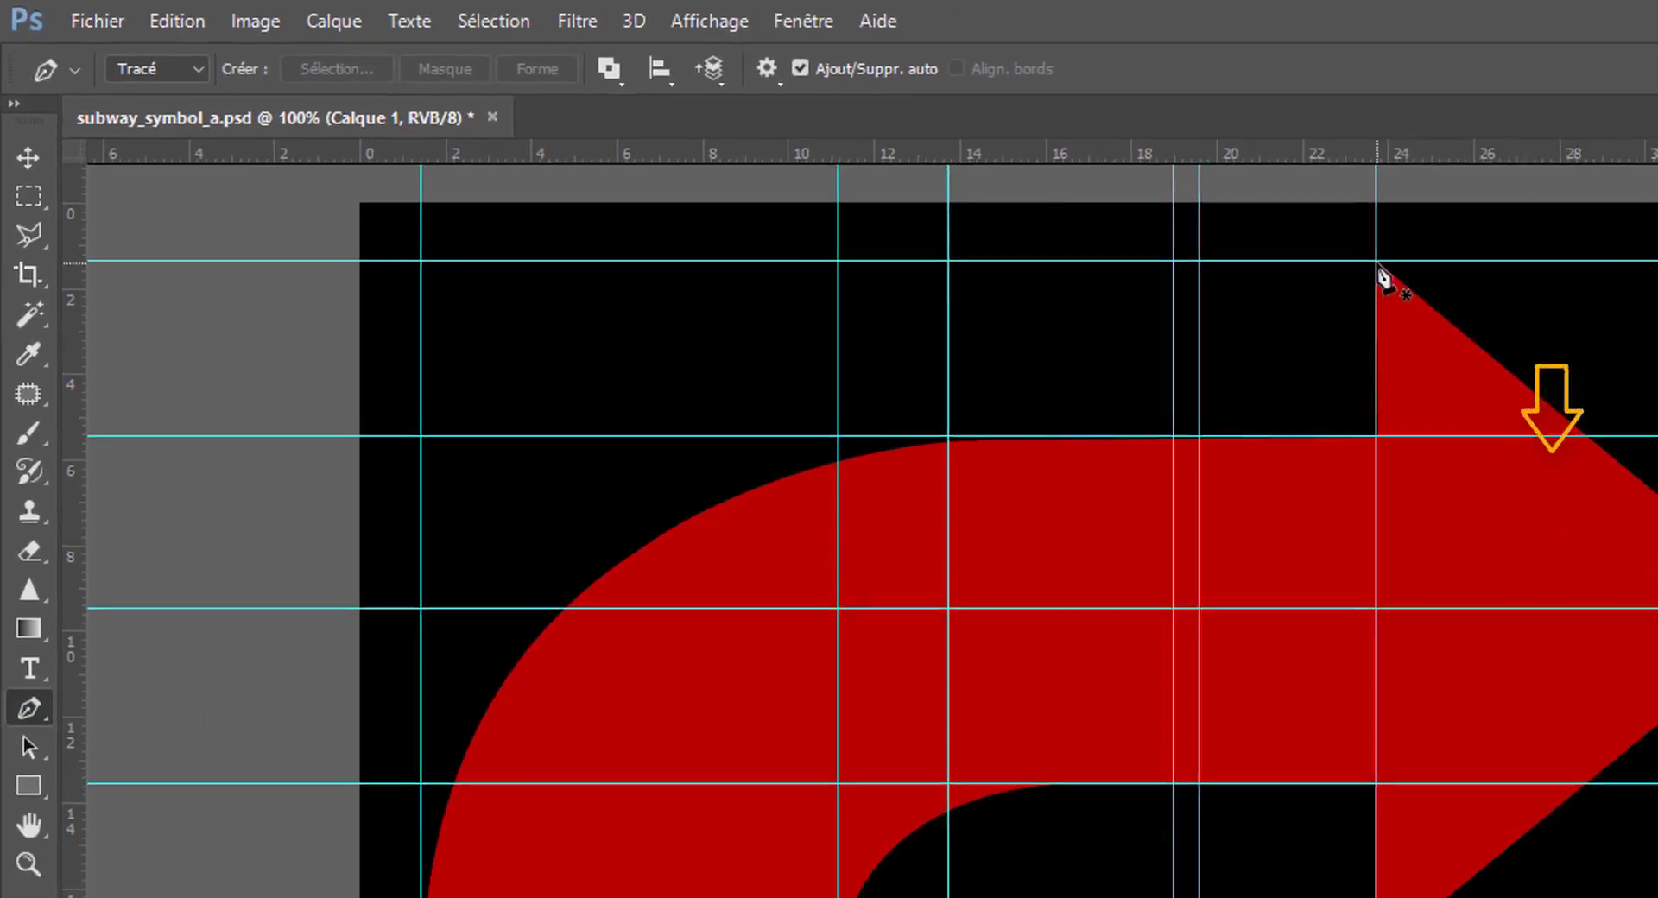
left_click(1376, 261)
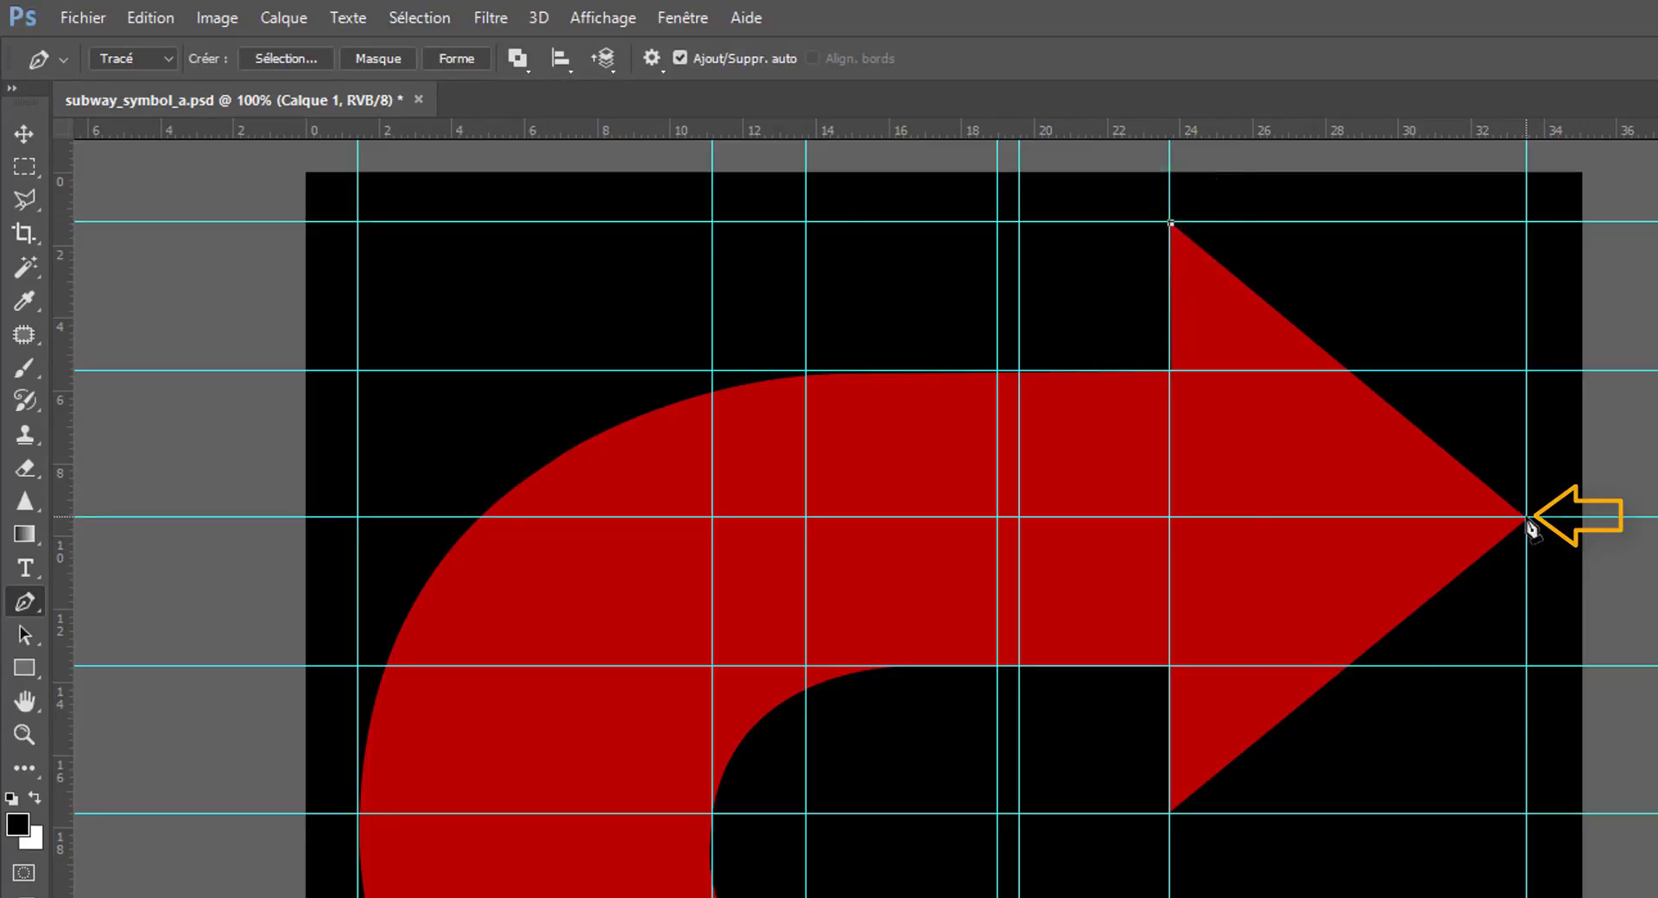
left_click(1527, 517)
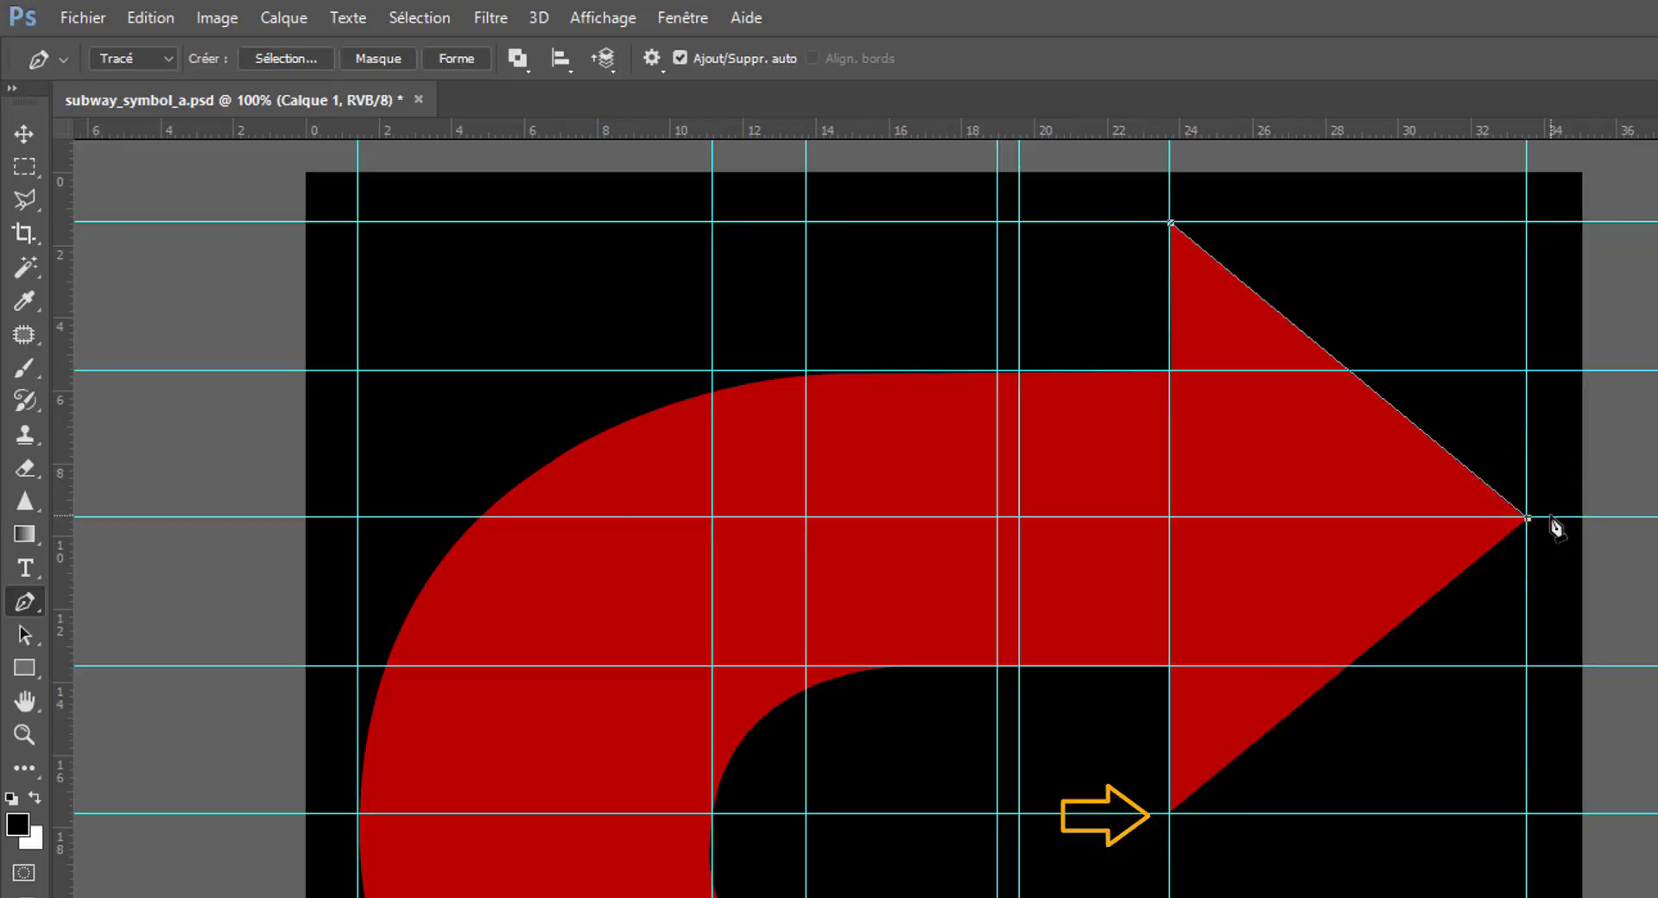
left_click(1171, 813)
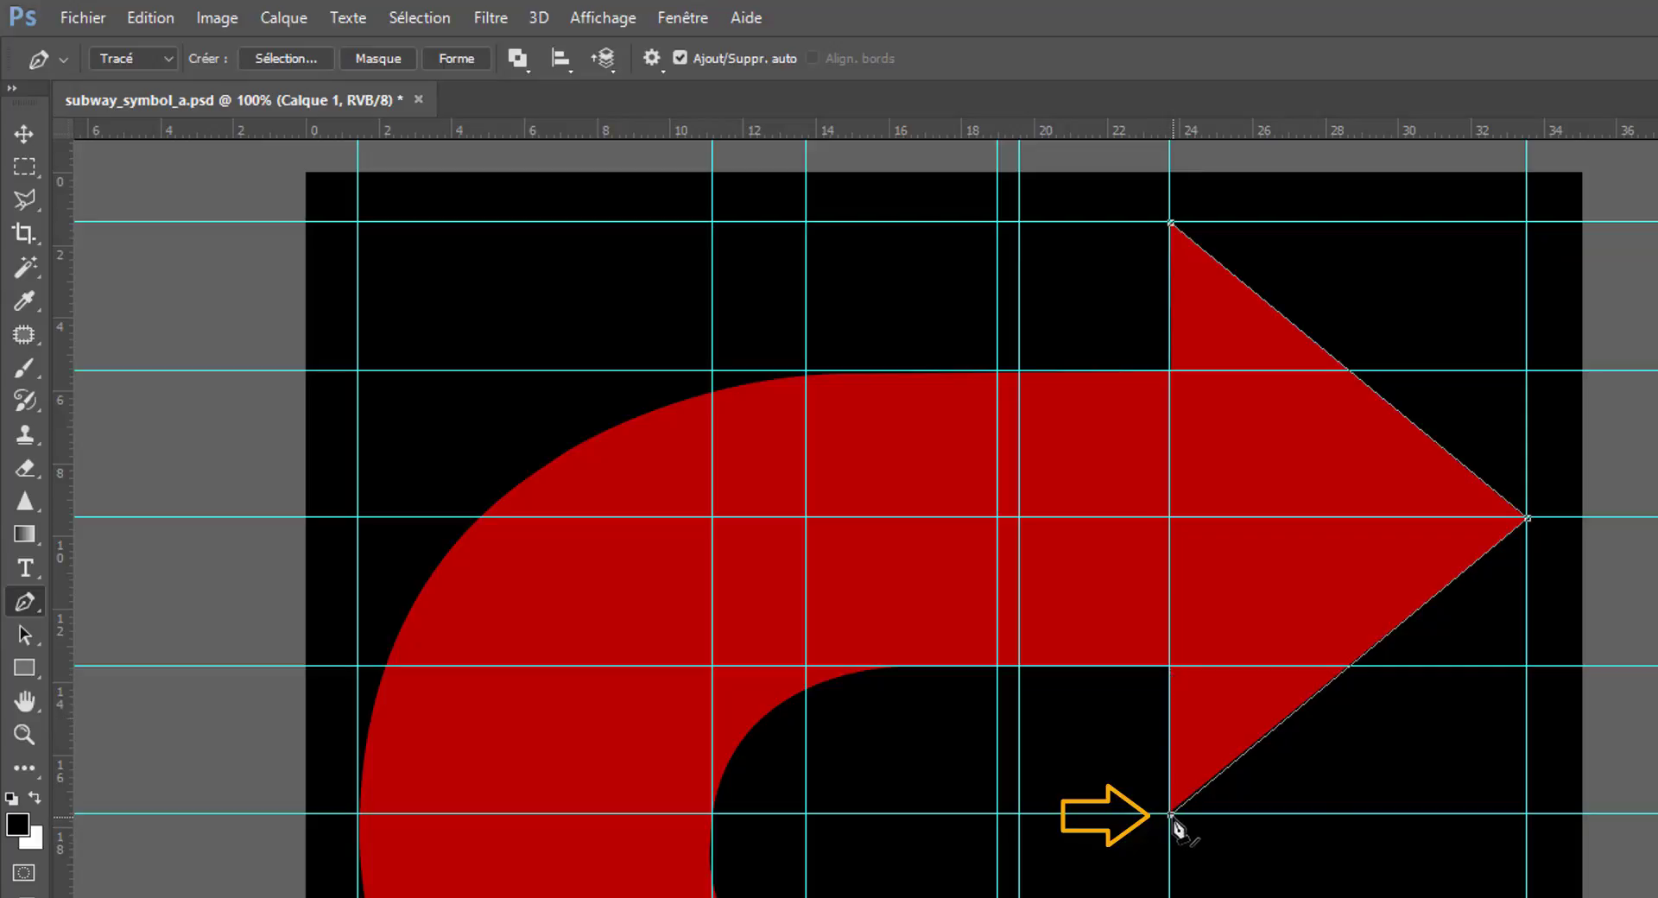
Move the lower arrowhead anchor onto the exact red corner and add a vertical guide along the arrowhead's back edge.
key("ctrl")
scroll(1172, 819, "up", 10)
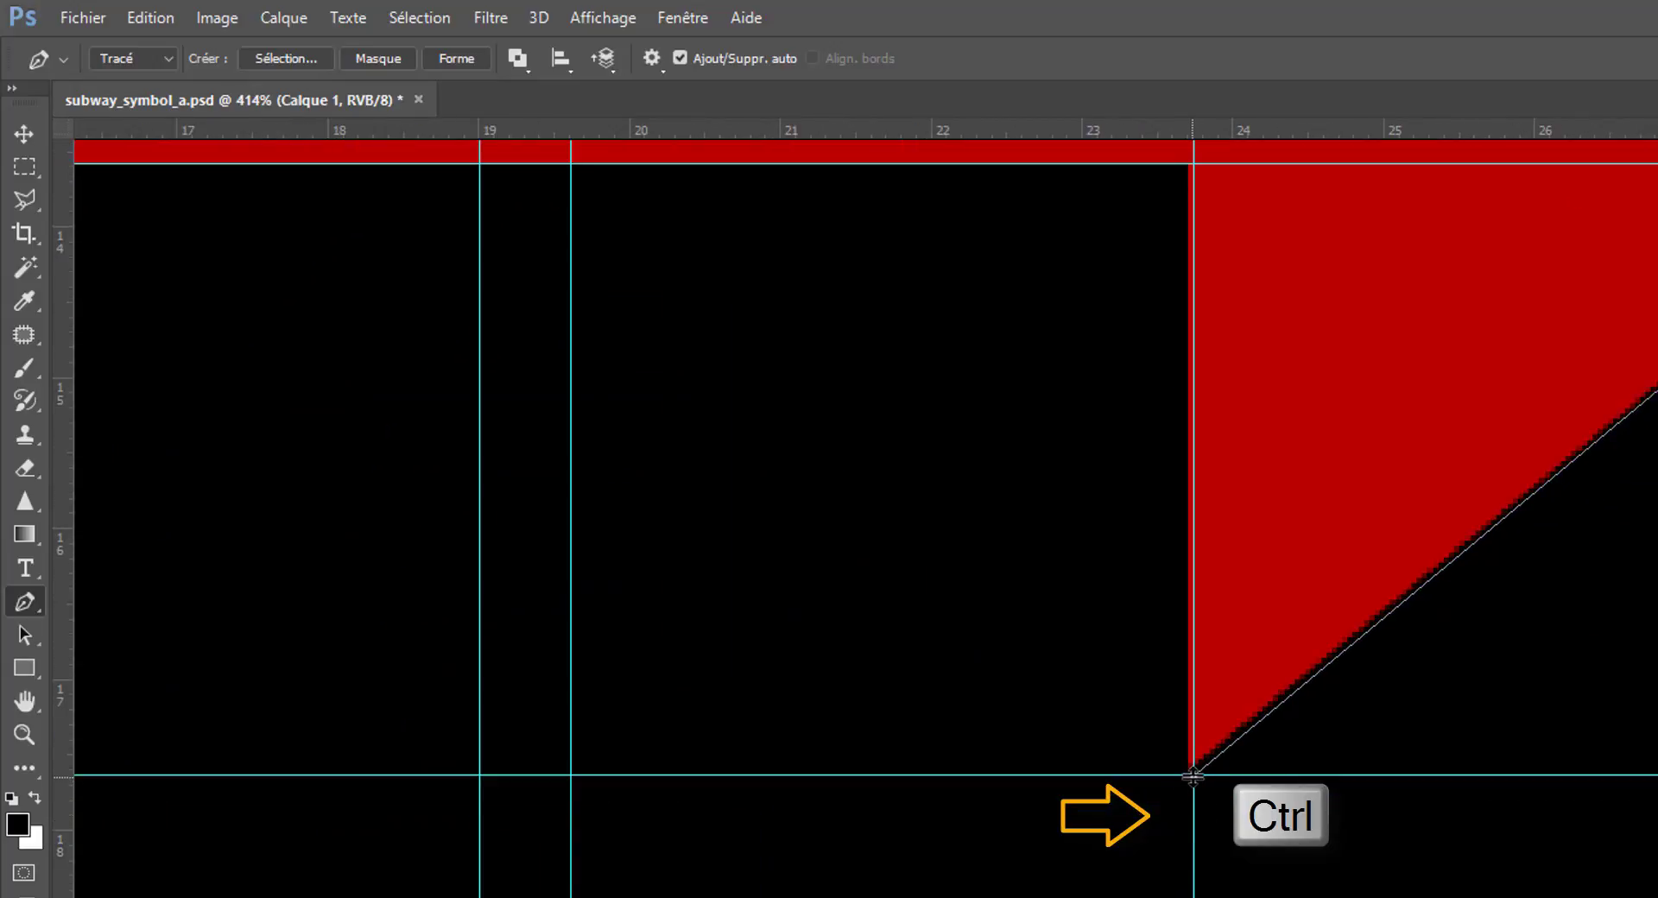
left_click(1197, 772, "ctrl")
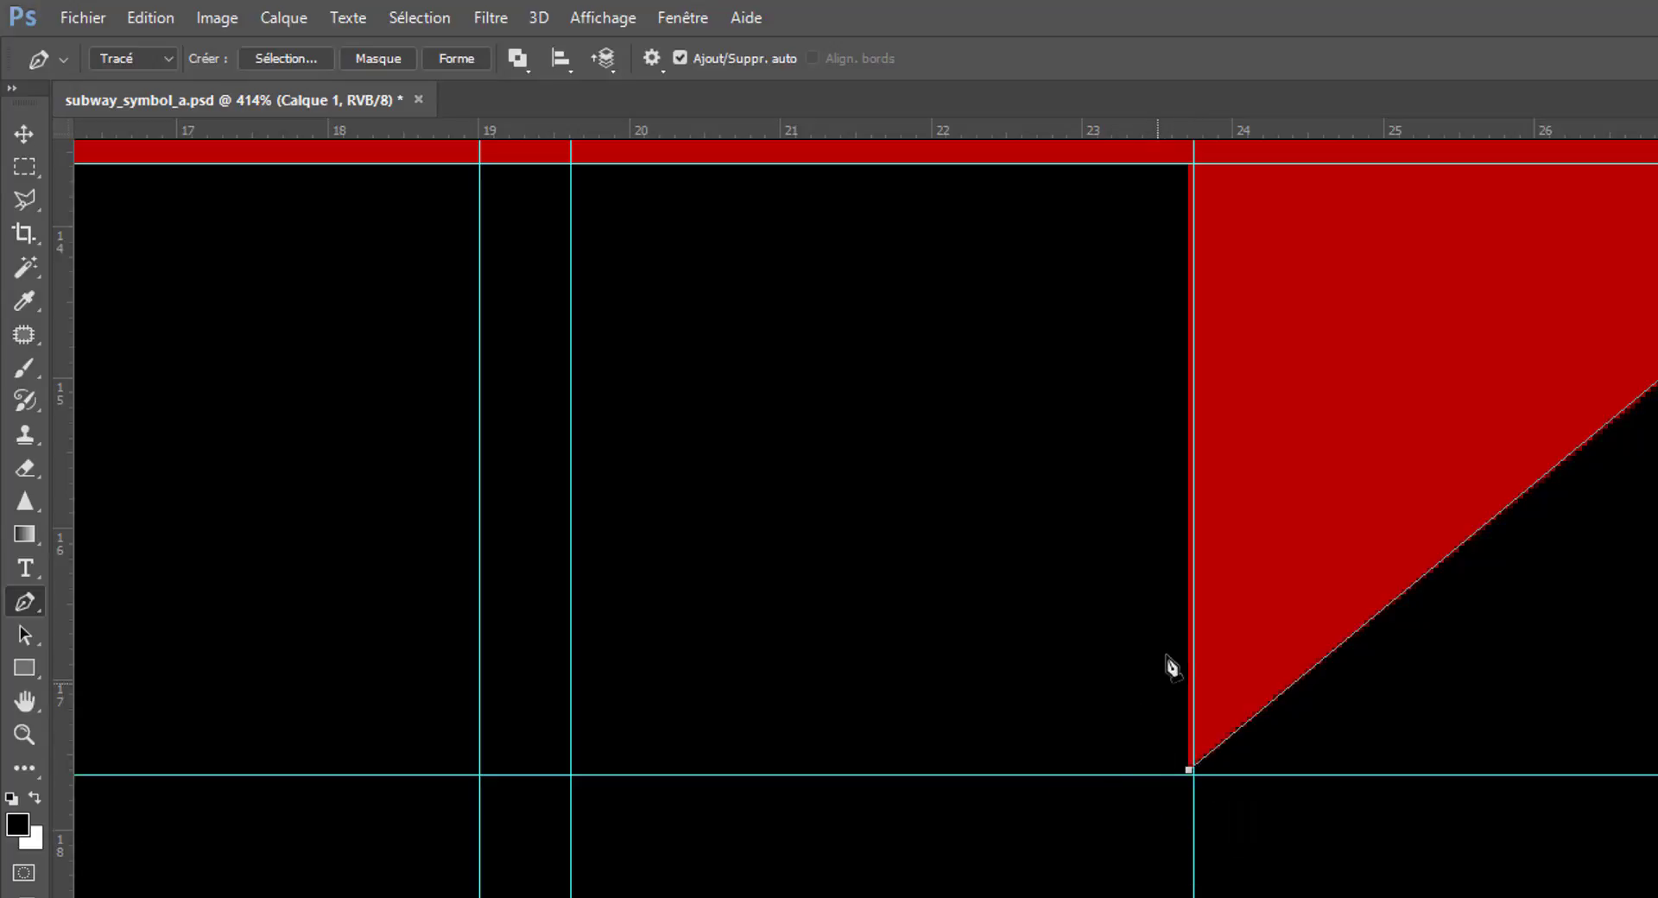
scroll(1169, 666, "up", 2)
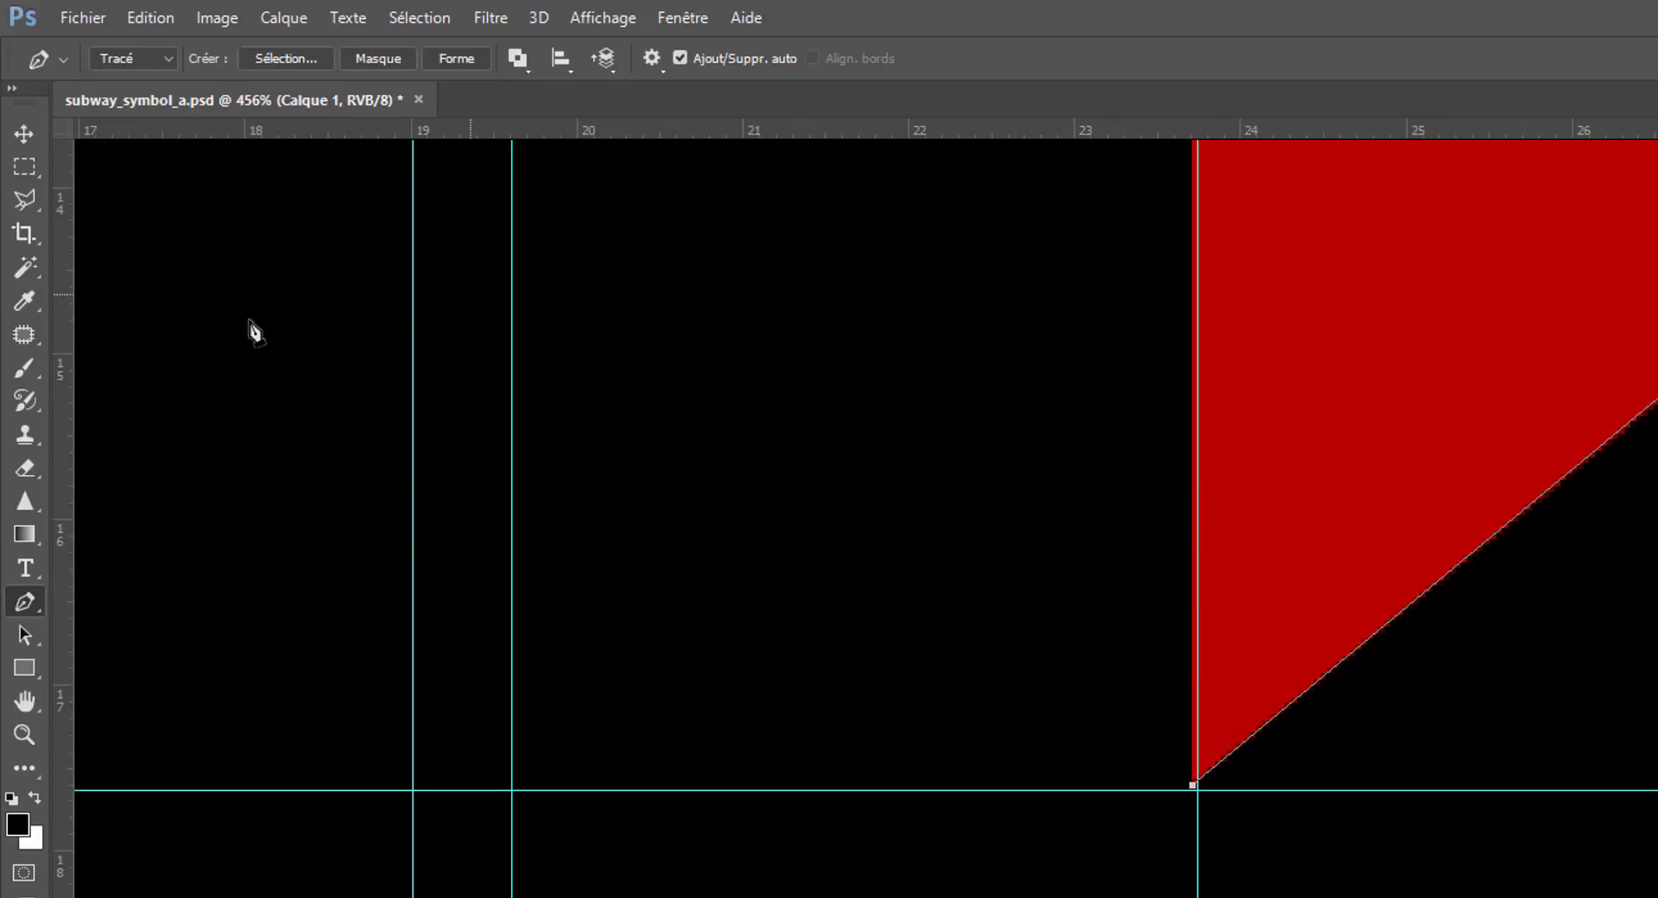
left_click_drag(57, 317, 1192, 425)
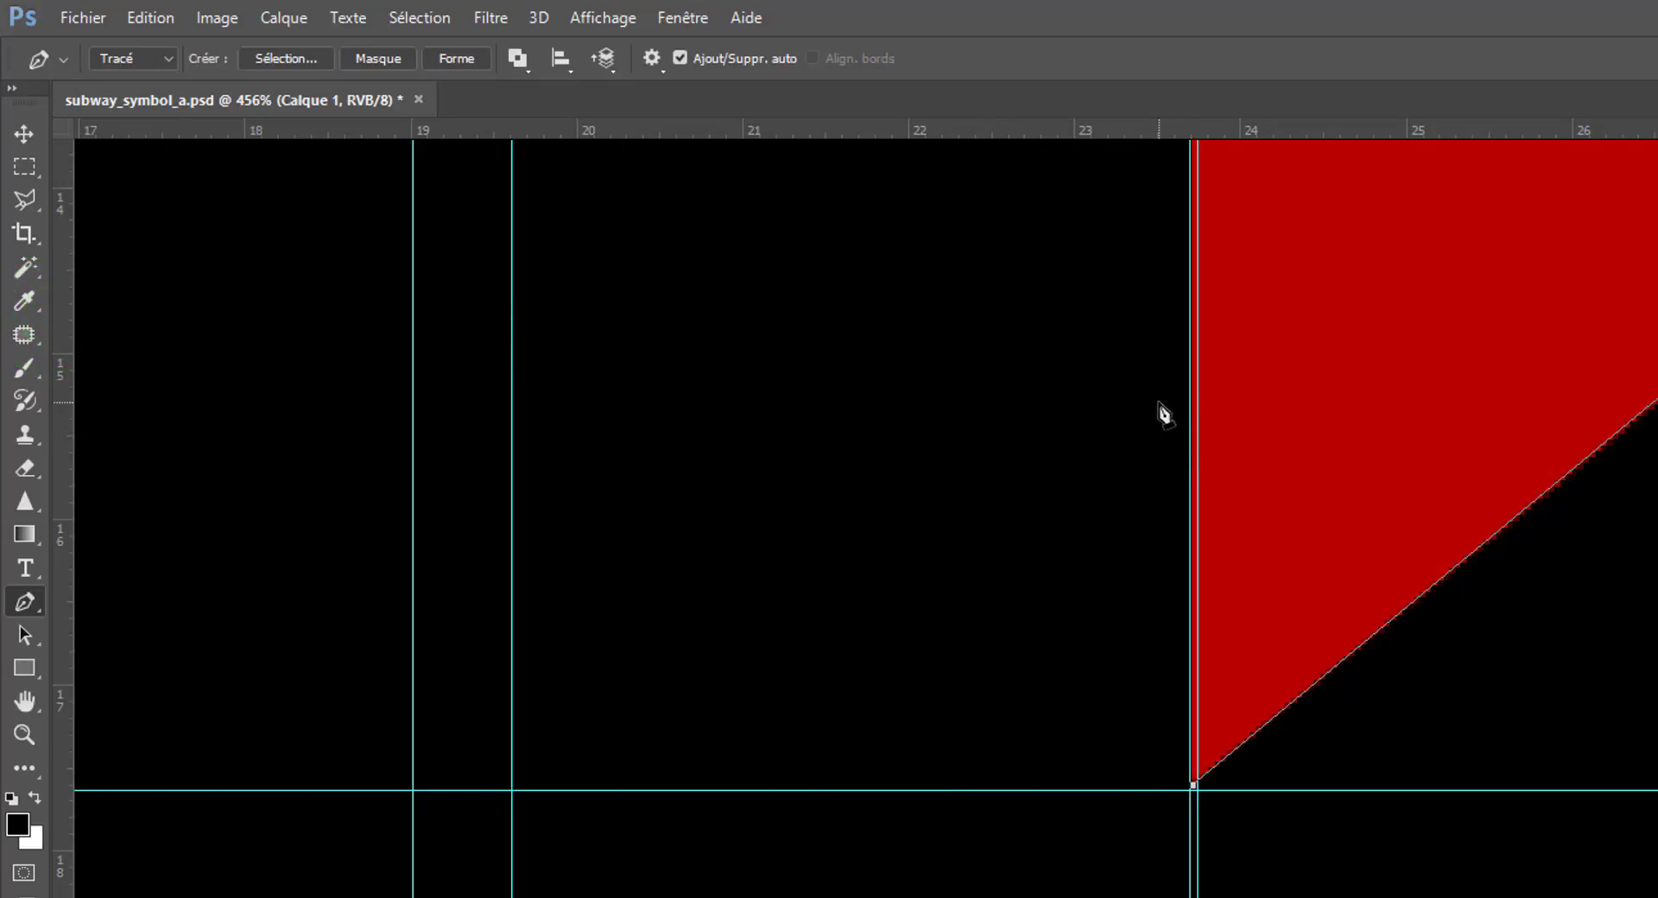
Continue the path straight up to the shaft's lower corner and along the shaft's lower edge to the start of the inner curve.
scroll(1159, 402, "down", 14)
scroll(1159, 403, "up", 12)
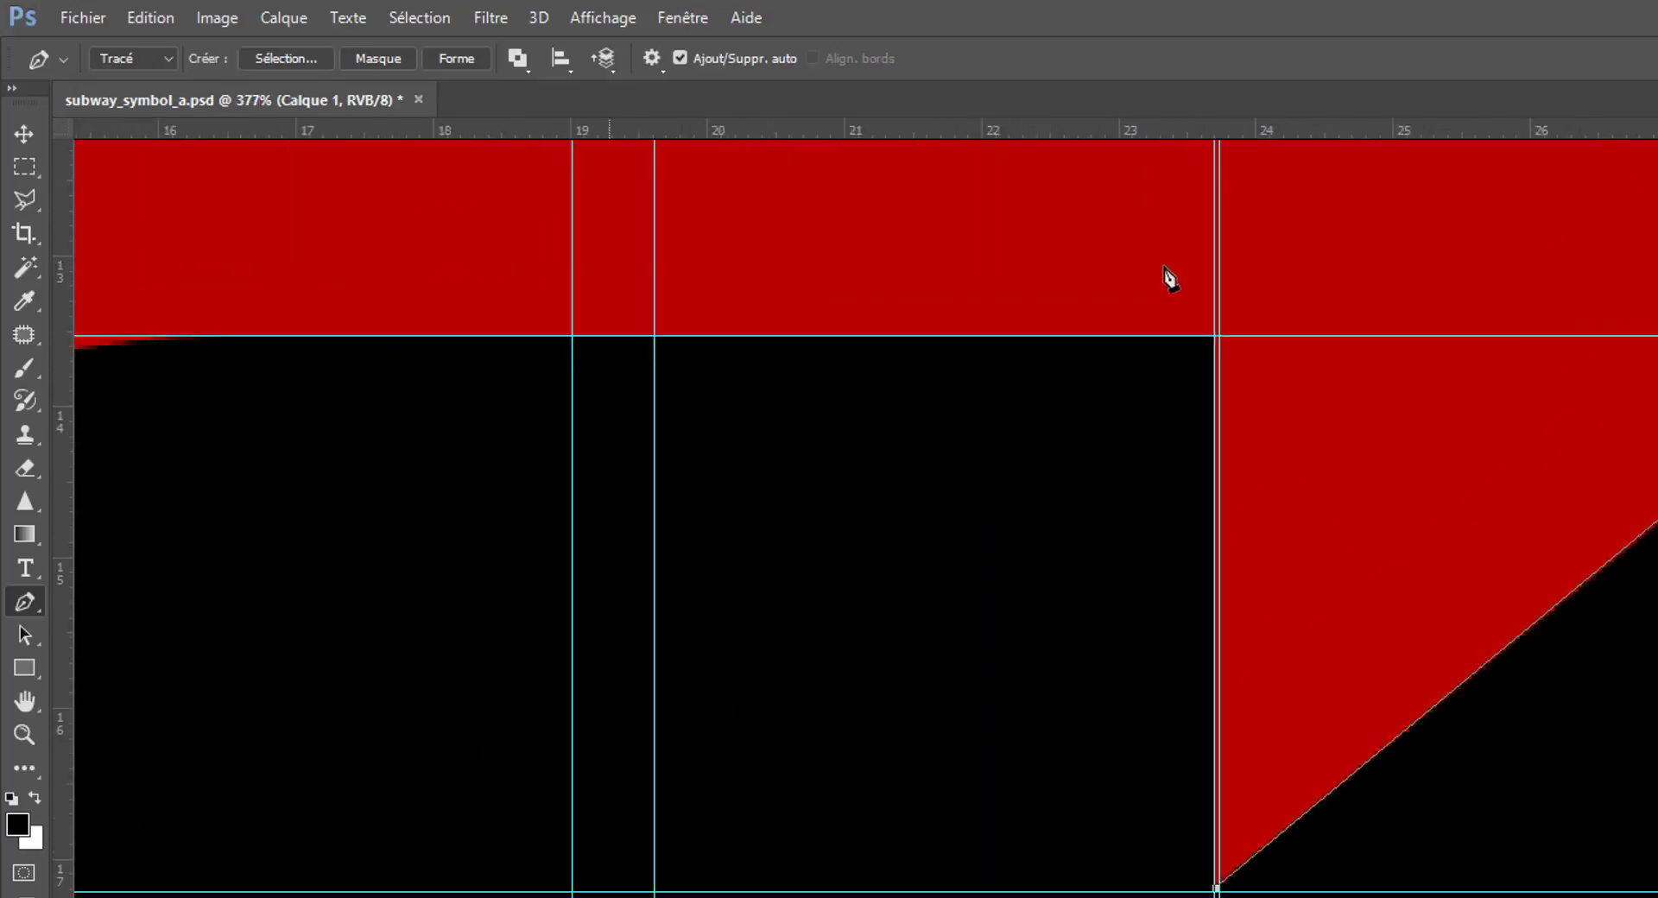
scroll(1171, 279, "up", 1)
left_click(1222, 345)
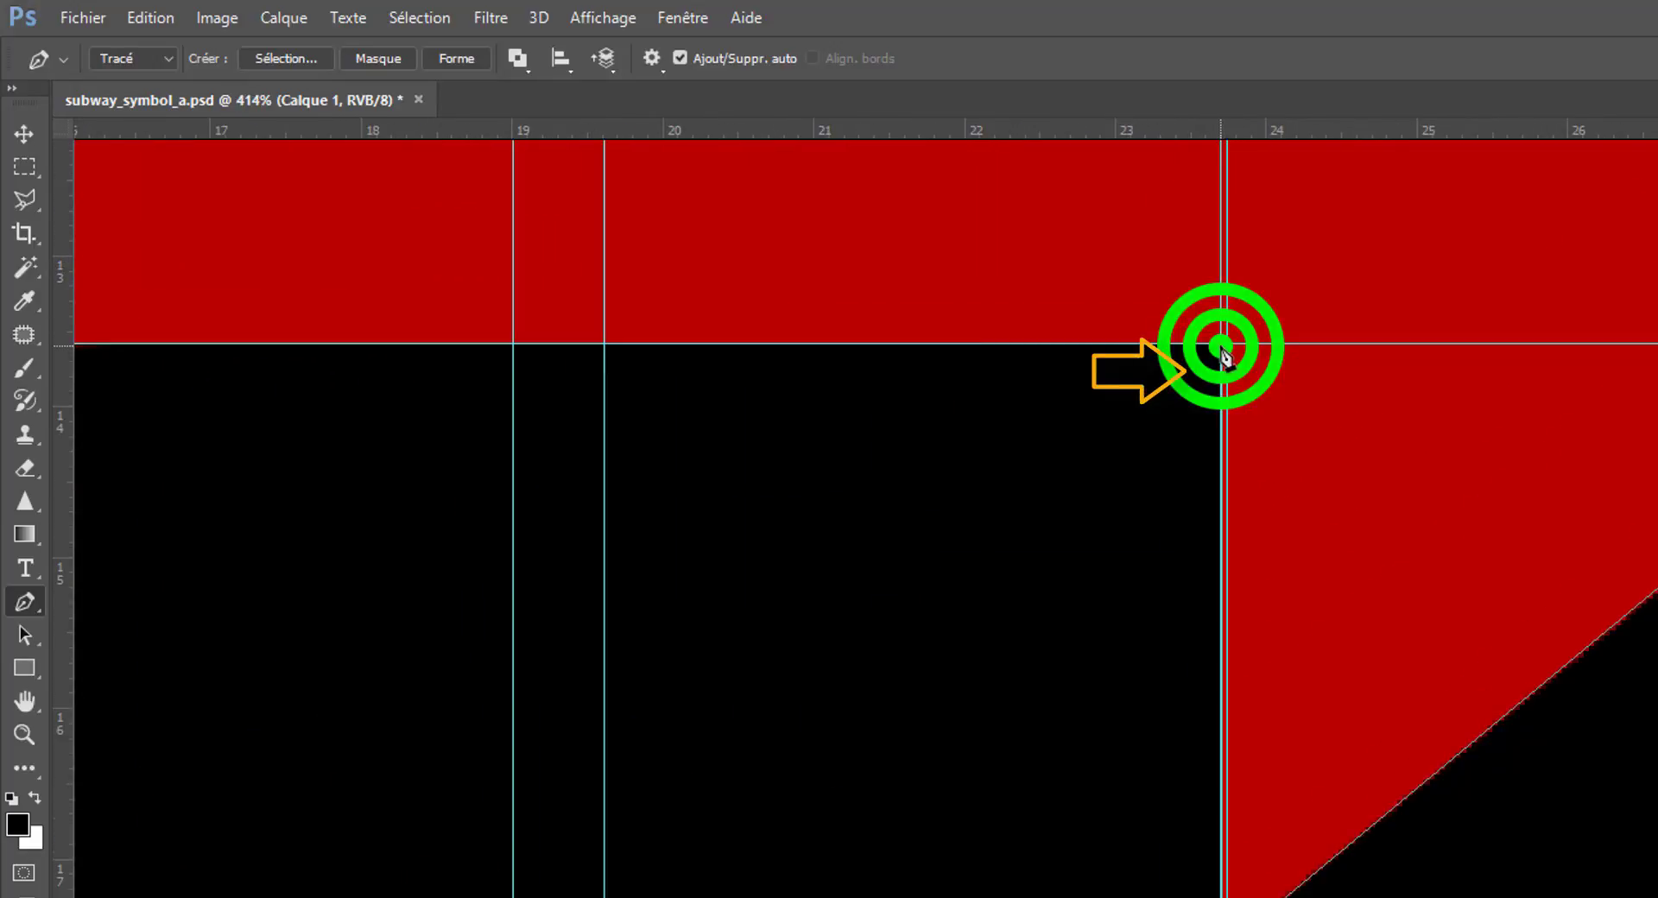
scroll(986, 436, "down", 6)
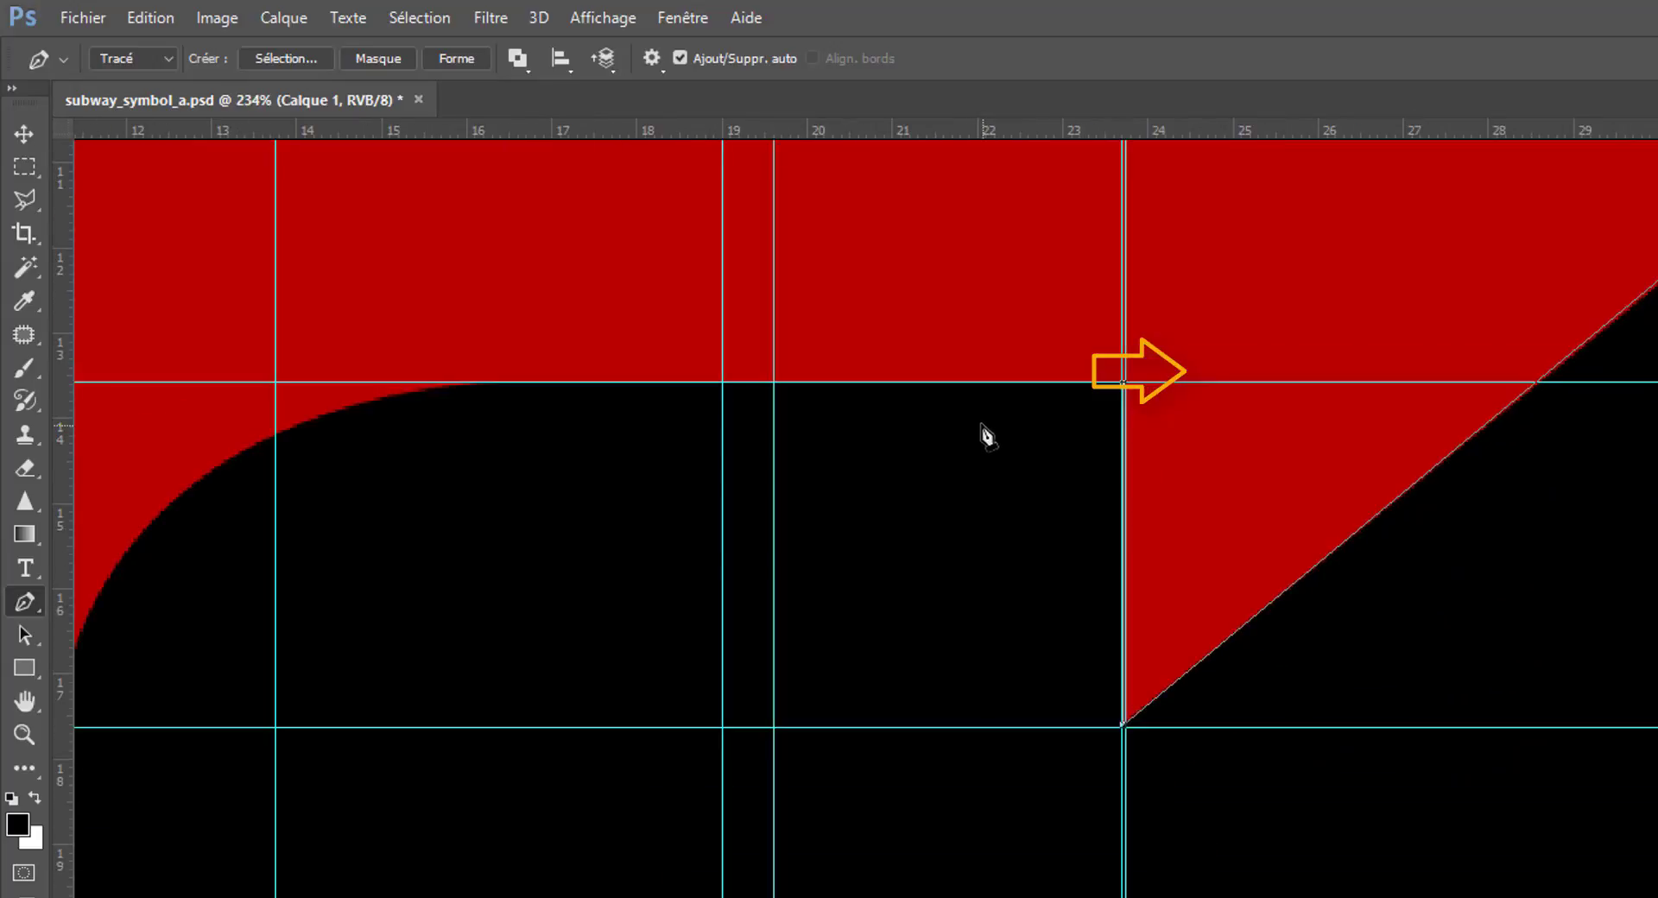
left_click(477, 382)
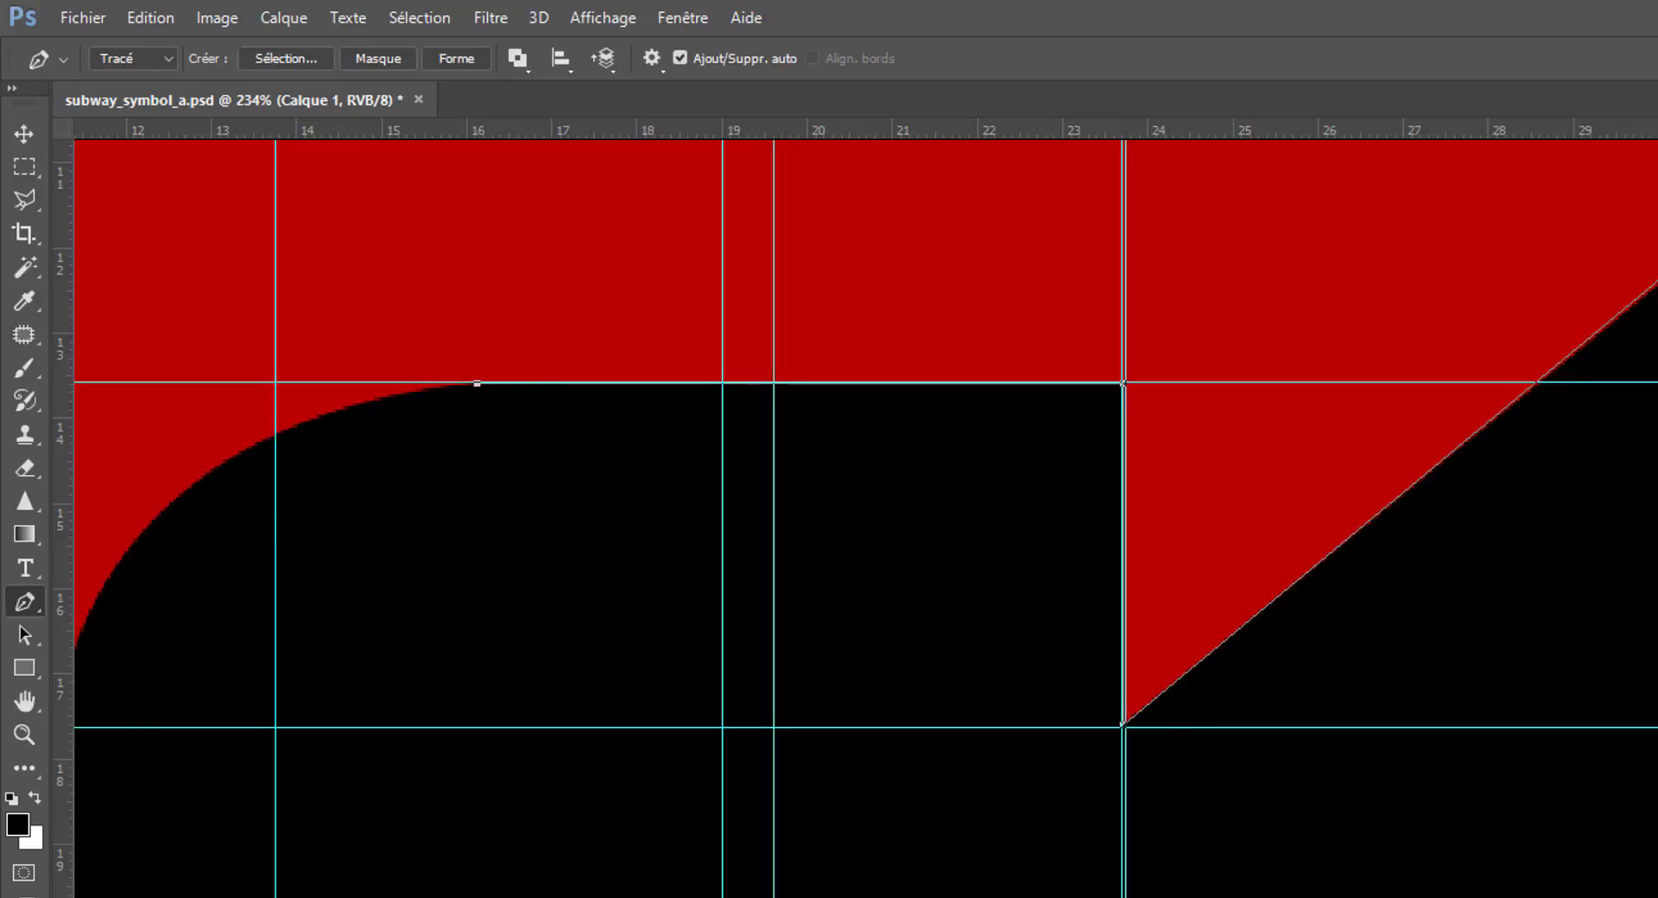
Trace the upper part of the inner curve with a curved segment to the guide crossing and remove that anchor's outgoing handle.
left_click_drag(733, 862, 599, 862)
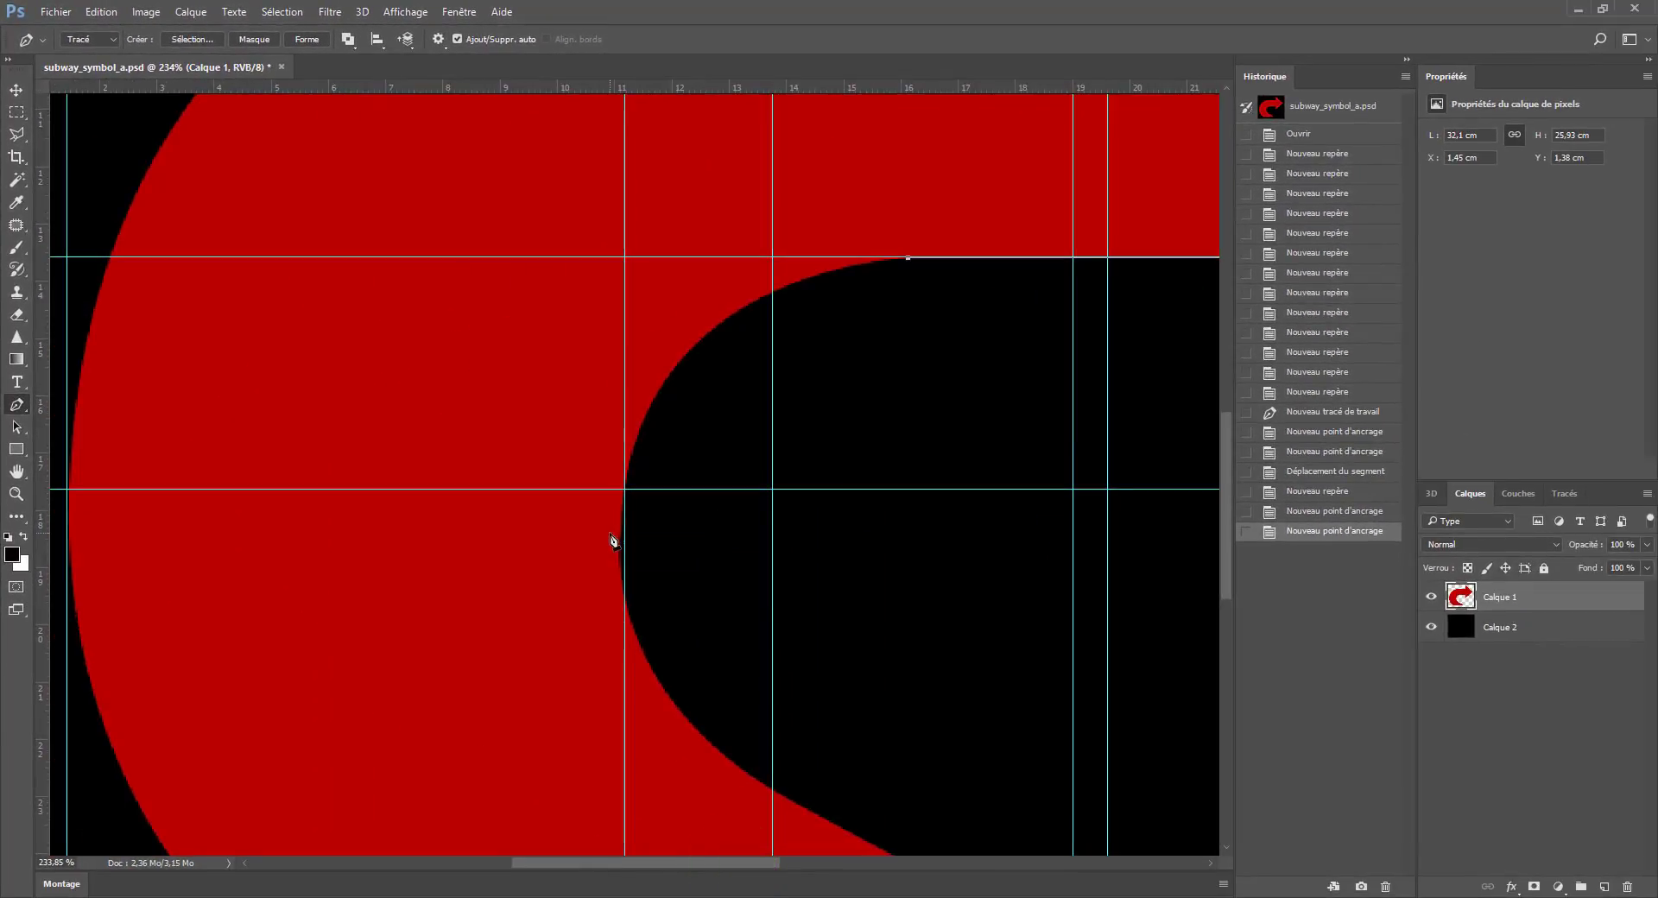
left_click(625, 490)
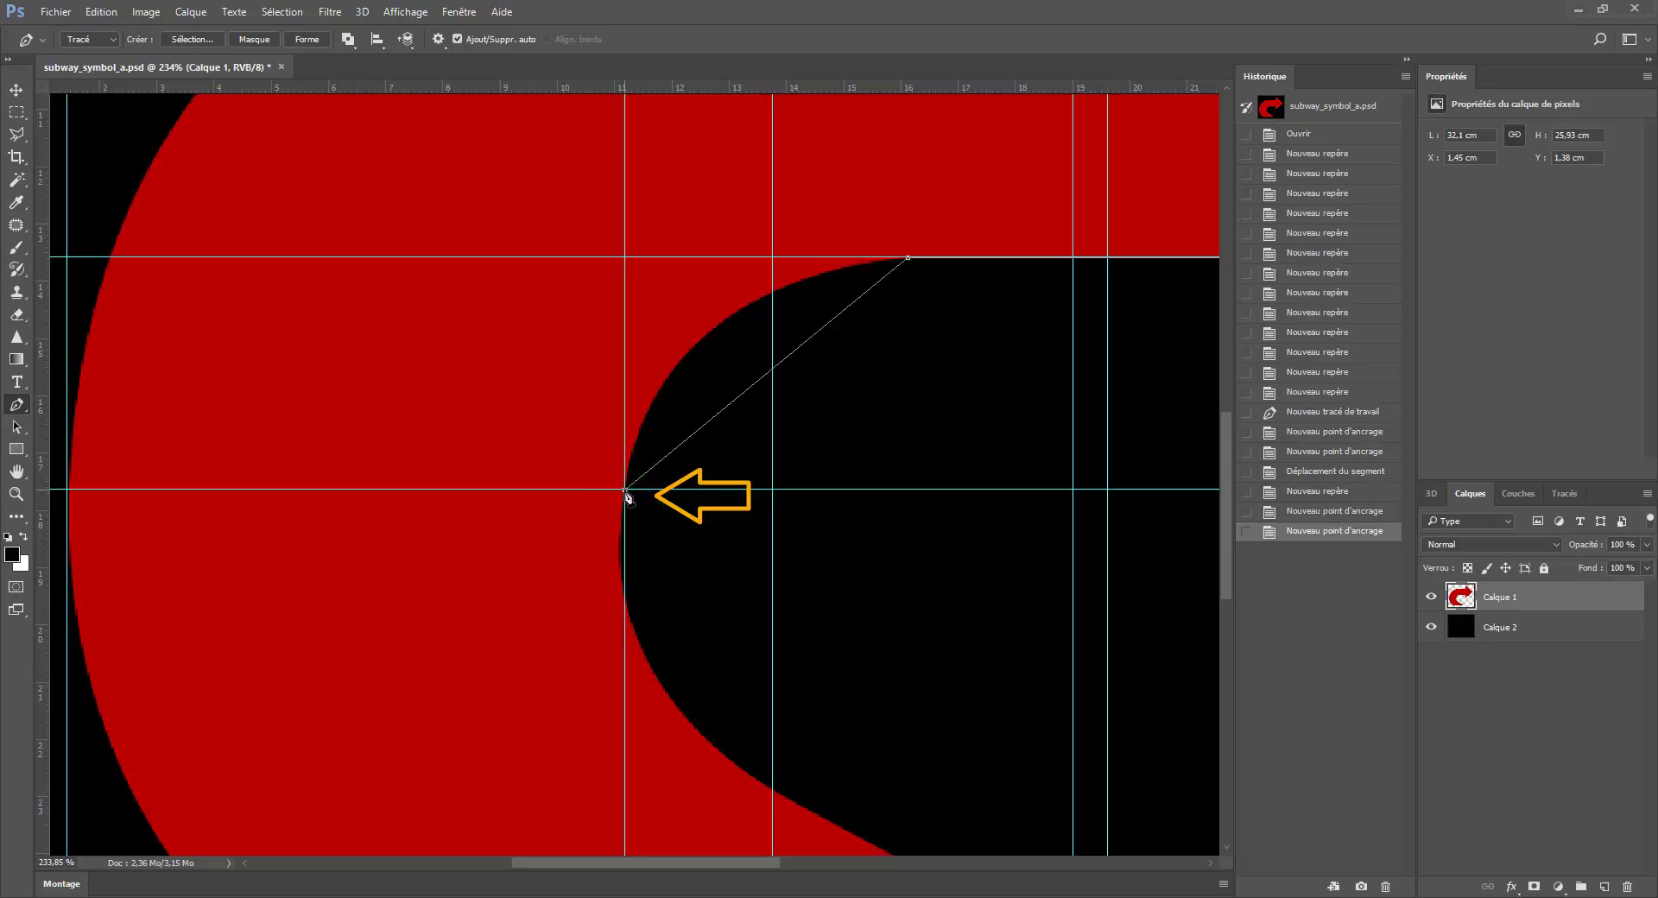
left_click_drag(625, 491, 599, 716)
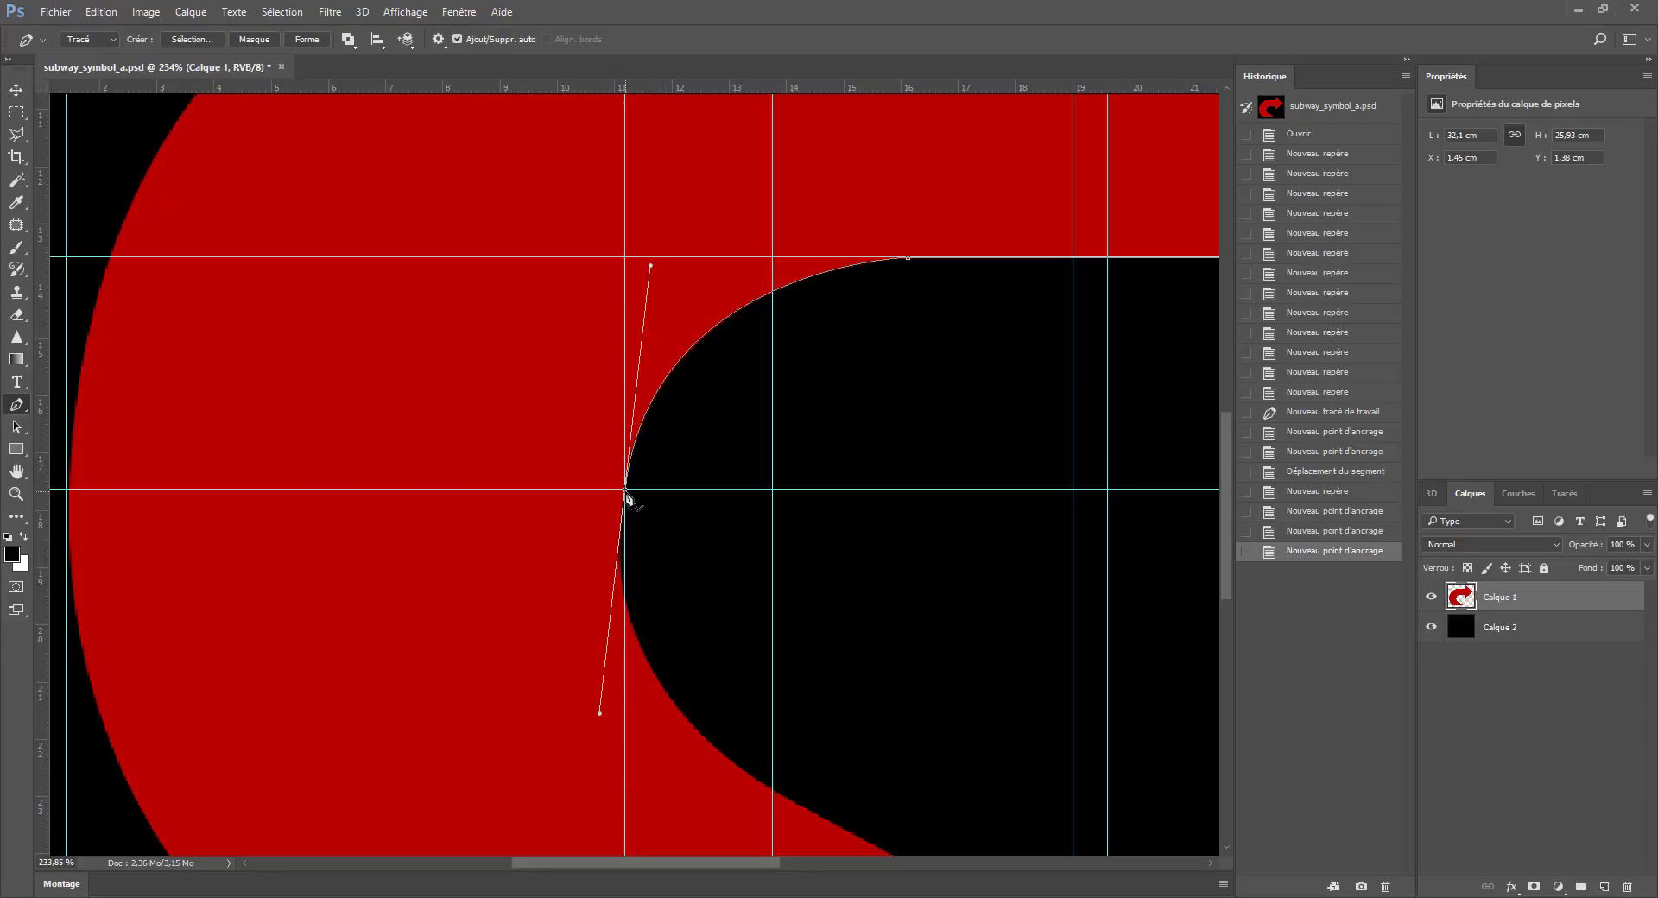
scroll(625, 490, "up", 6)
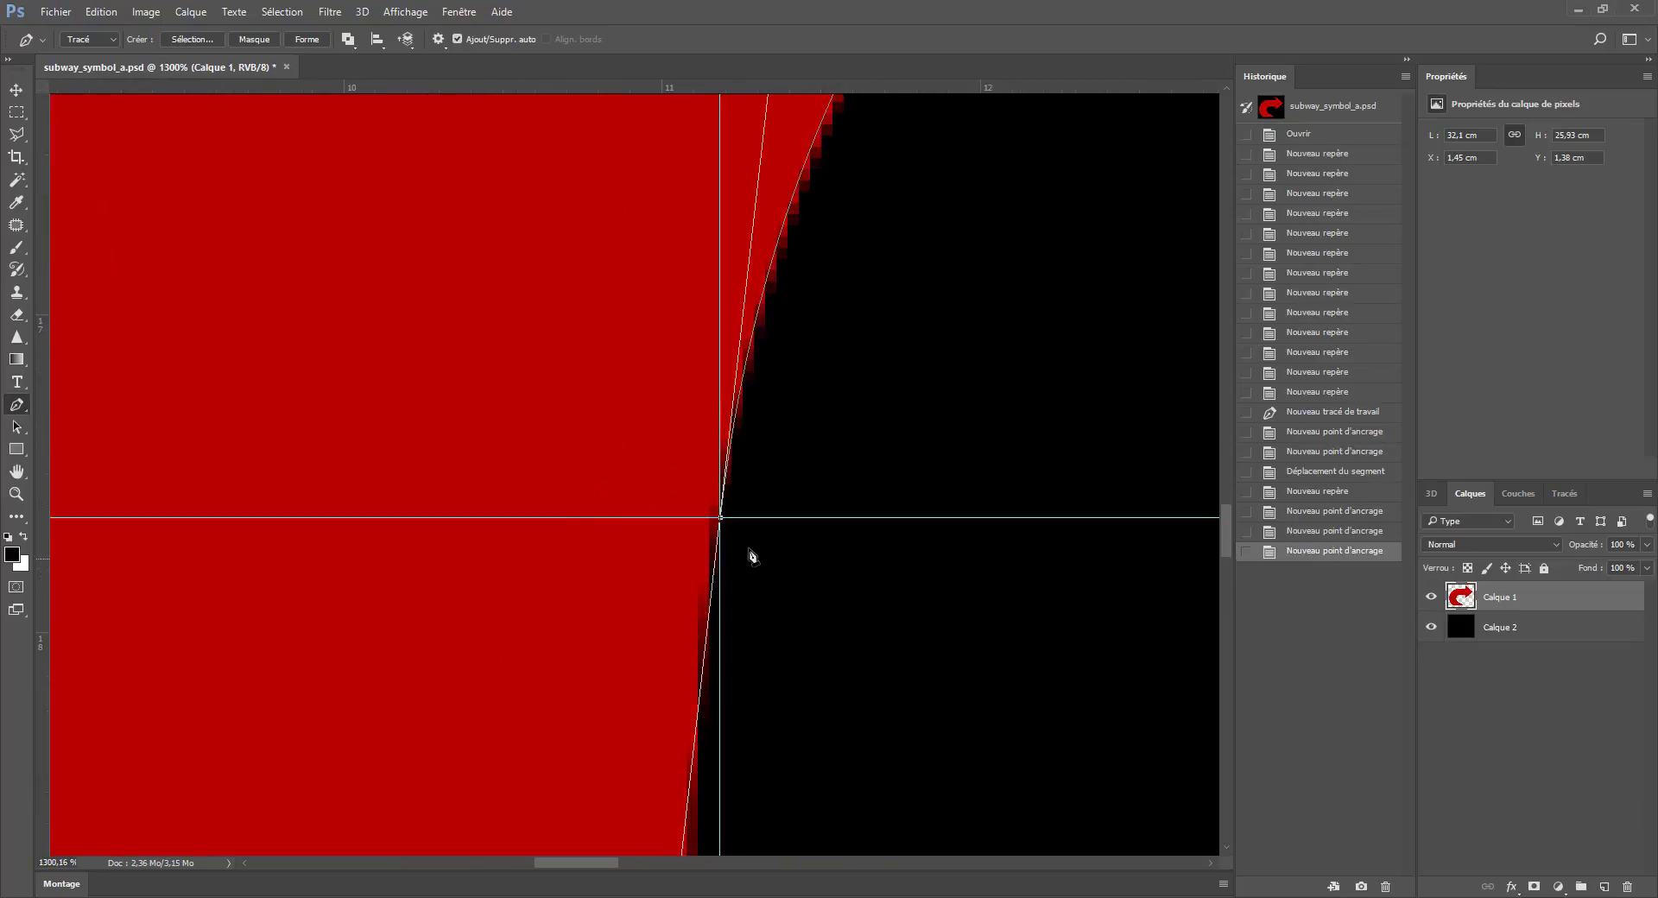
scroll(728, 529, "down", 6)
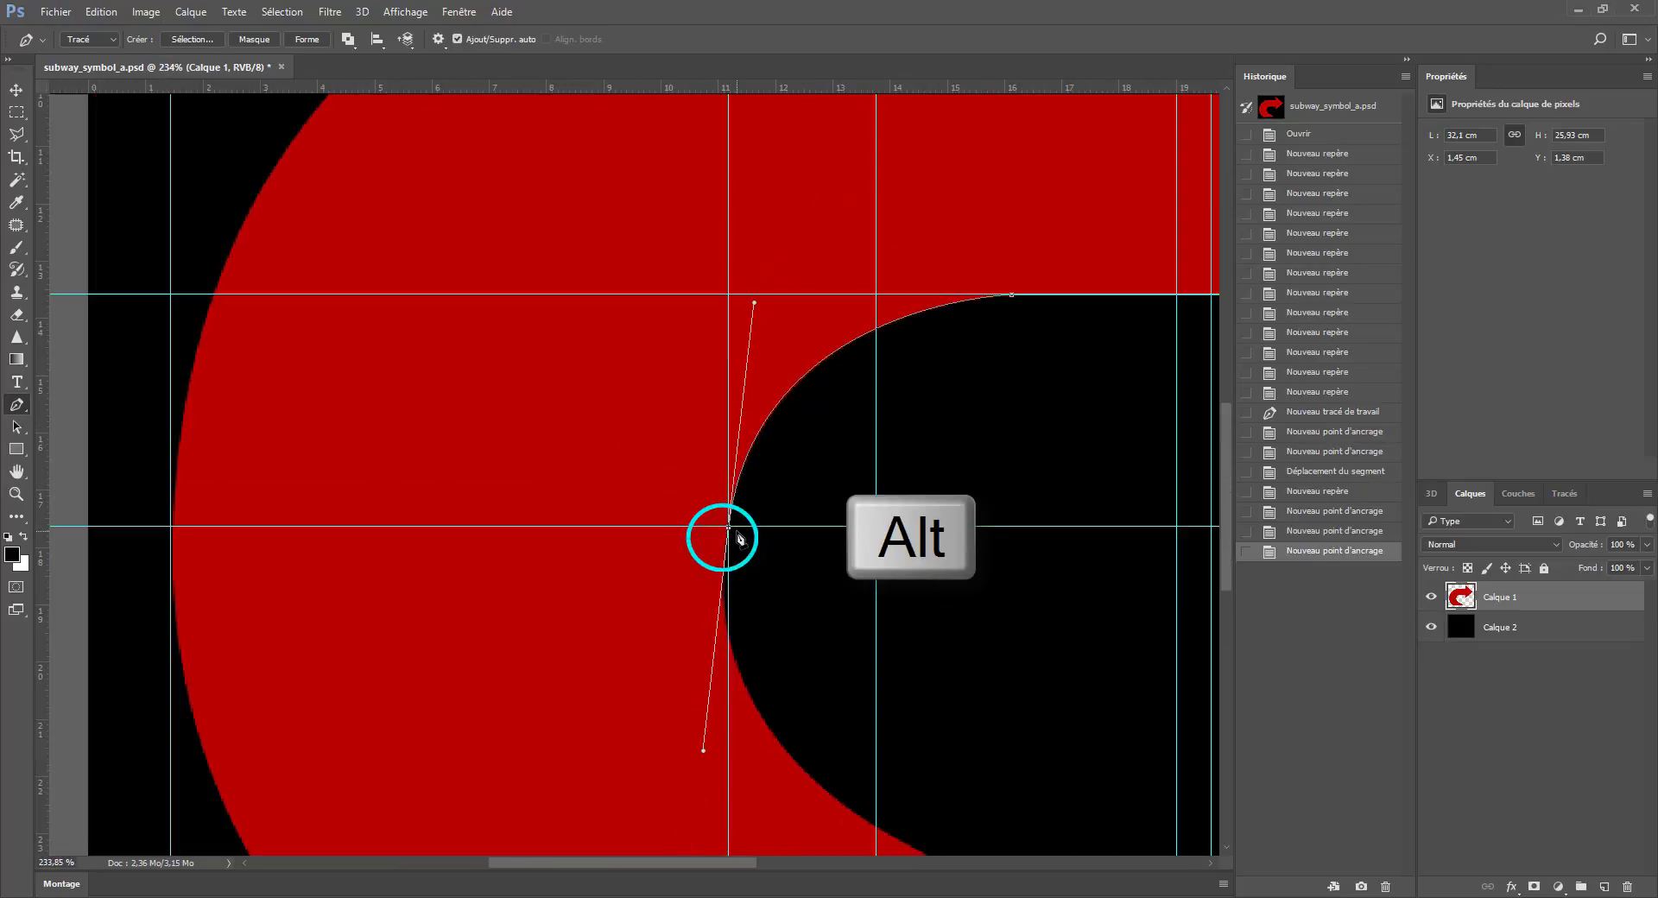
scroll(745, 546, "down", 1)
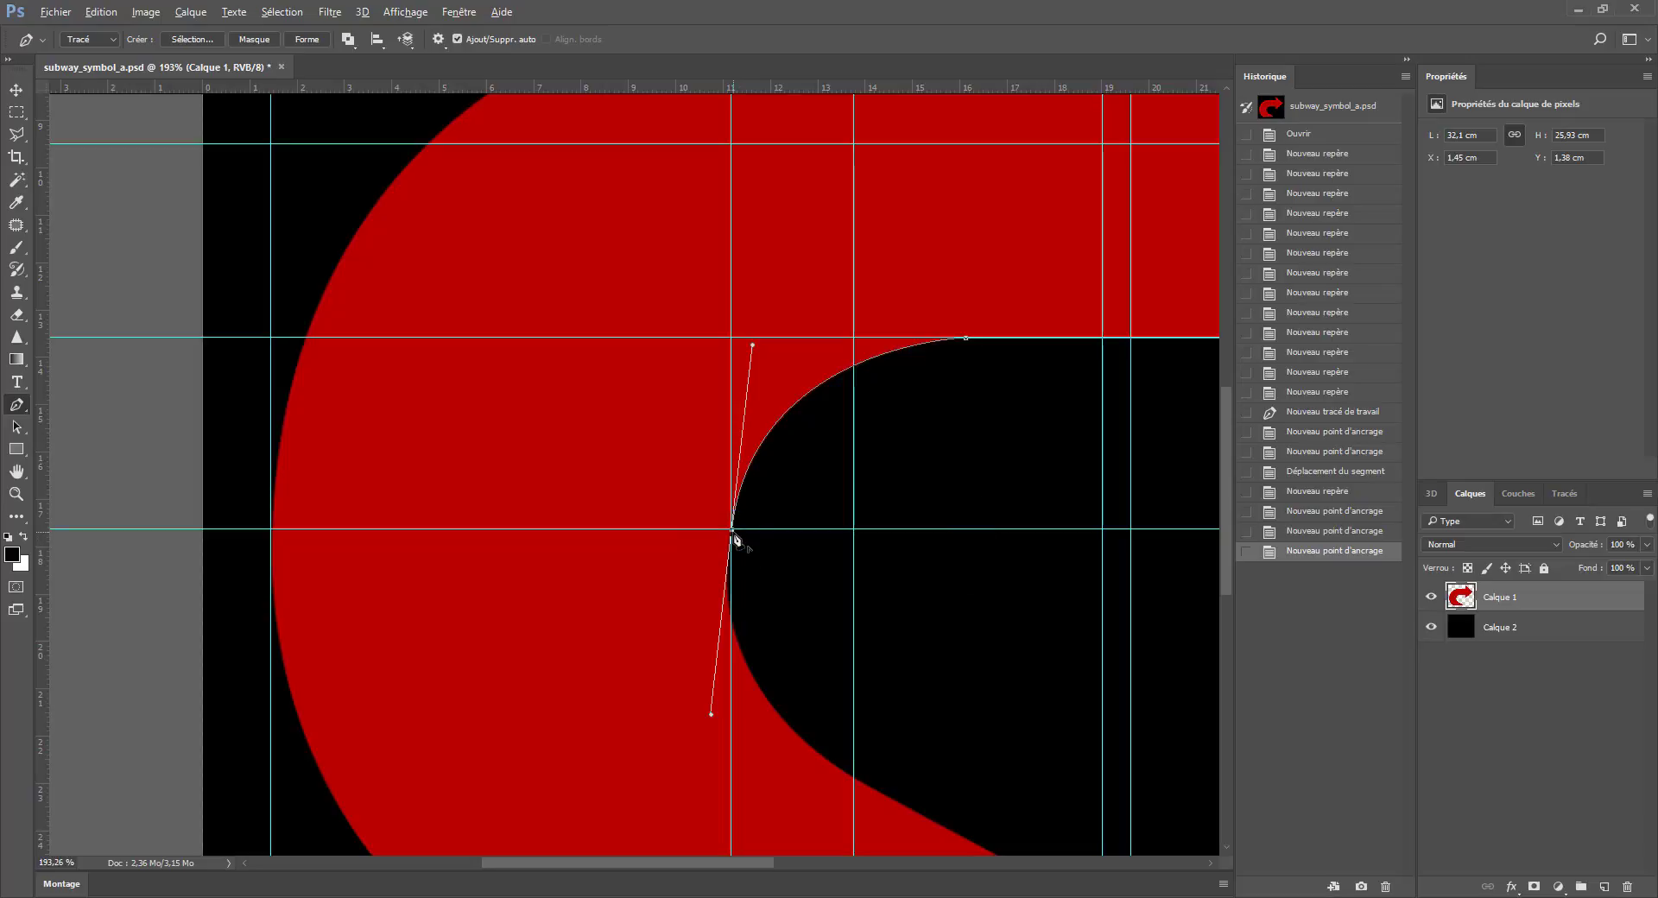
left_click(733, 531, "alt")
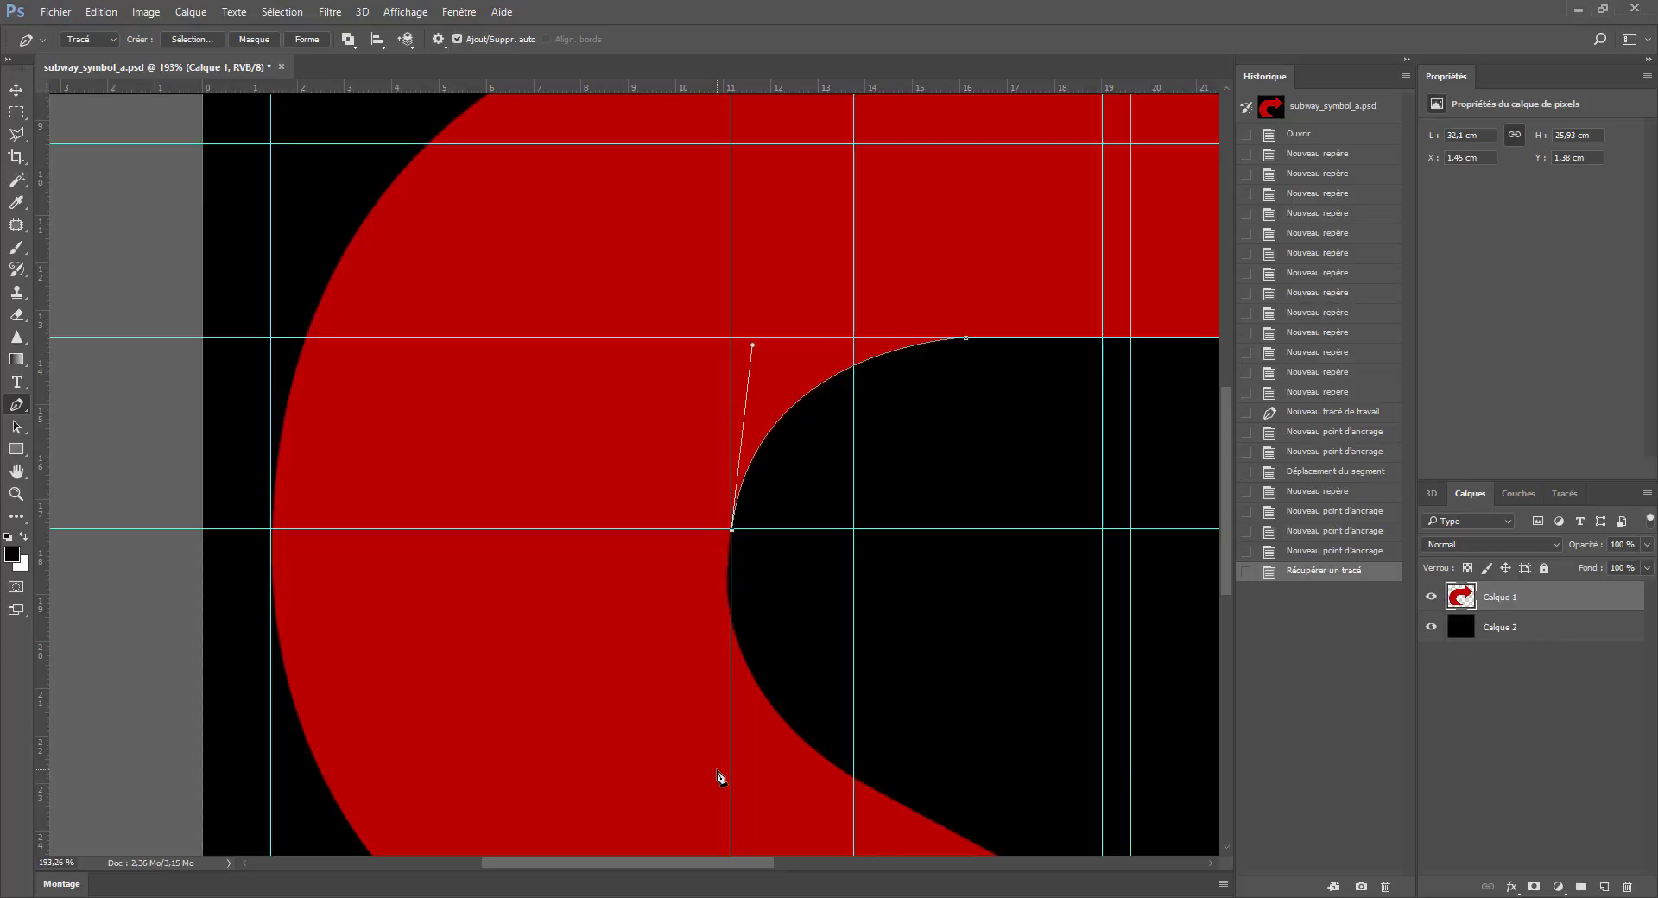
Add a short curved segment down the innermost bend to where it meets the vertical guide again, and remove the outgoing handle.
scroll(717, 777, "down", 3)
left_click_drag(733, 422, 737, 434)
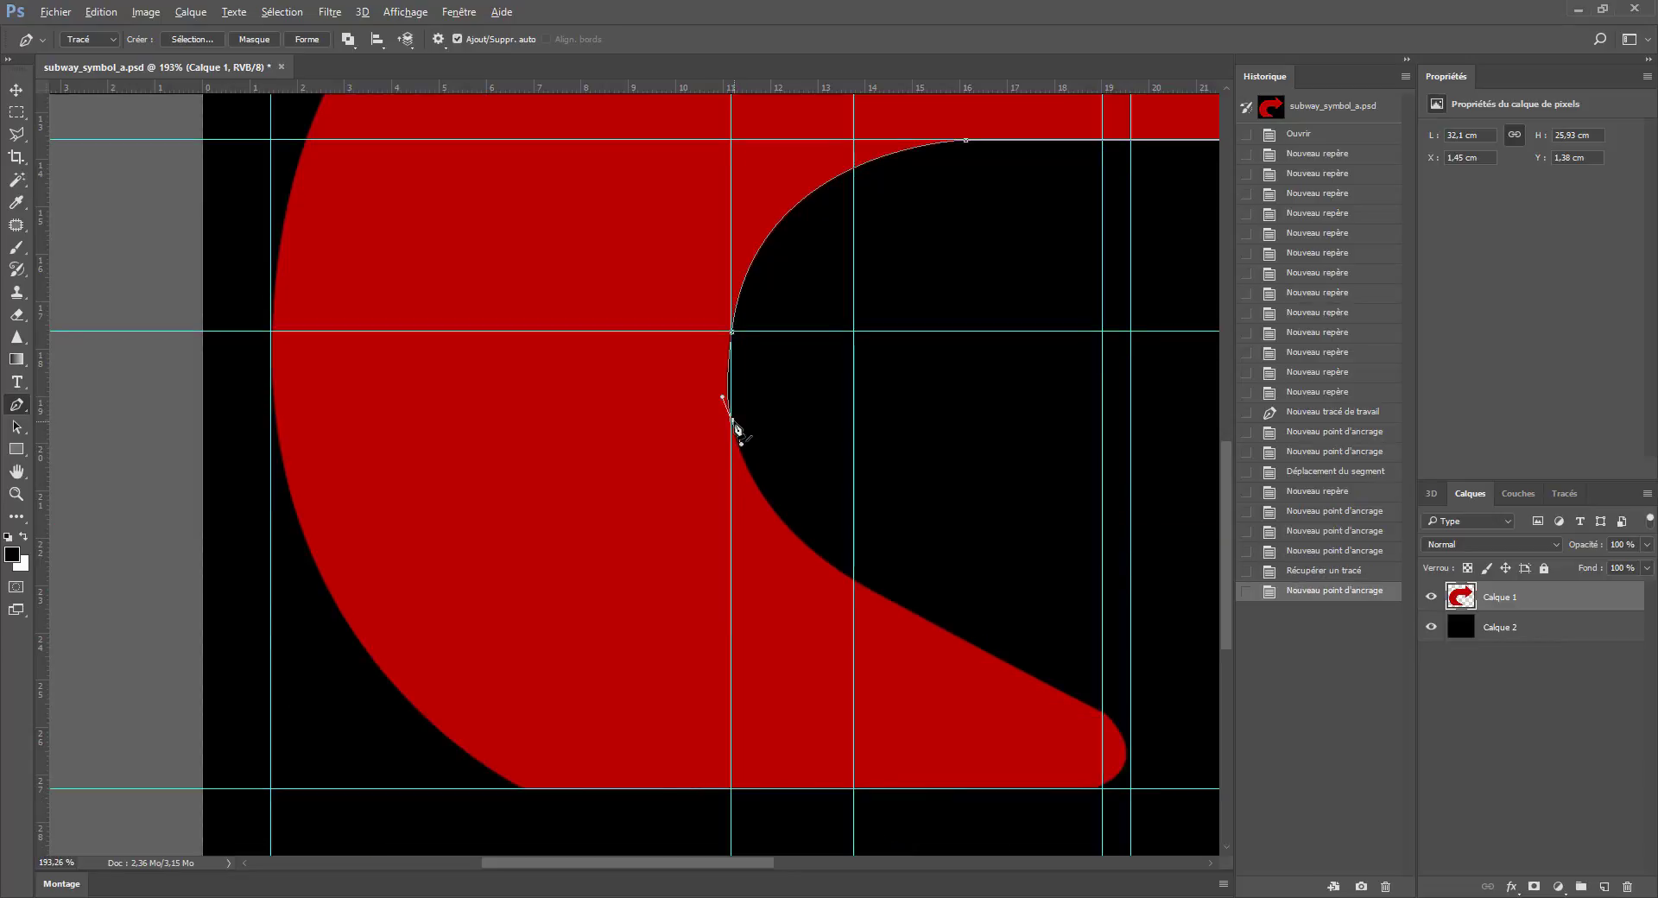
left_click(734, 420)
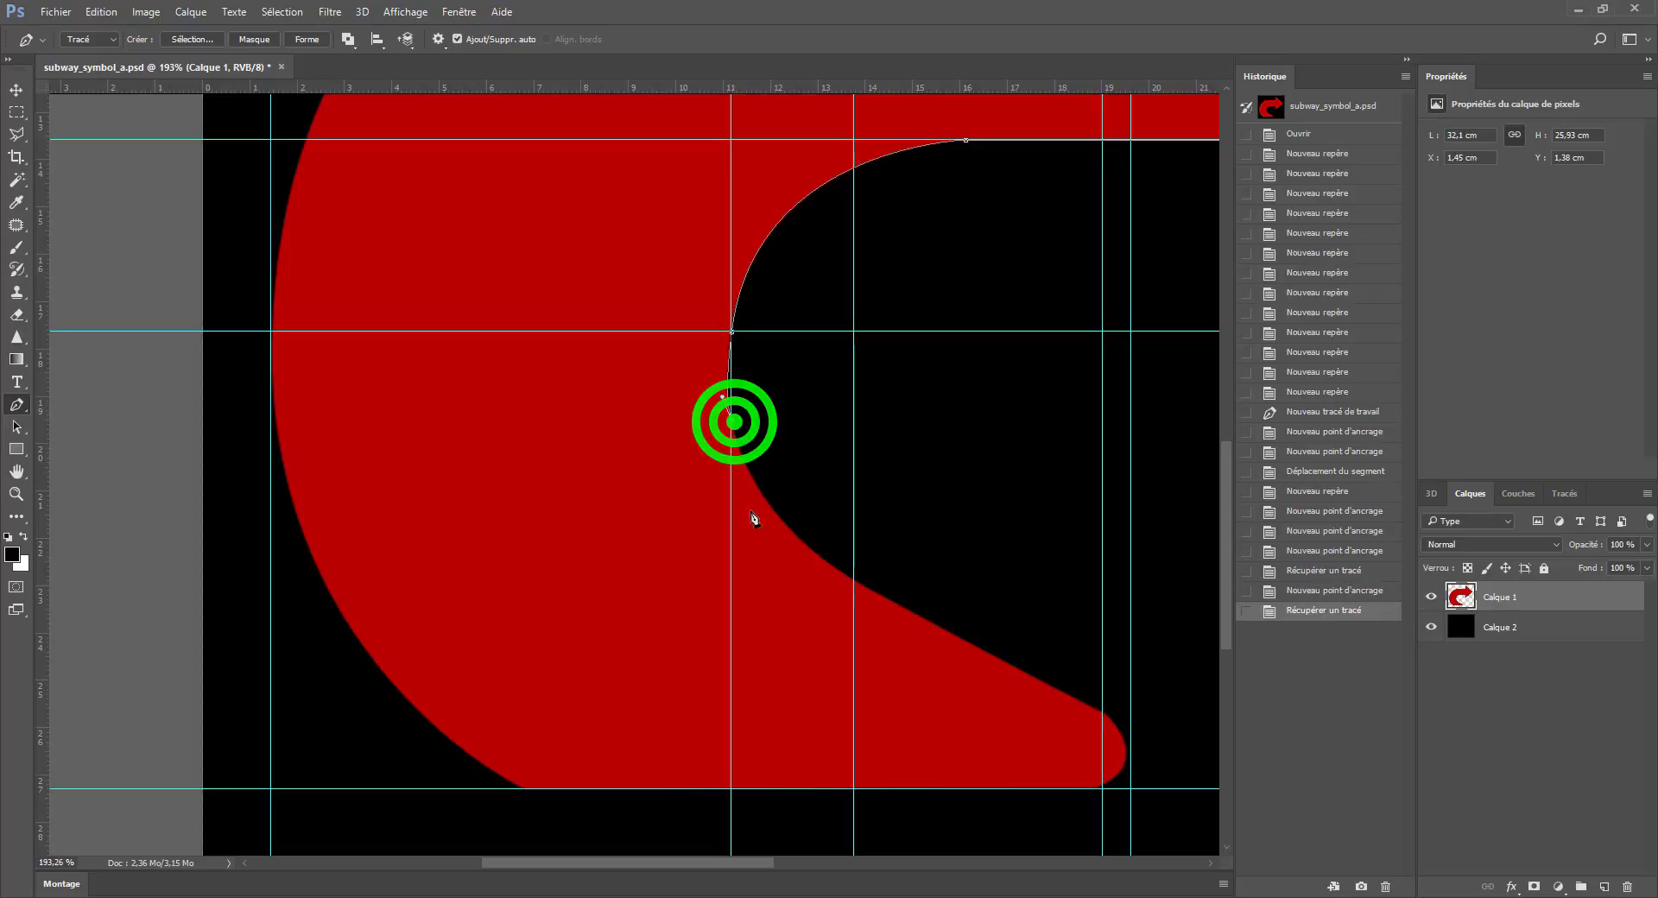
Trace the lower inner curve to the start of the straight diagonal edge, fit its handles, and remove the outgoing handle.
left_click(855, 584)
left_click_drag(855, 584, 957, 640)
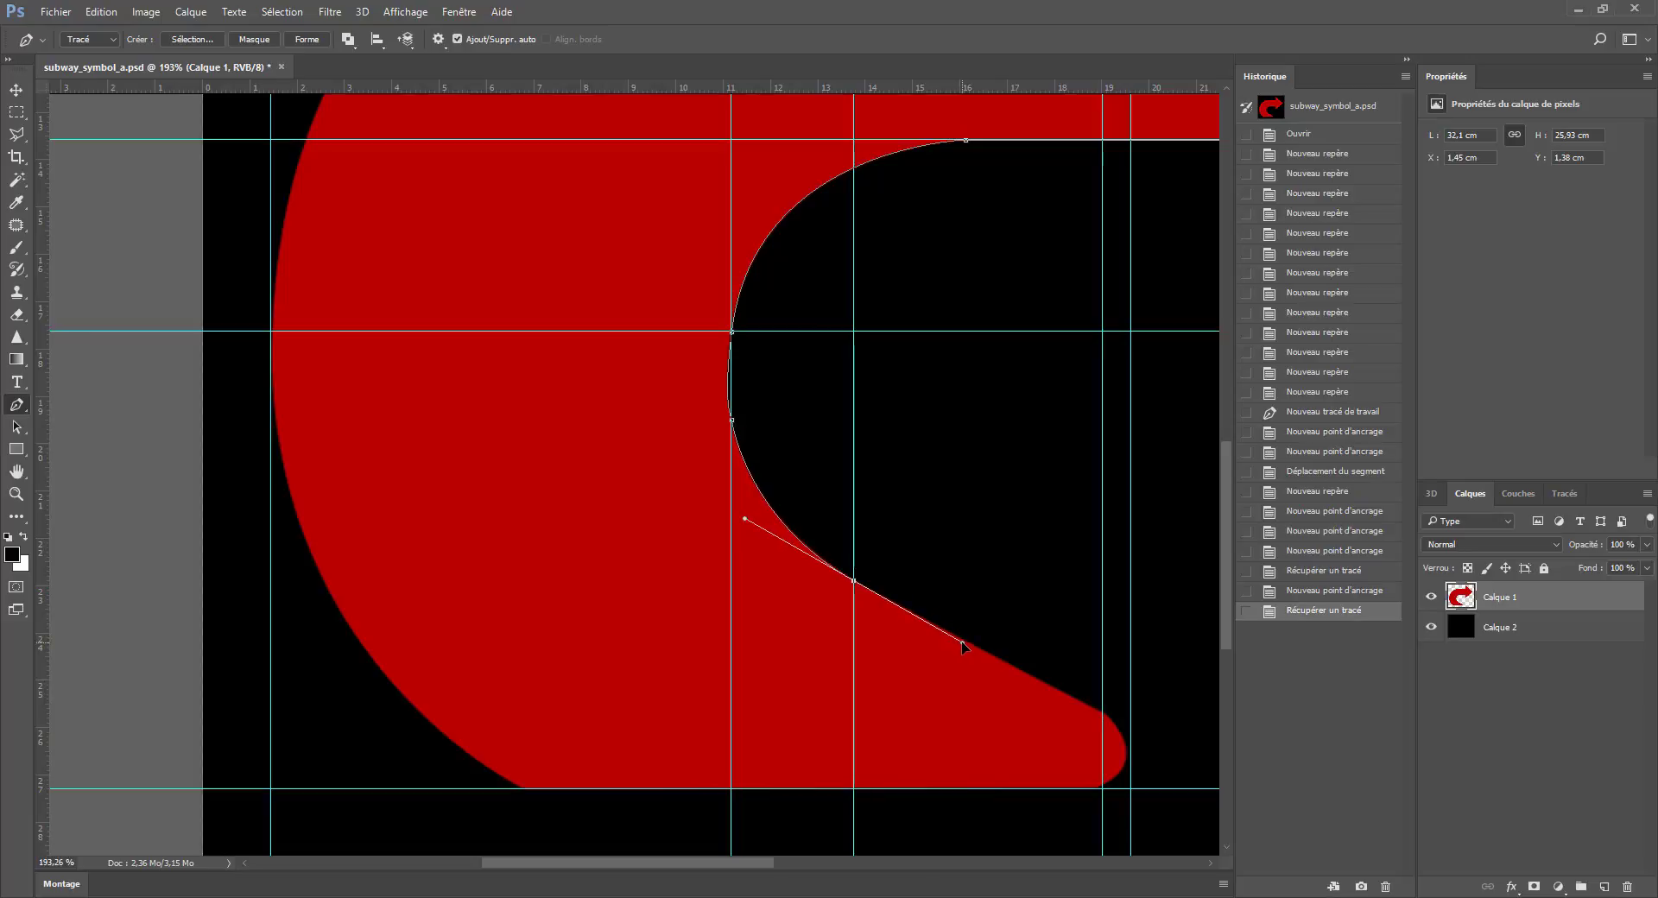
left_click_drag(963, 647, 960, 643)
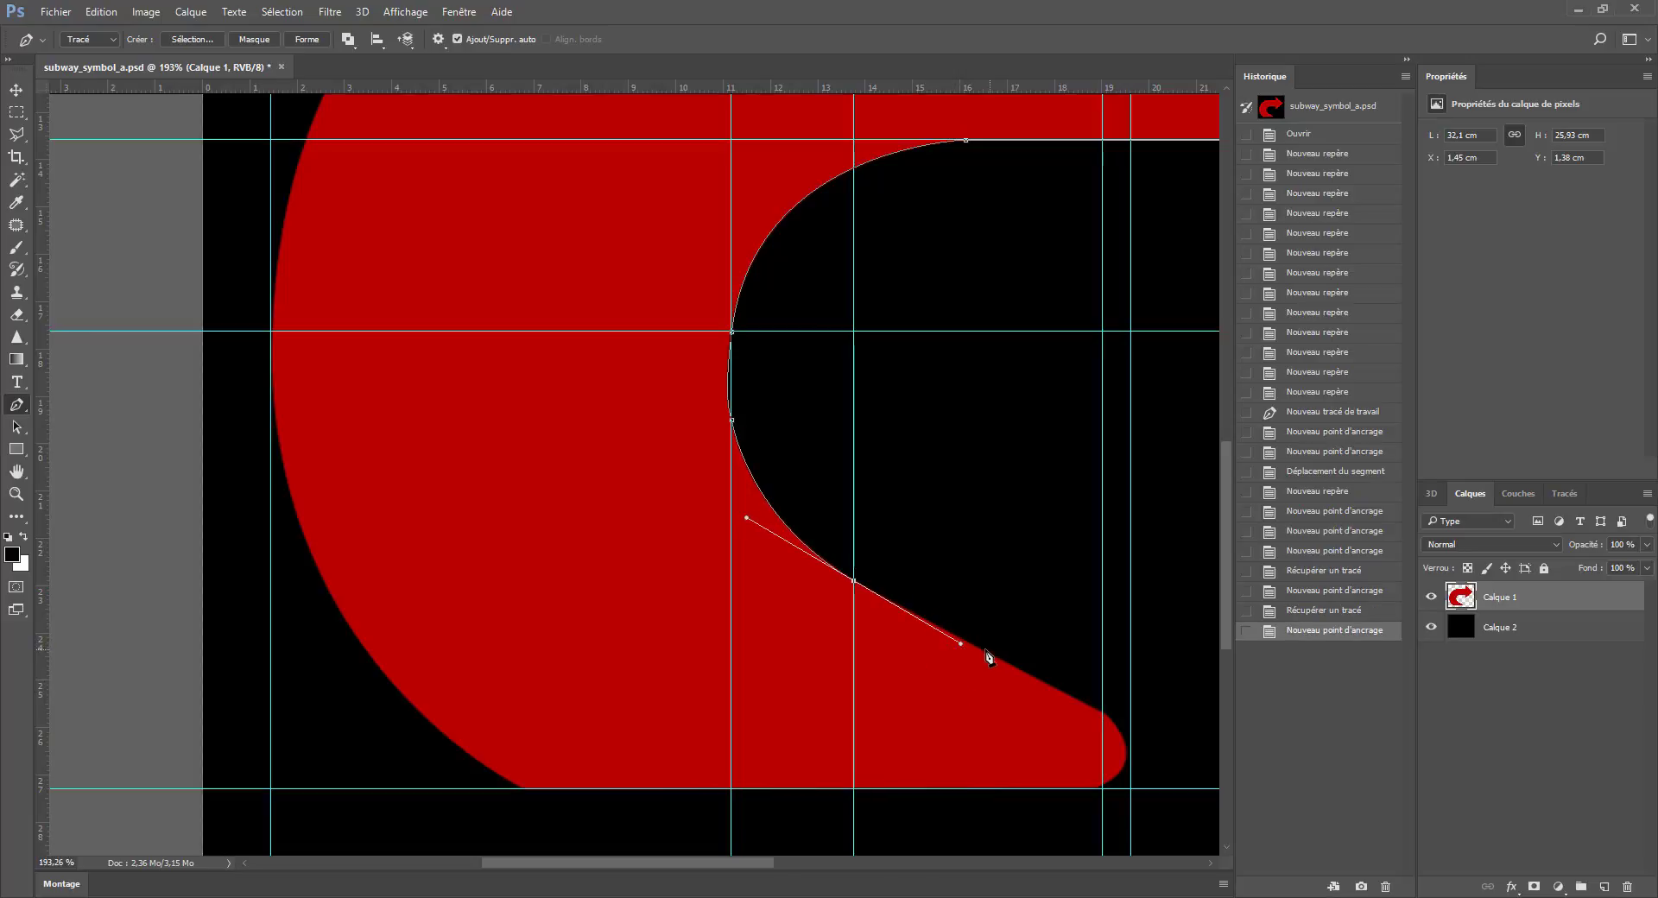
key("alt")
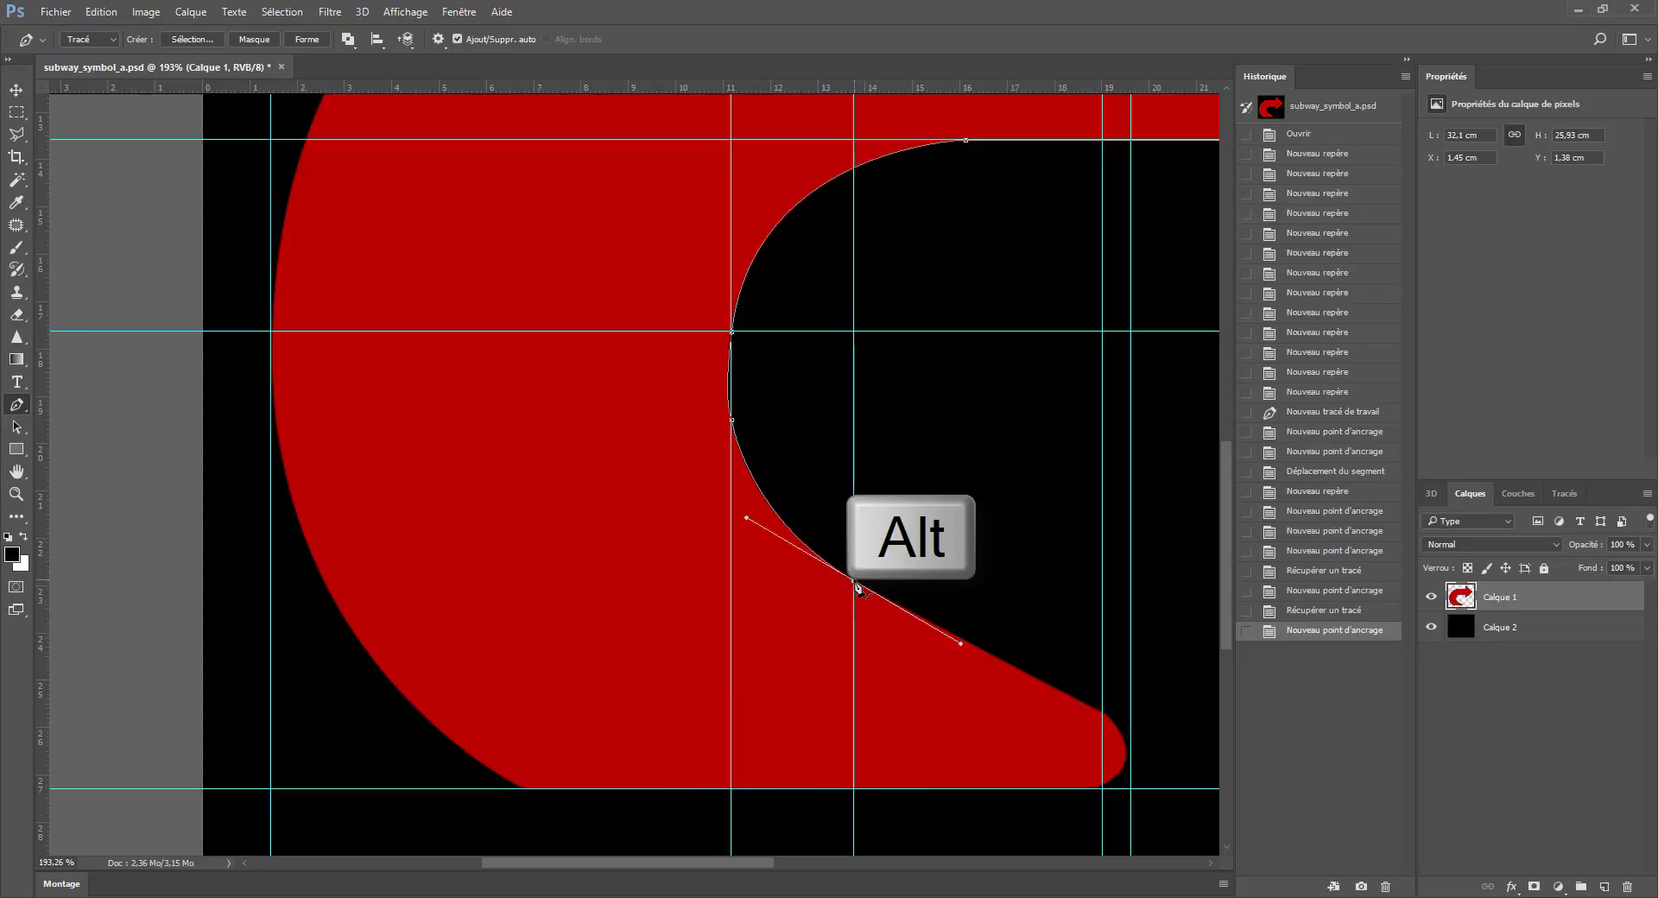
left_click(855, 583, "alt")
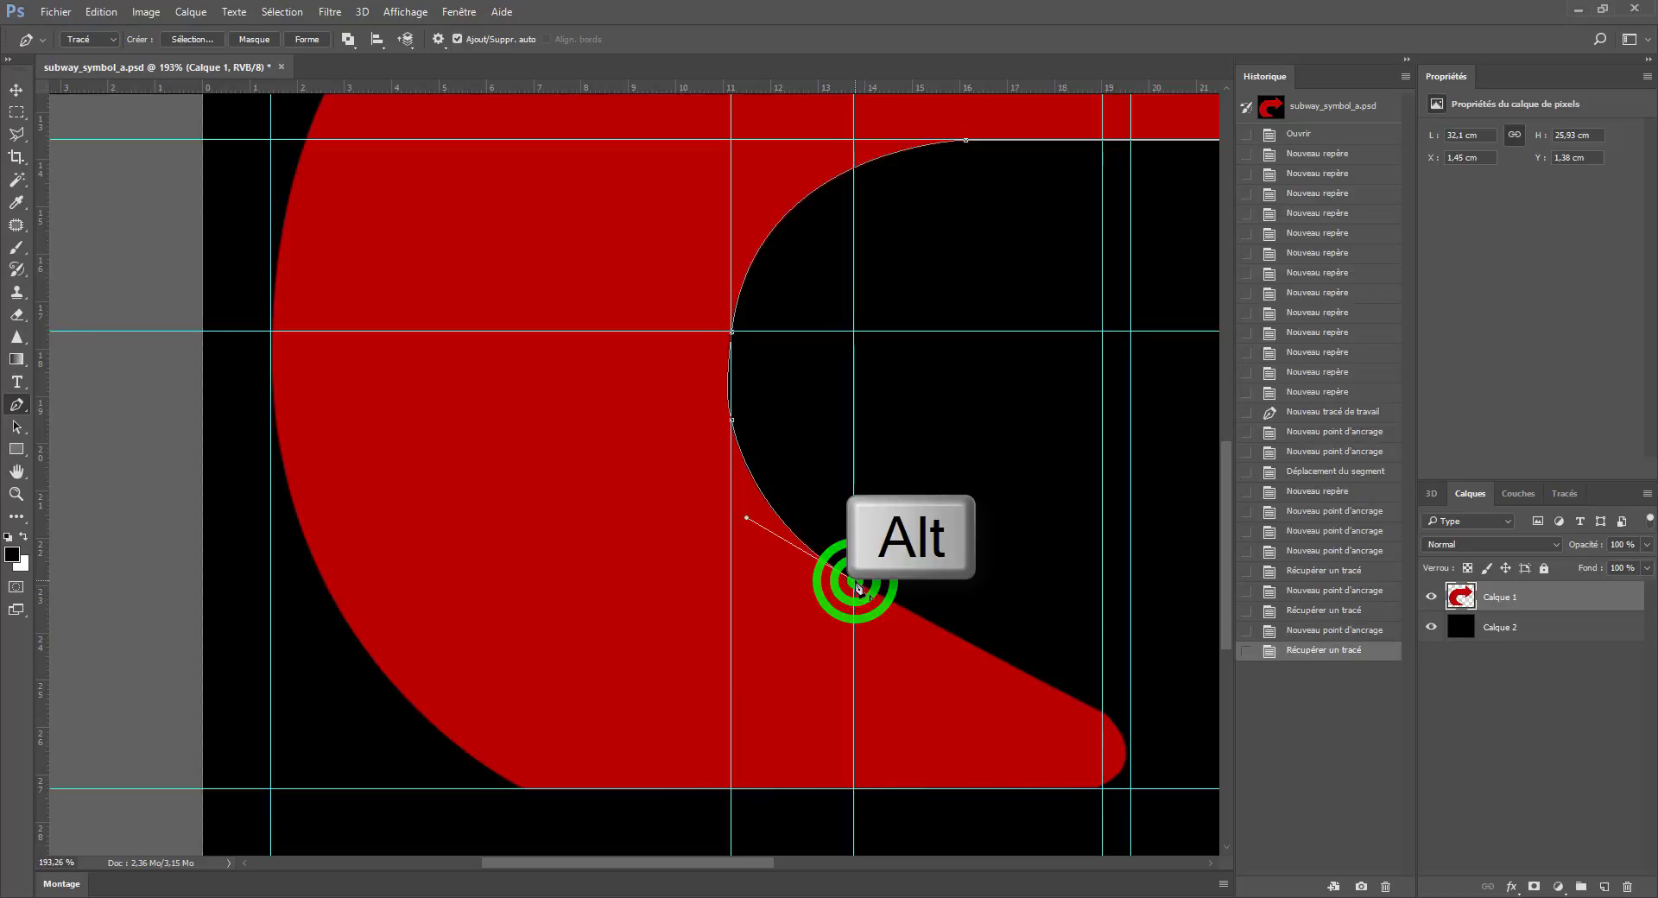
Continue the path straight along the diagonal edge and curve it around the rounded end to the shape's bottom edge.
scroll(1114, 724, "down", 3)
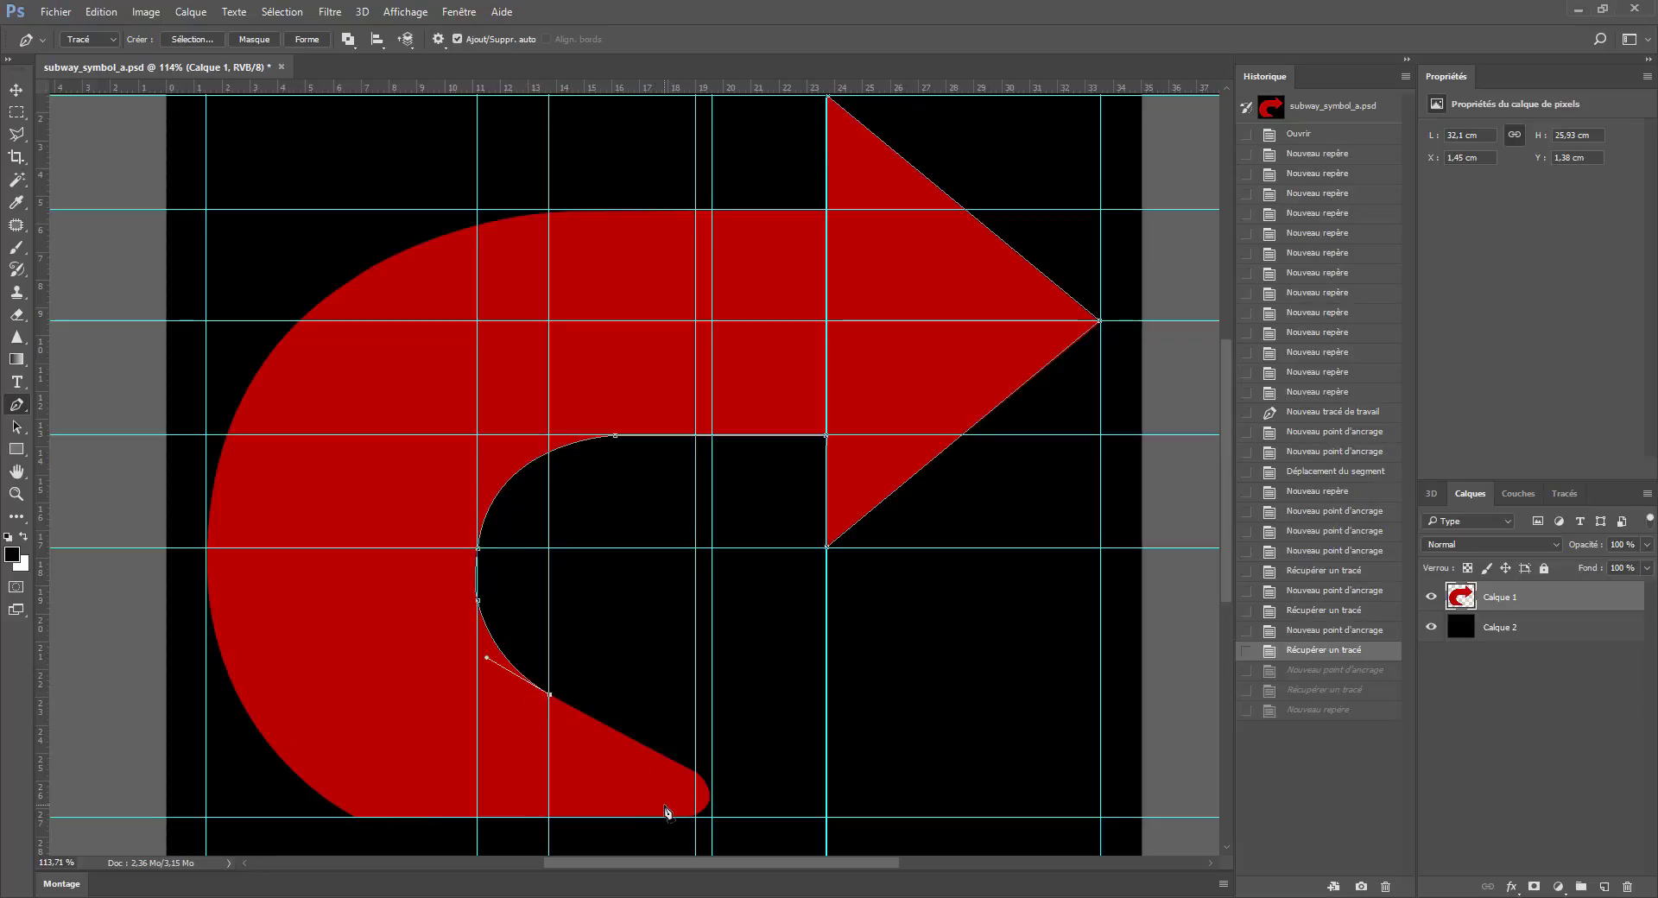
scroll(667, 812, "up", 5)
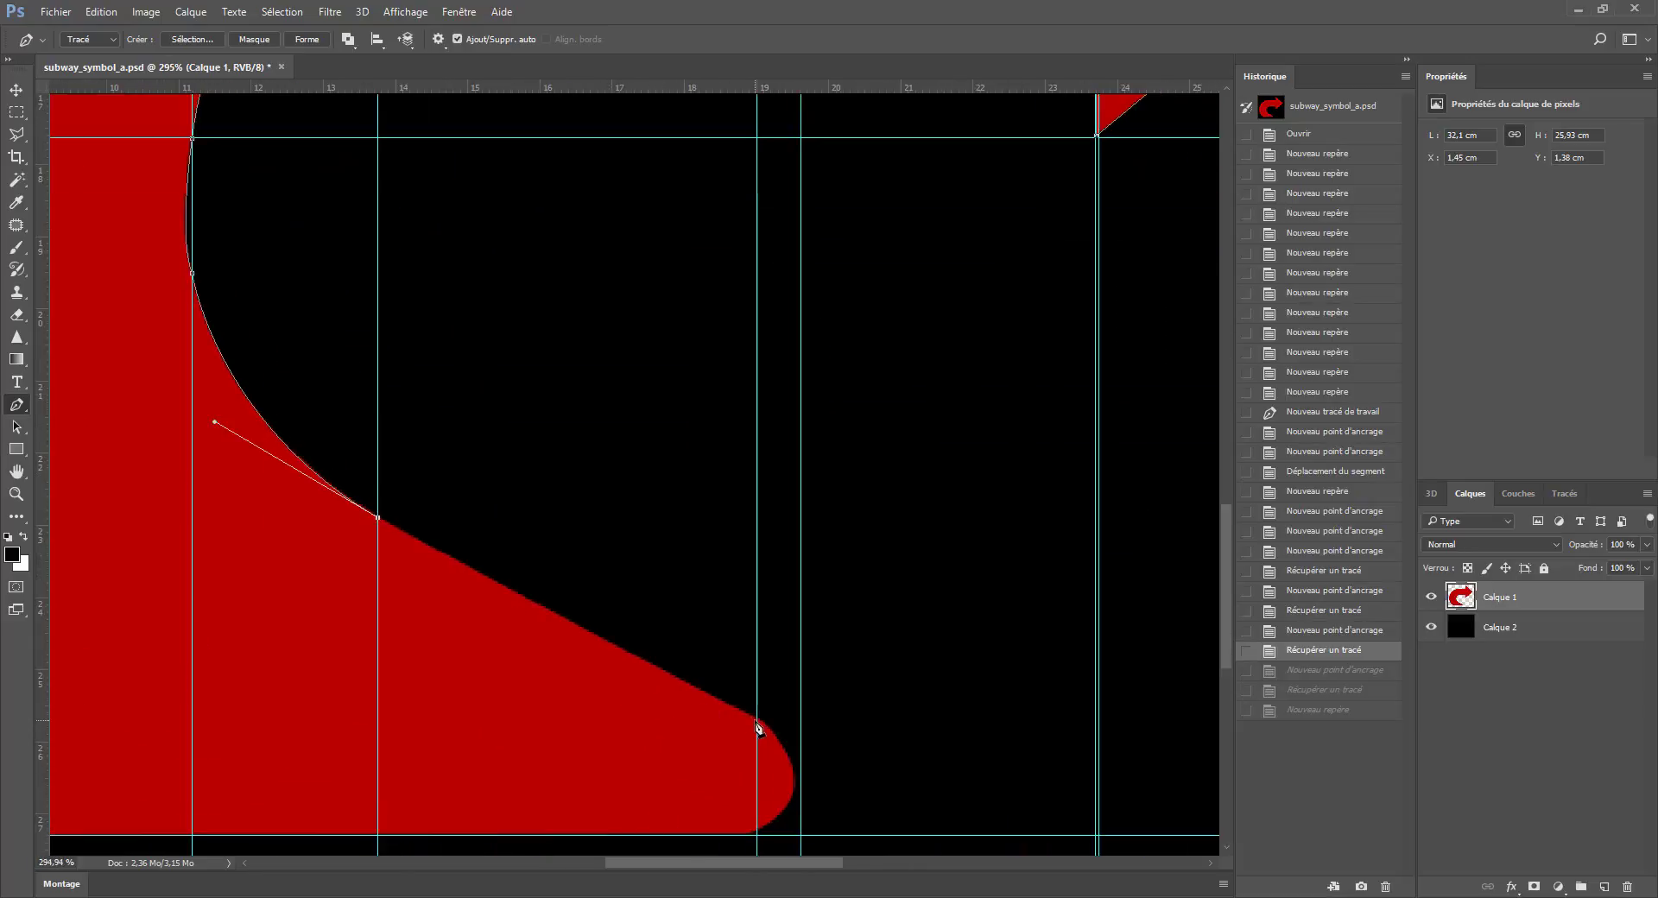
left_click(758, 721)
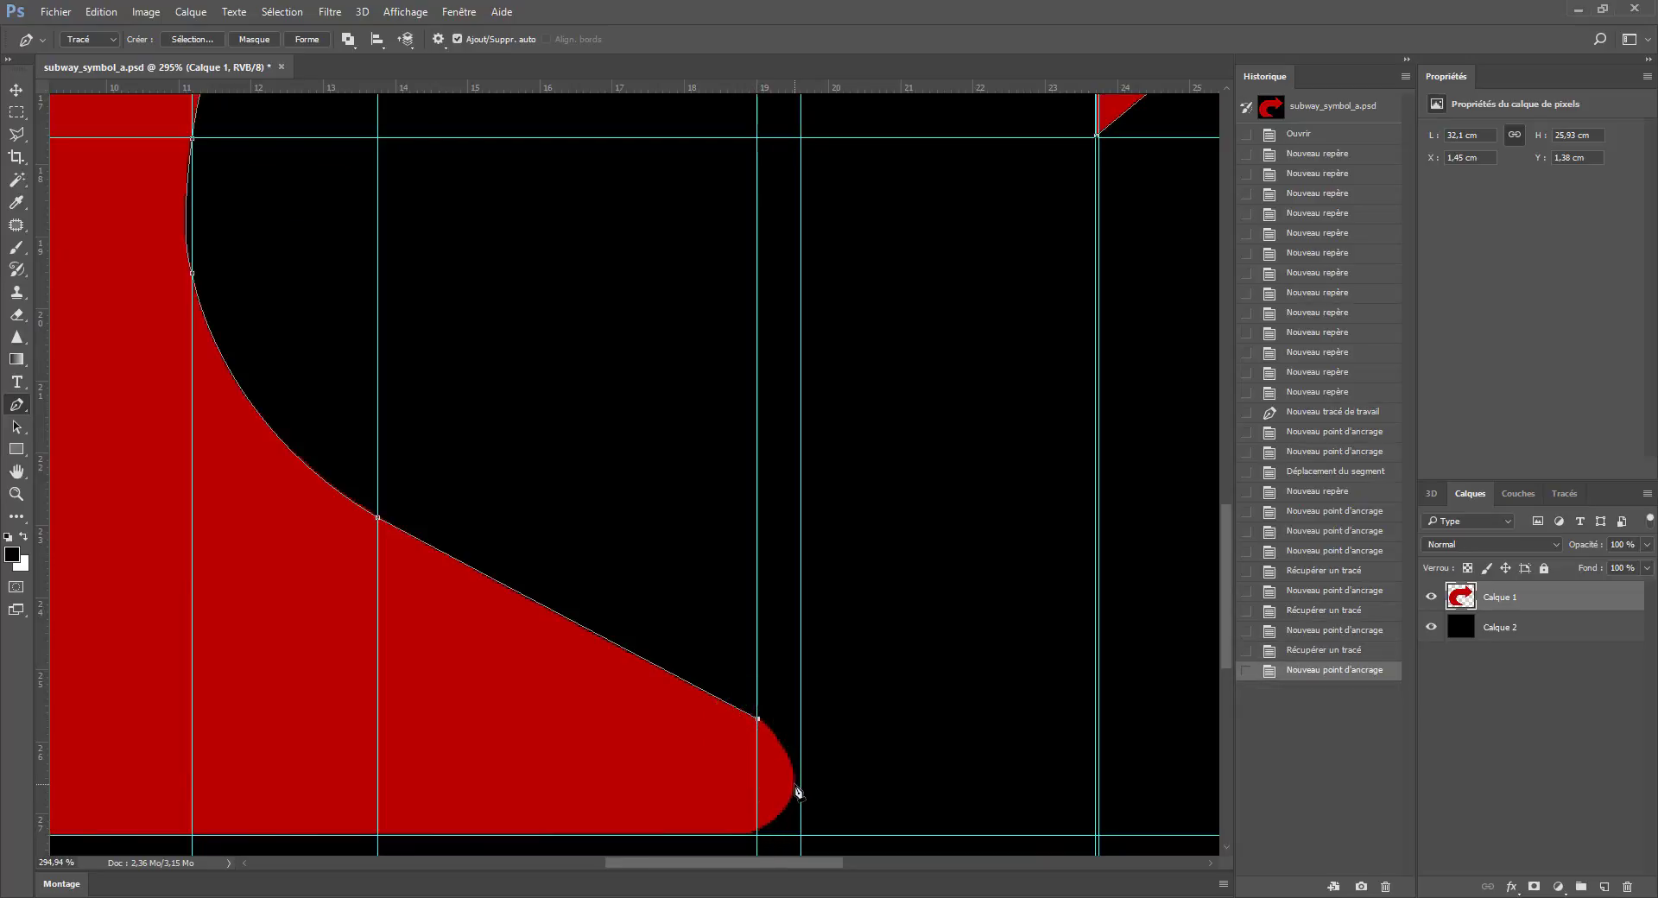
left_click_drag(793, 785, 785, 818)
left_click(783, 826)
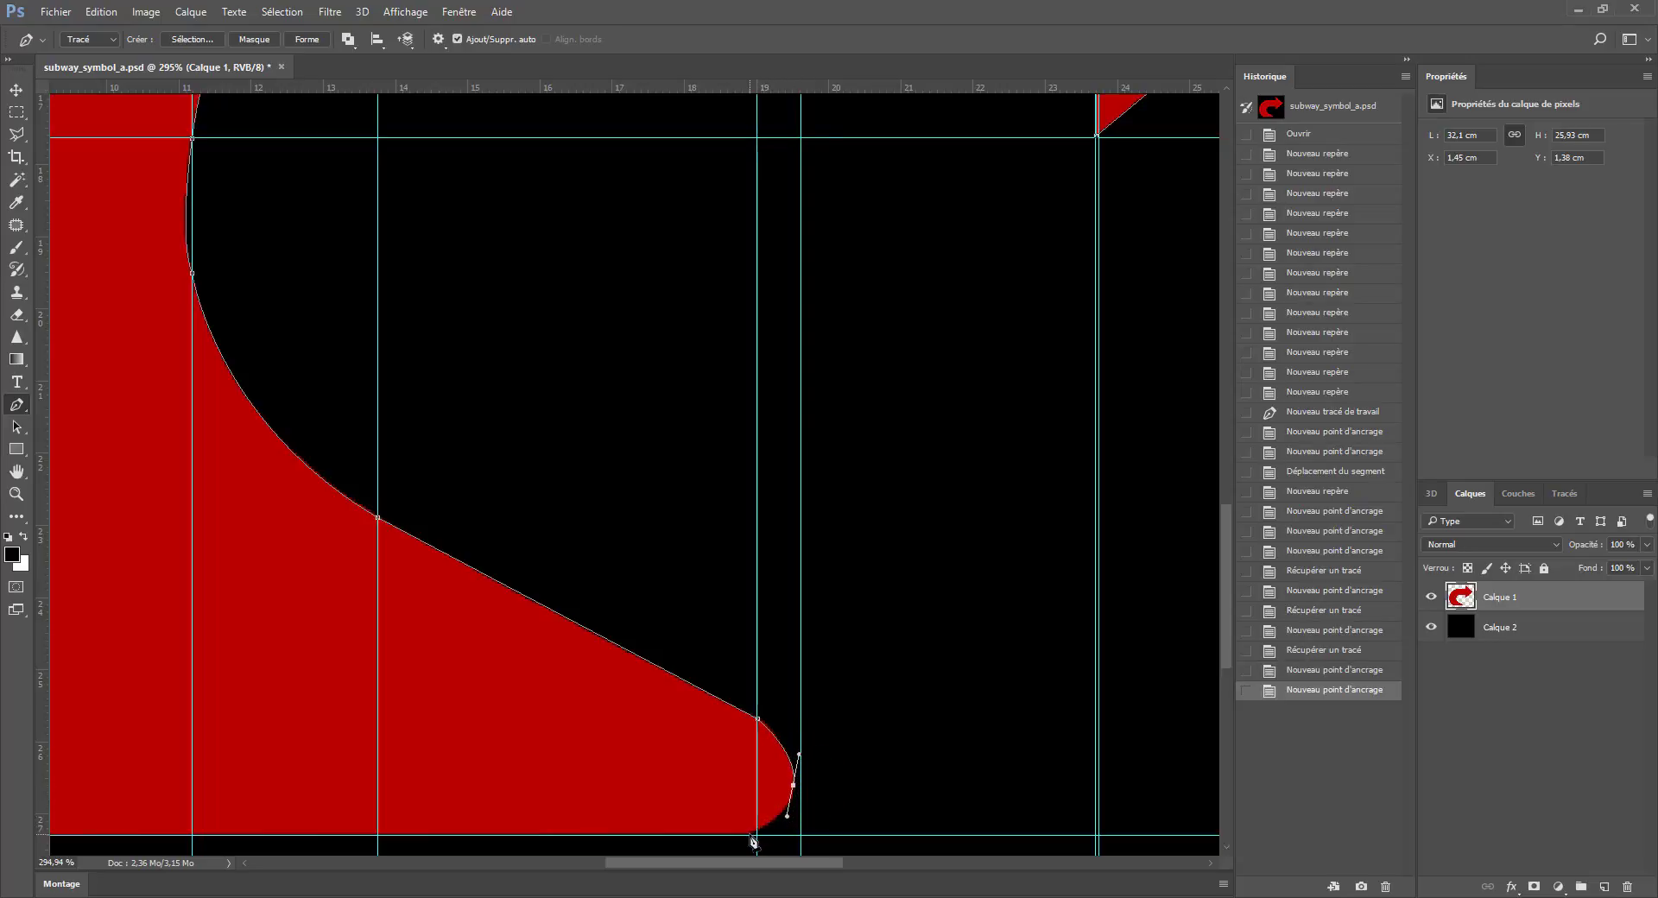
left_click(748, 837)
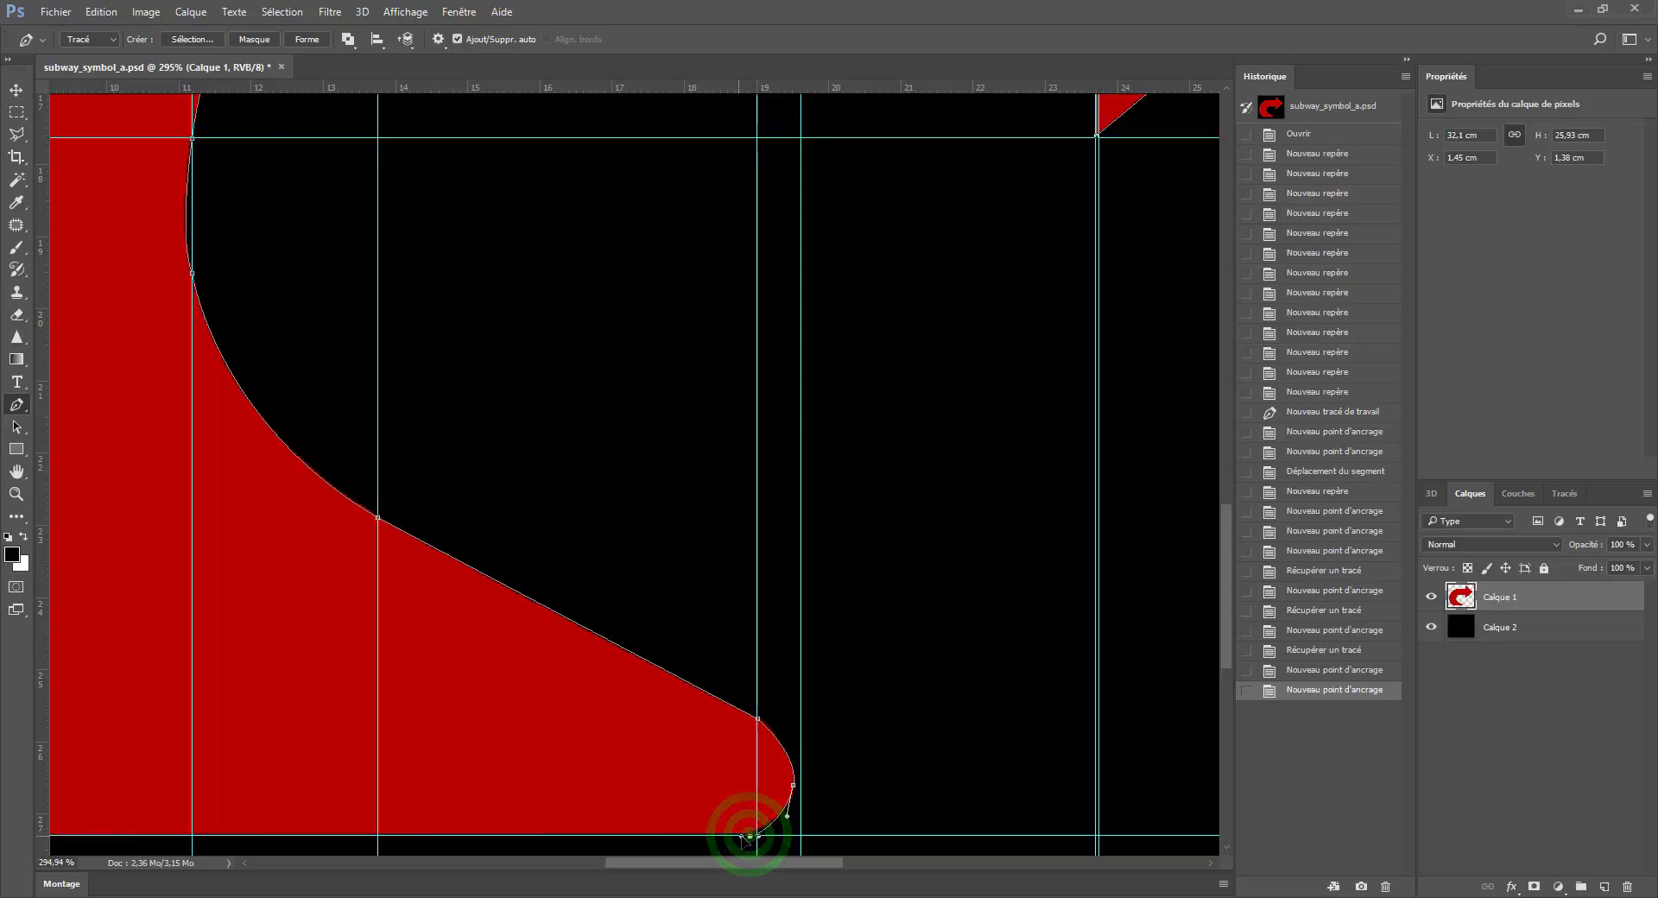
Add a curved anchor point where the rounded end meets the bottom horizontal guide.
left_click_drag(746, 841, 774, 862)
scroll(697, 792, "up", 2)
scroll(777, 841, "up", 3)
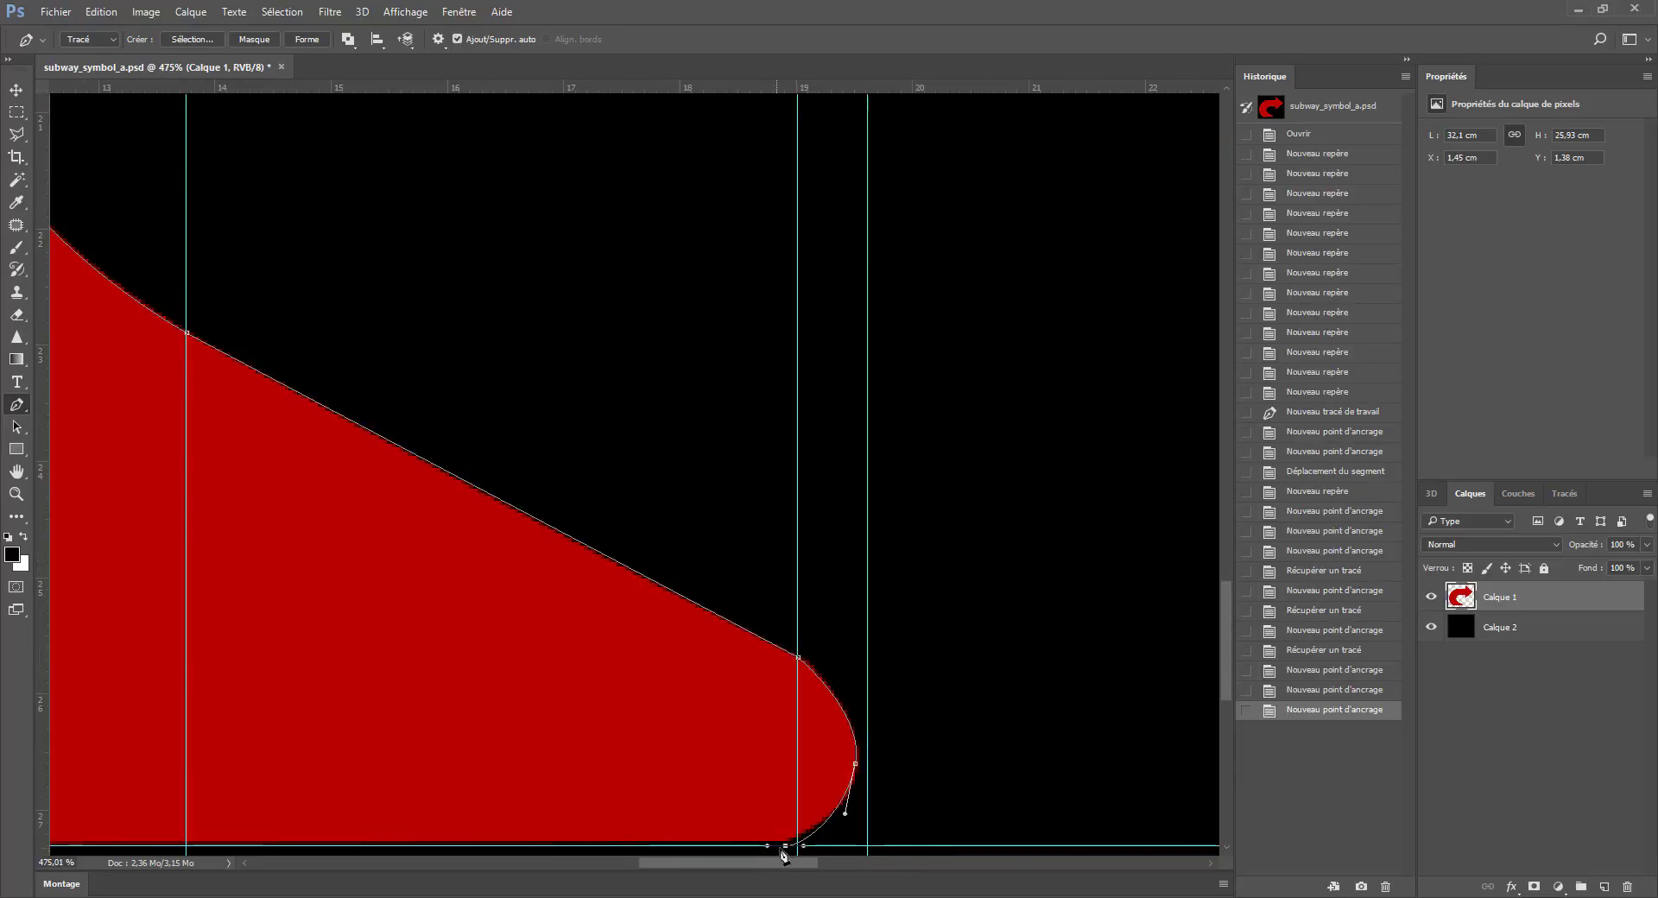
key("ctrl")
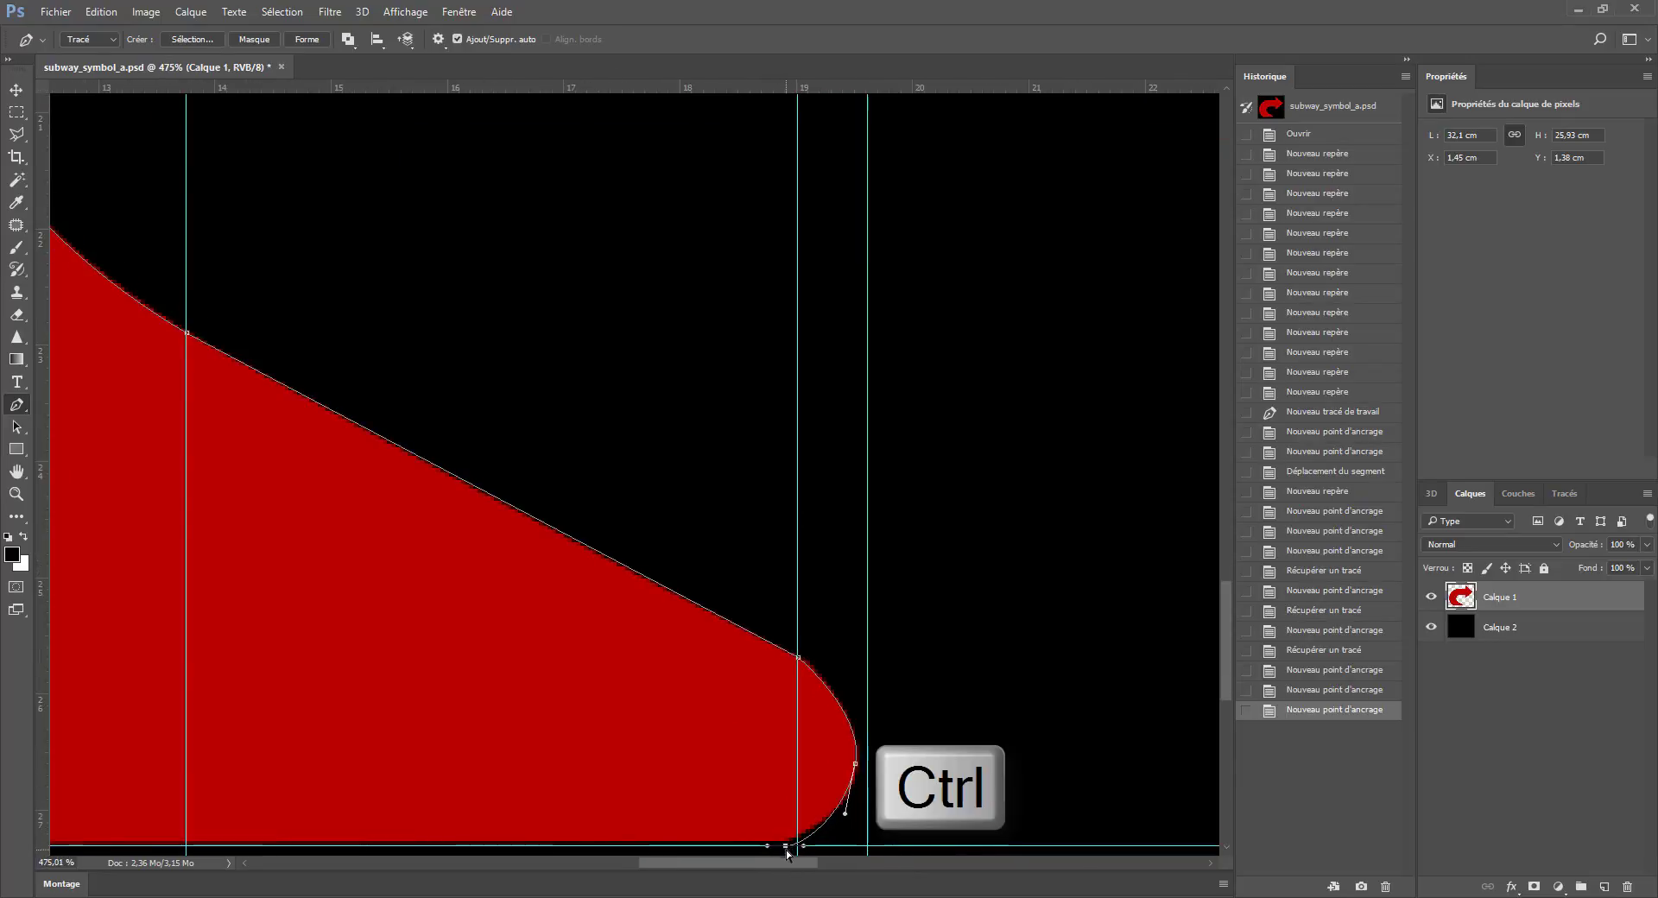
scroll(875, 825, "down", 4)
scroll(869, 845, "up", 2)
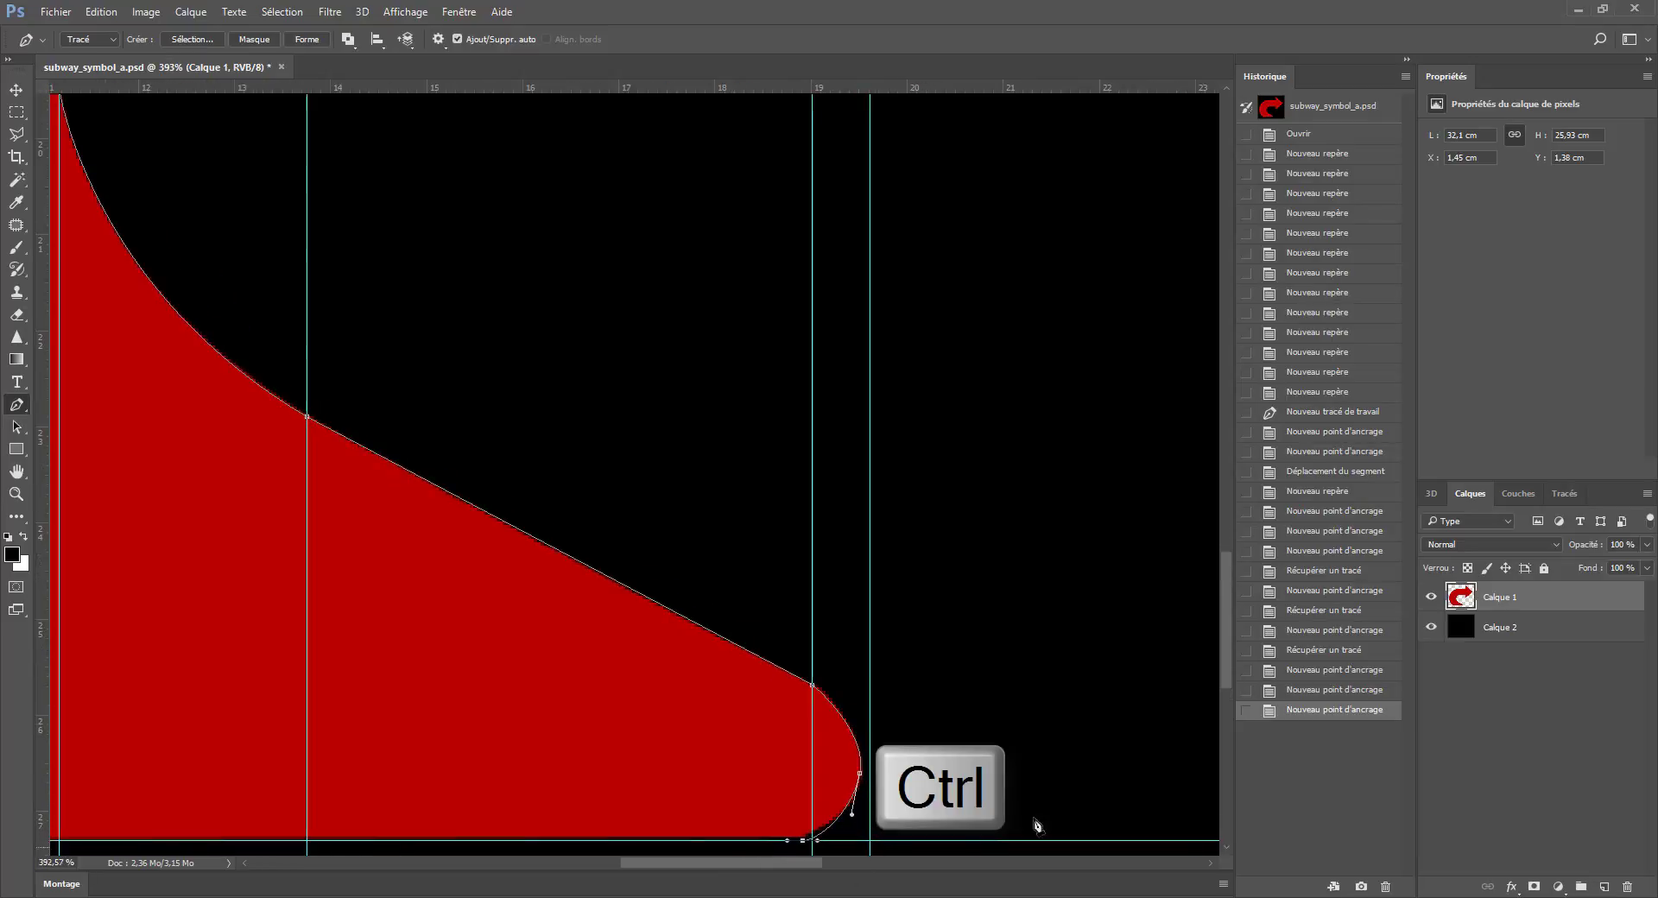
left_click_drag(1229, 632, 1227, 683)
scroll(767, 575, "up", 8)
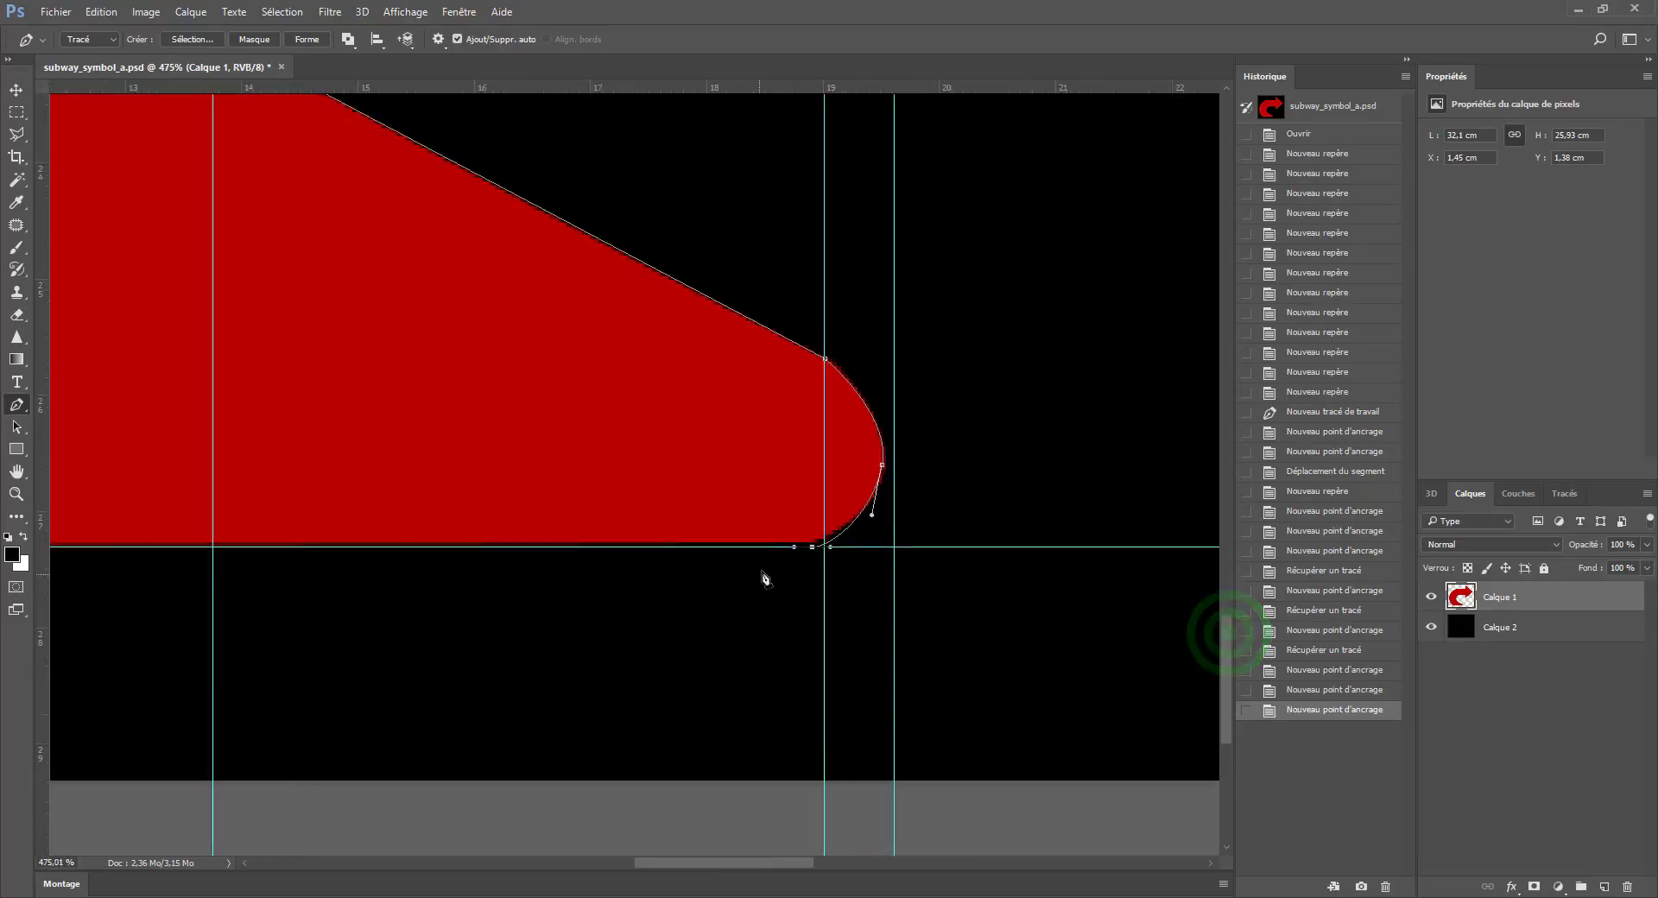
scroll(825, 574, "up", 2)
left_click(836, 531)
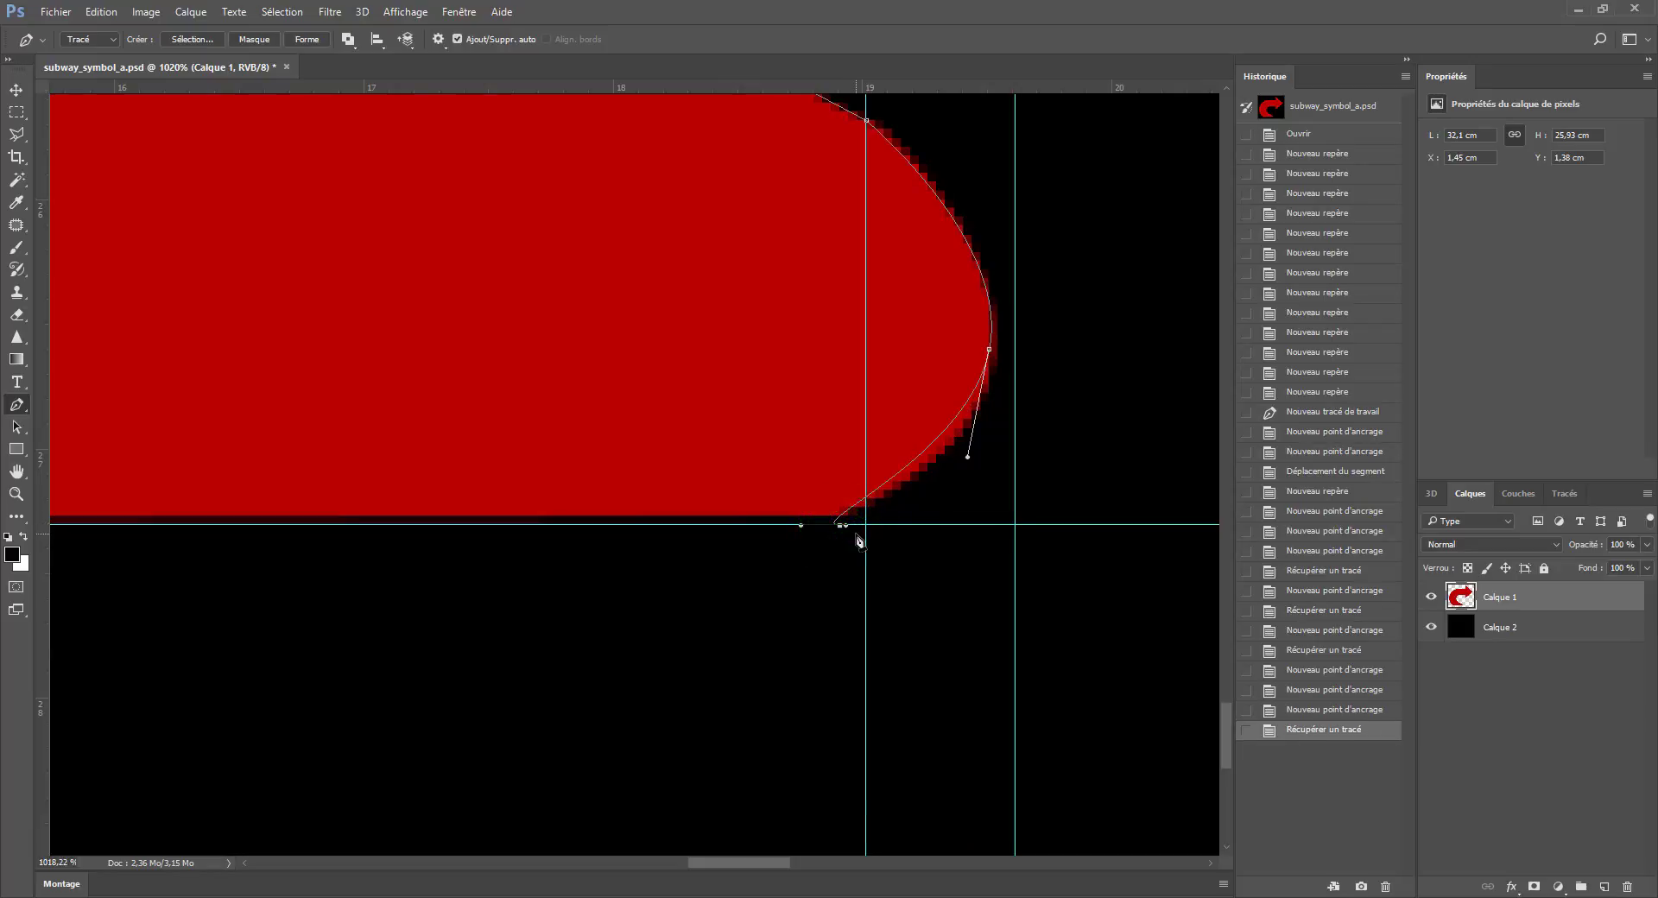
key("ctrl+z")
left_click(838, 525)
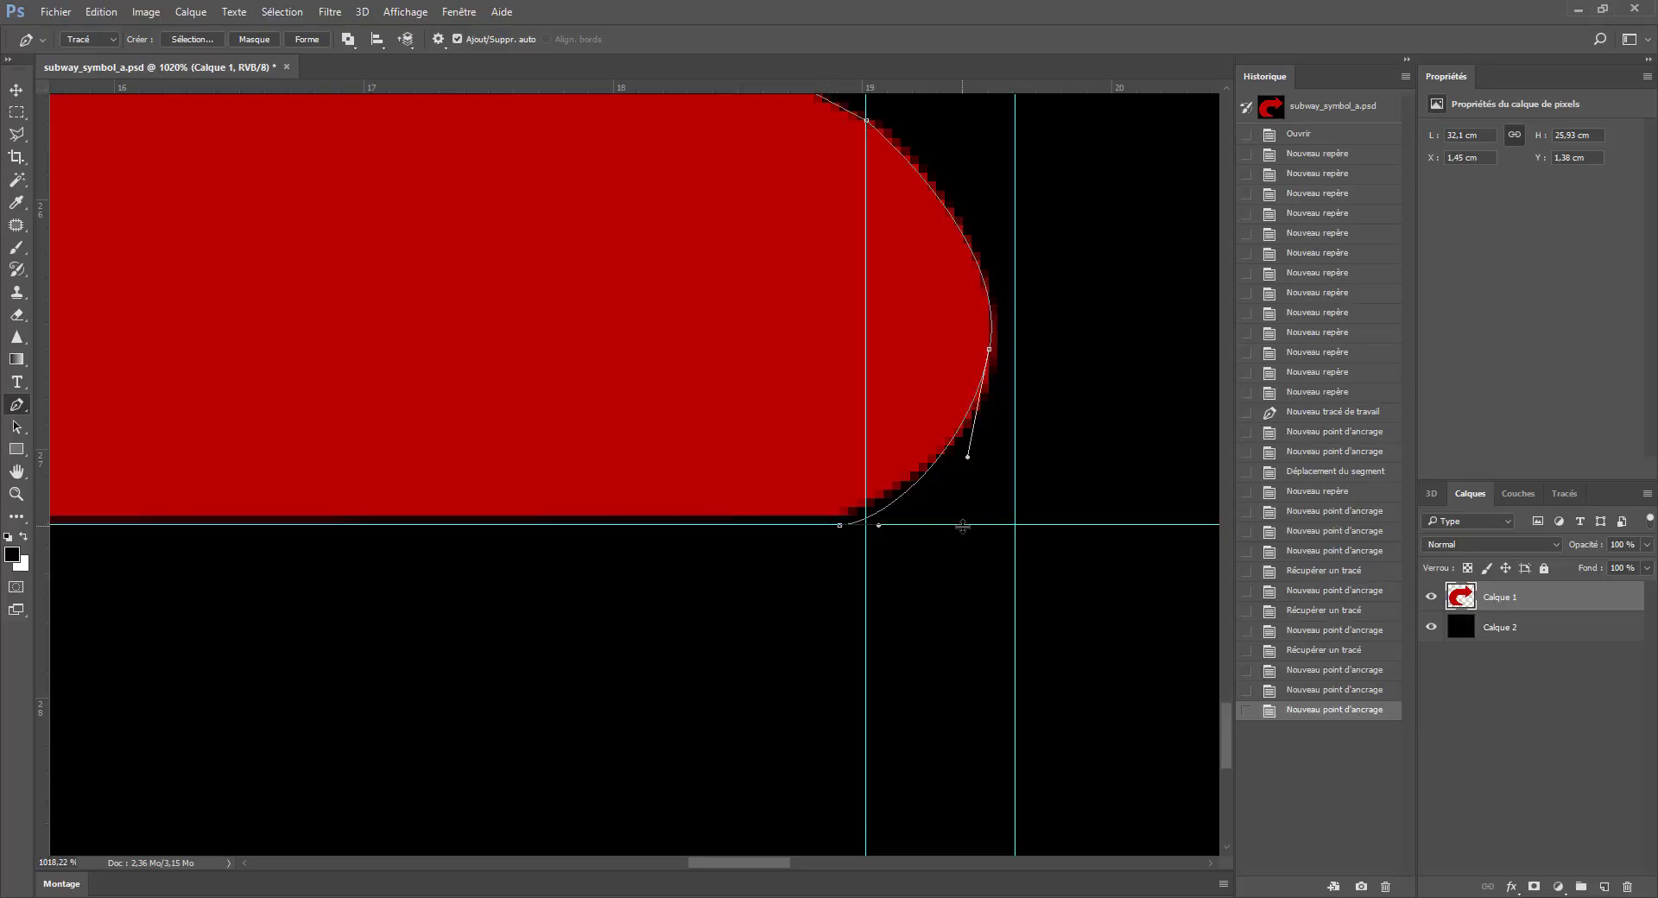
Remove the bottom horizontal guide and move the rounded end's bottom and outermost anchors onto the red shape's edge.
key("ctrl")
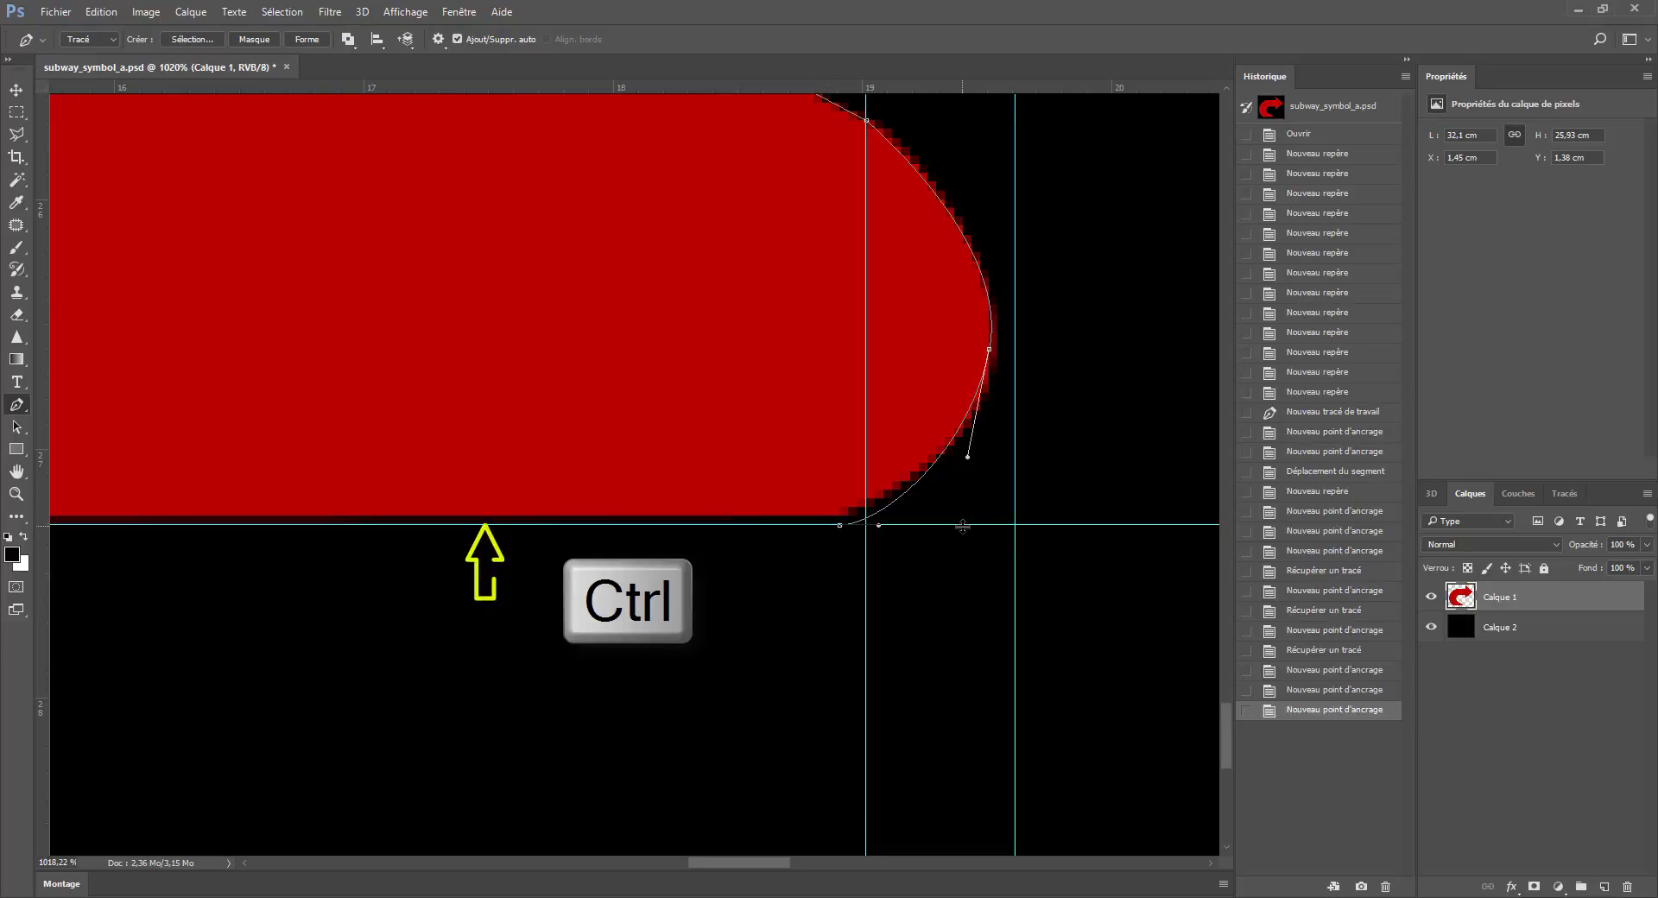
left_click_drag(958, 526, 966, 862)
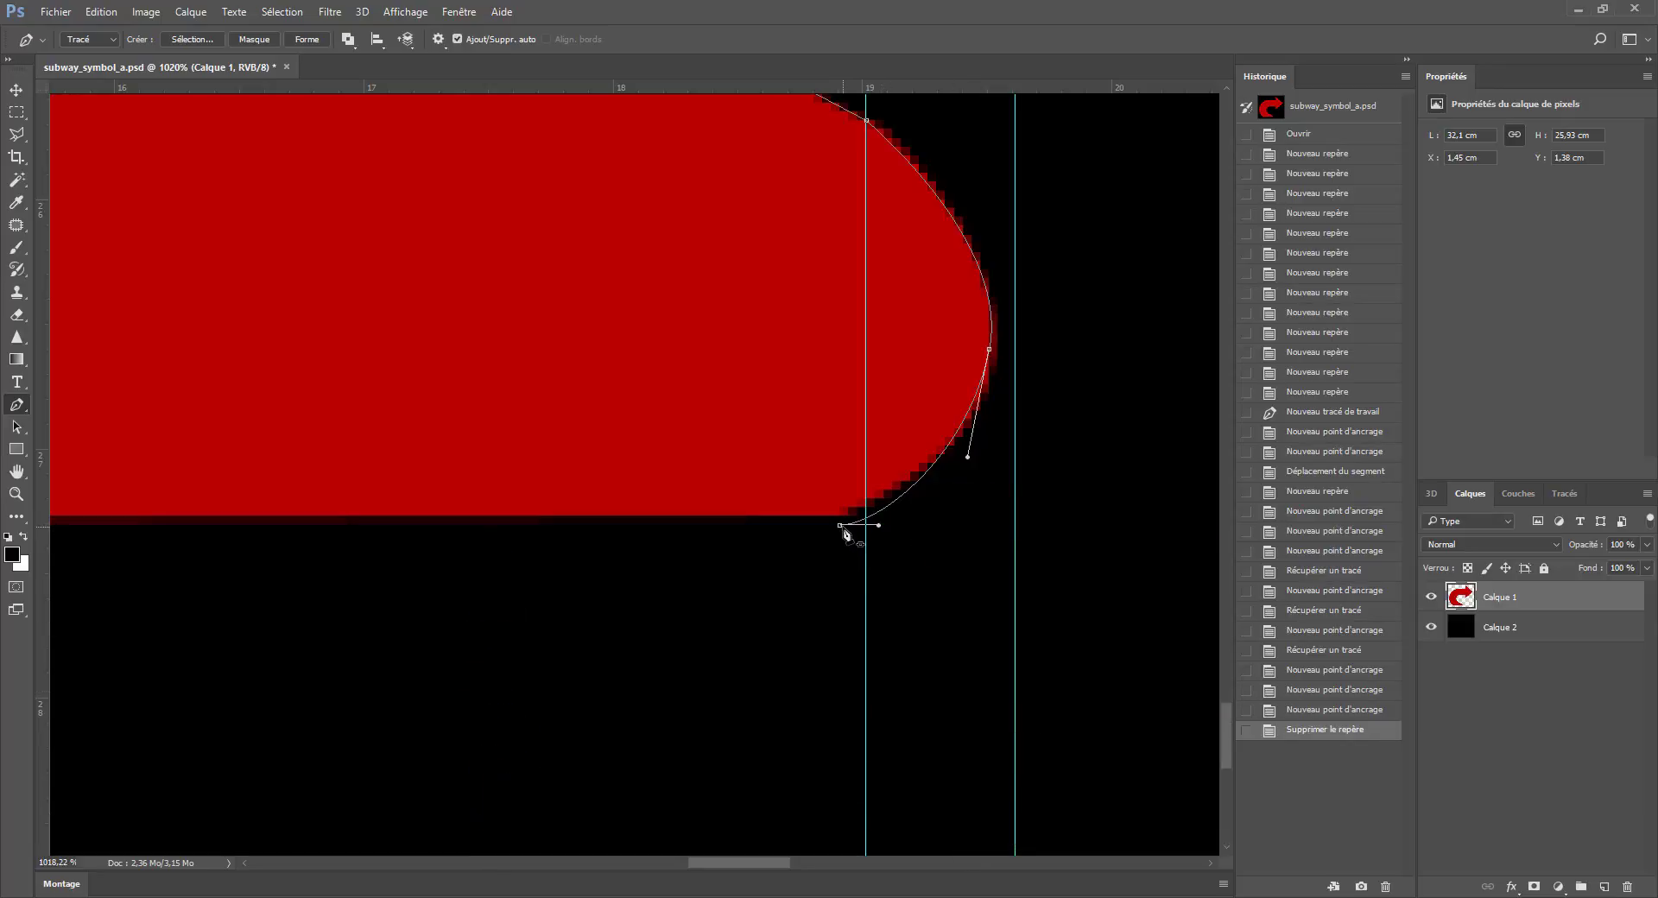
left_click_drag(843, 530, 842, 521)
left_click_drag(992, 355, 999, 351)
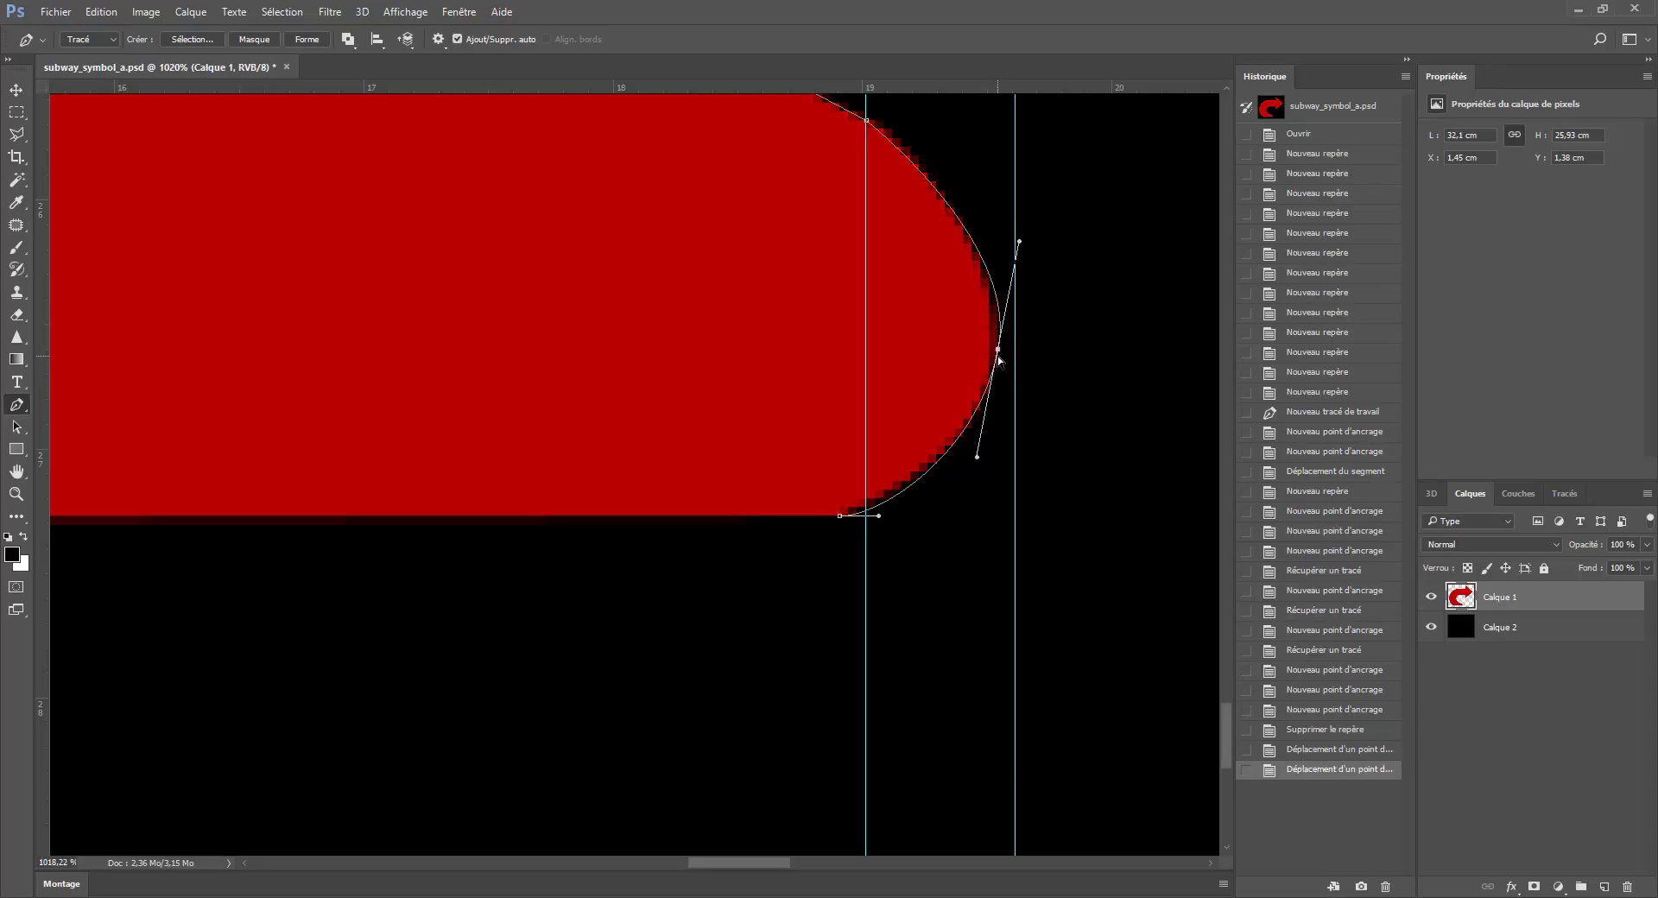
Trace the straight bottom edge by joining a new corner anchor to the rounded end, and align that corner with the shape.
left_click_drag(757, 862, 583, 863)
scroll(501, 615, "down", 5)
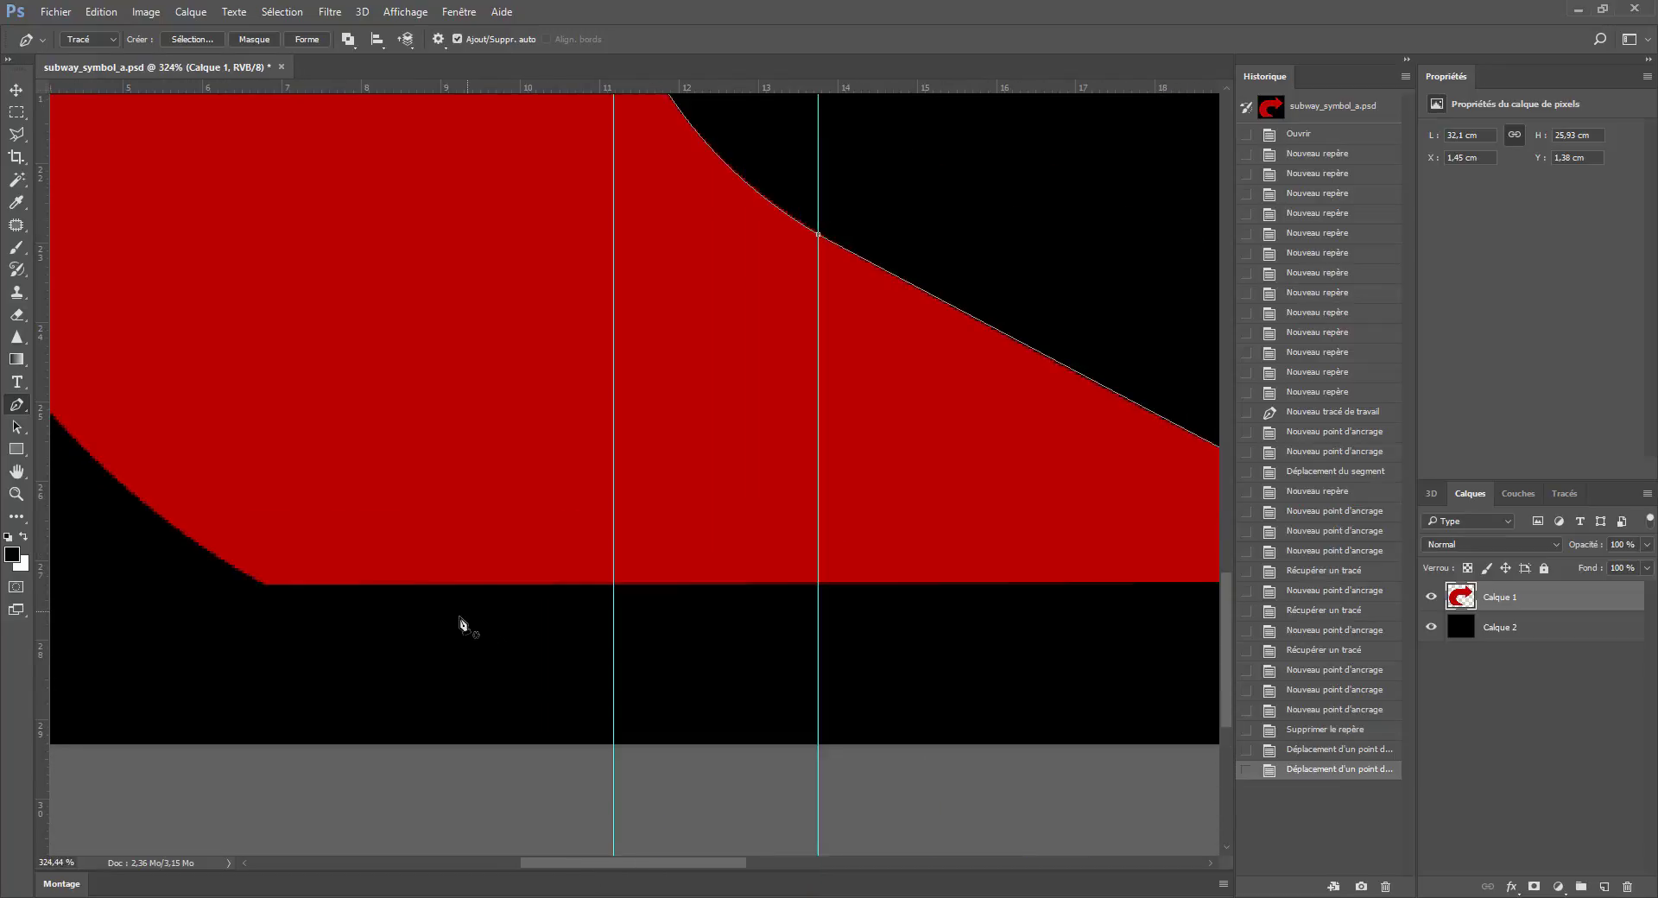
left_click(266, 587)
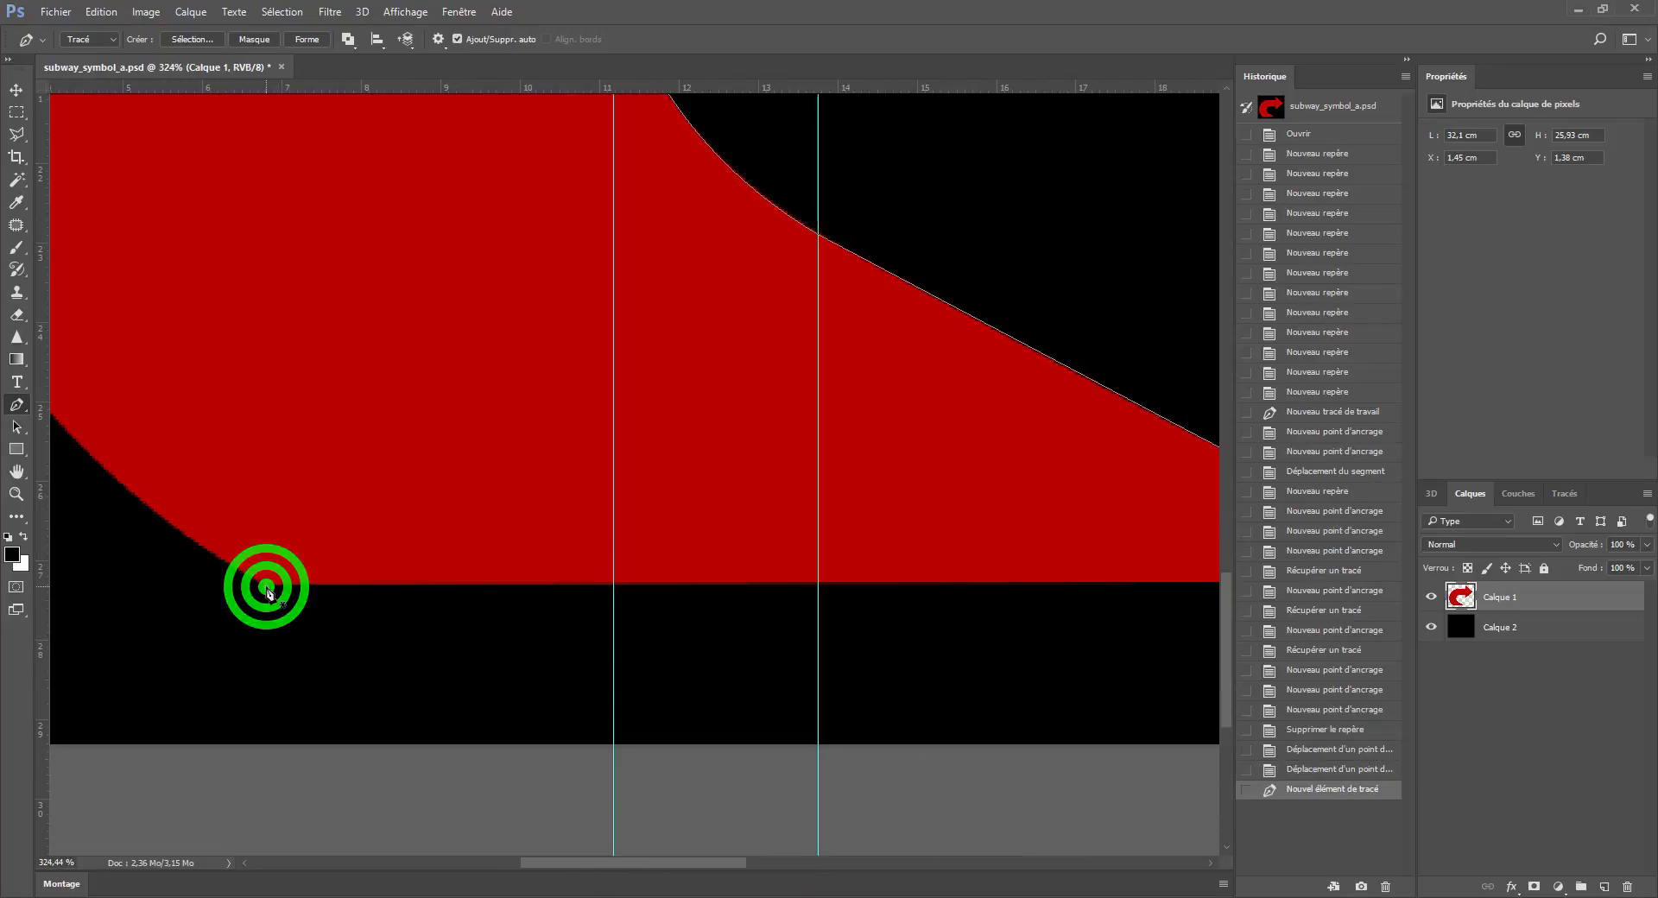
left_click(1051, 583)
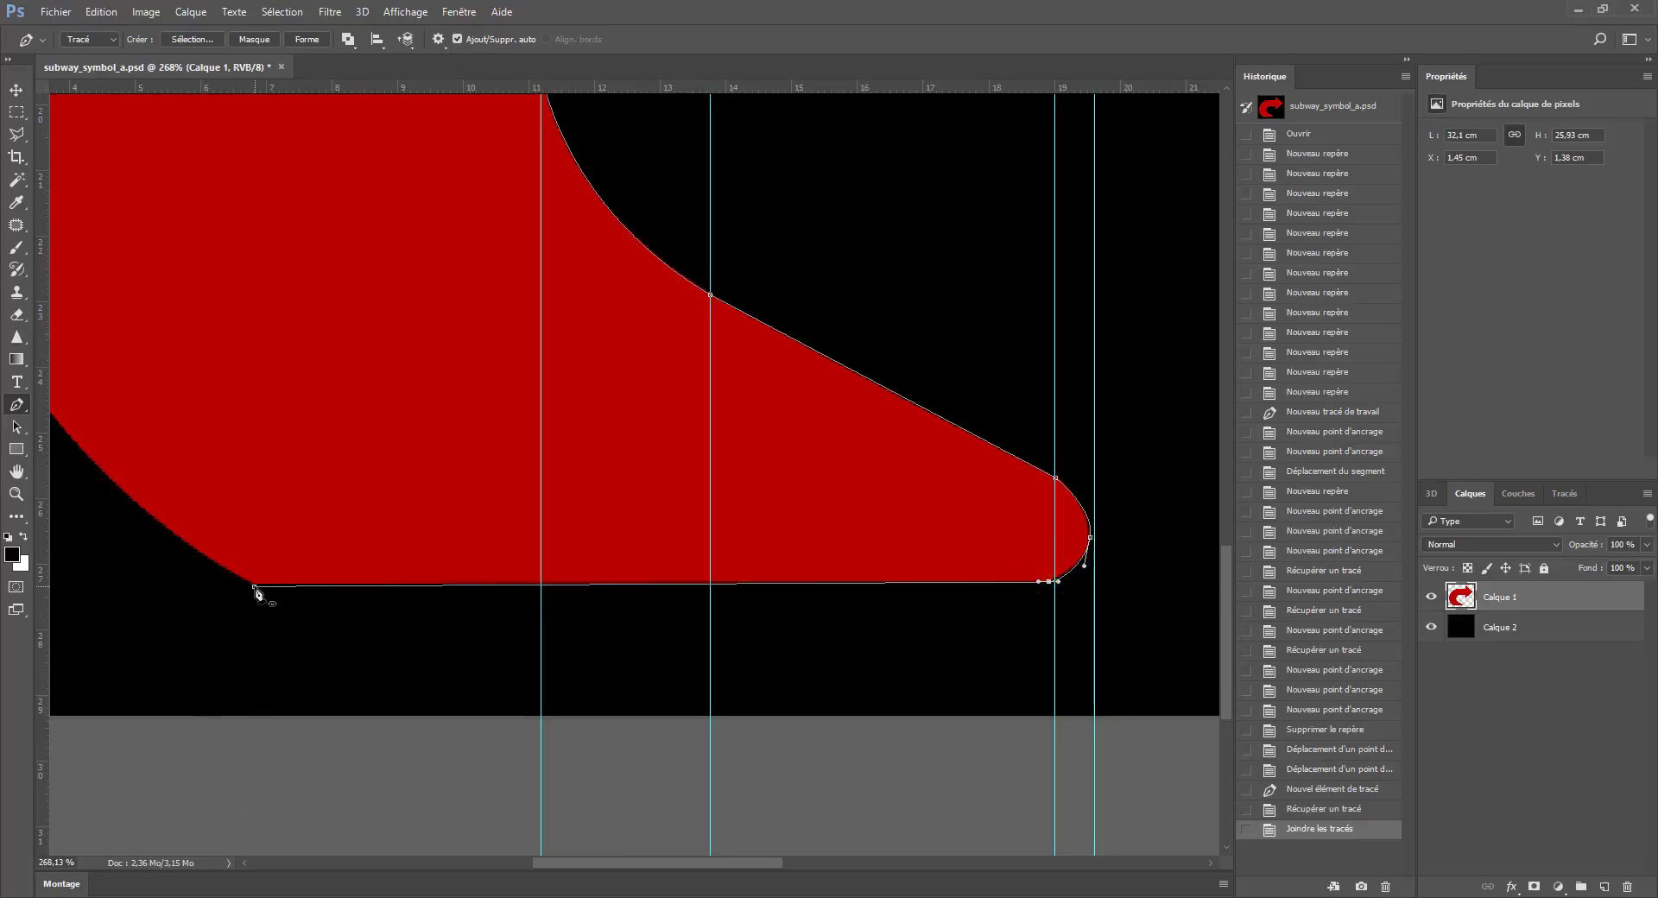
left_click_drag(254, 589, 253, 585)
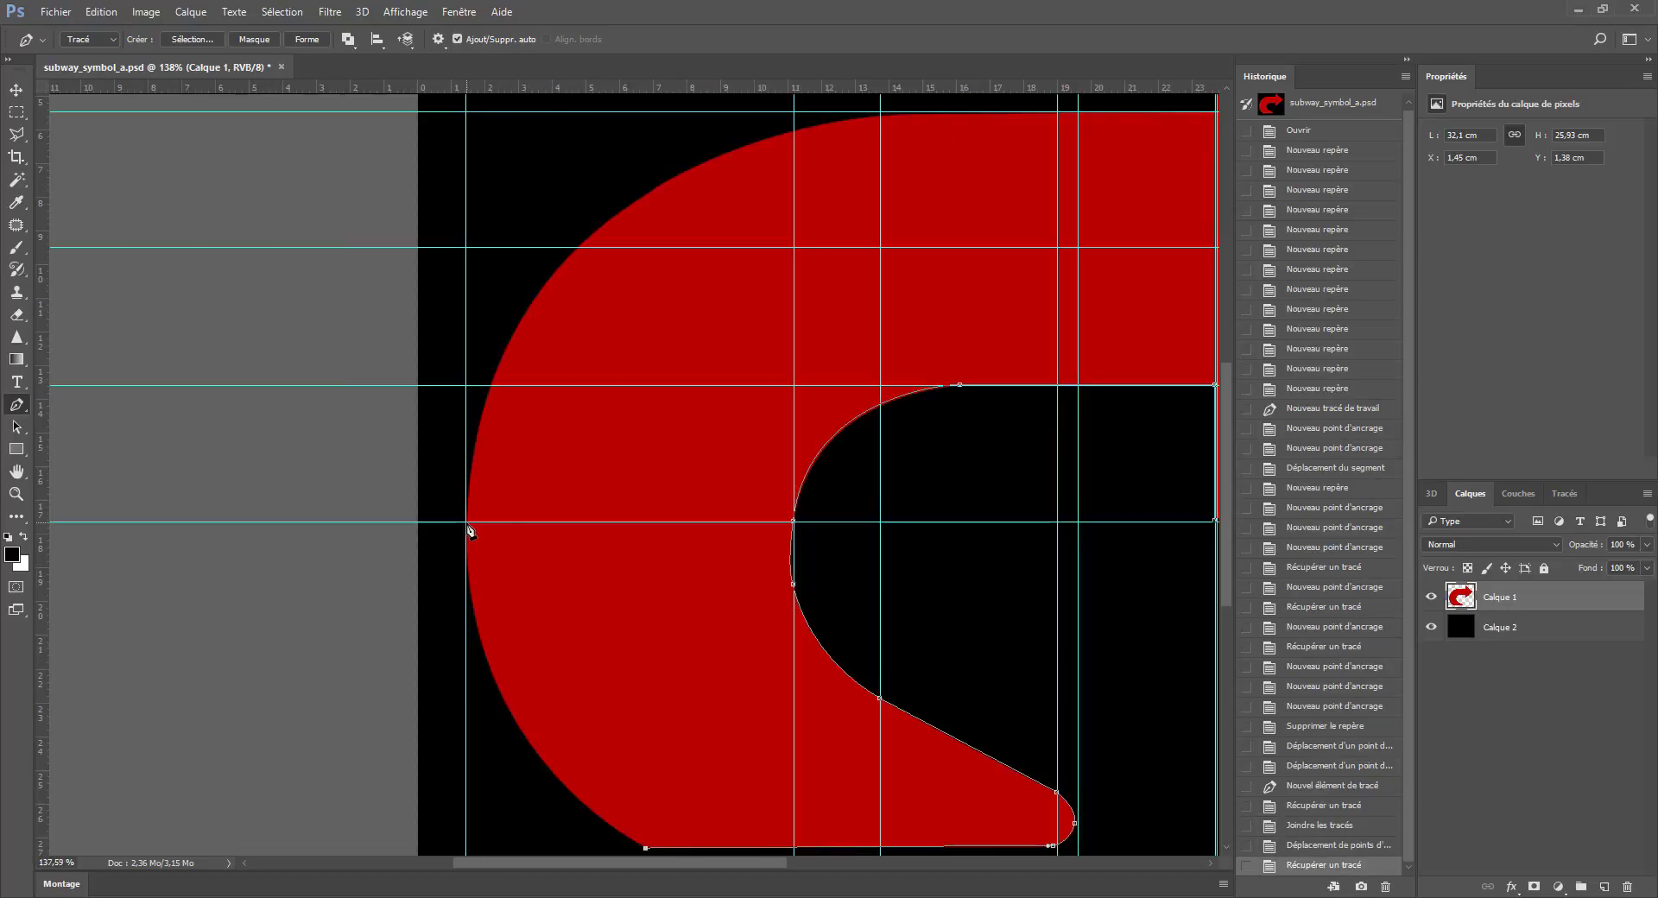
Trace the lower outer curve up to the crossing of the outermost vertical guide and the lowest horizontal guide, and remove the anchor's outgoing handle.
left_click_drag(467, 522, 481, 298)
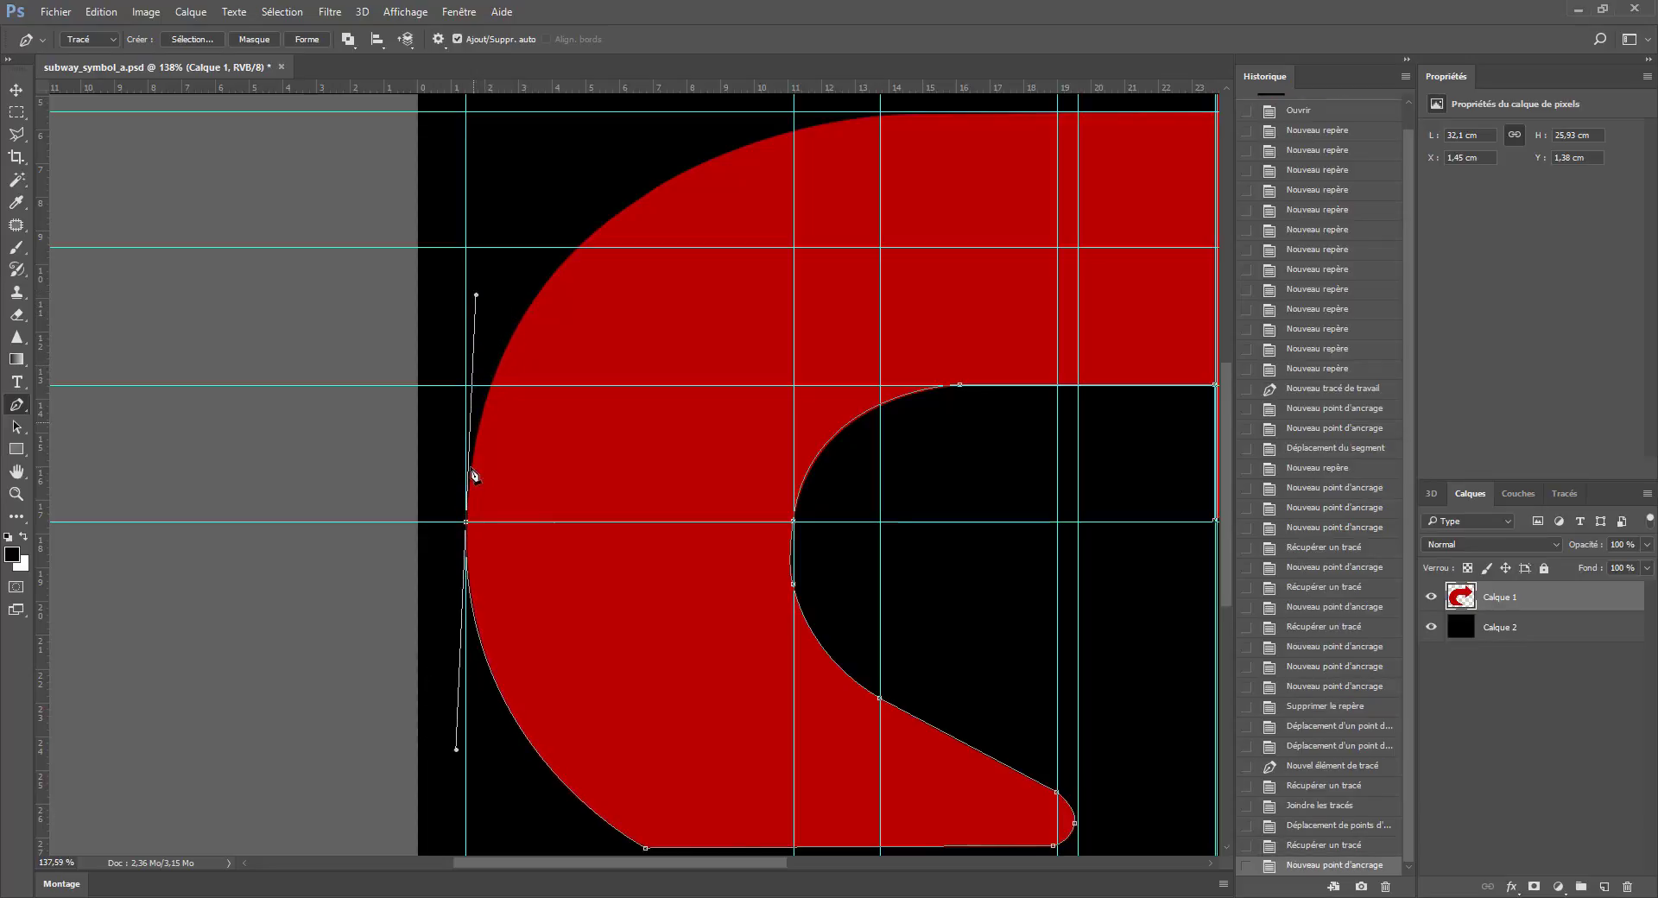
key("alt")
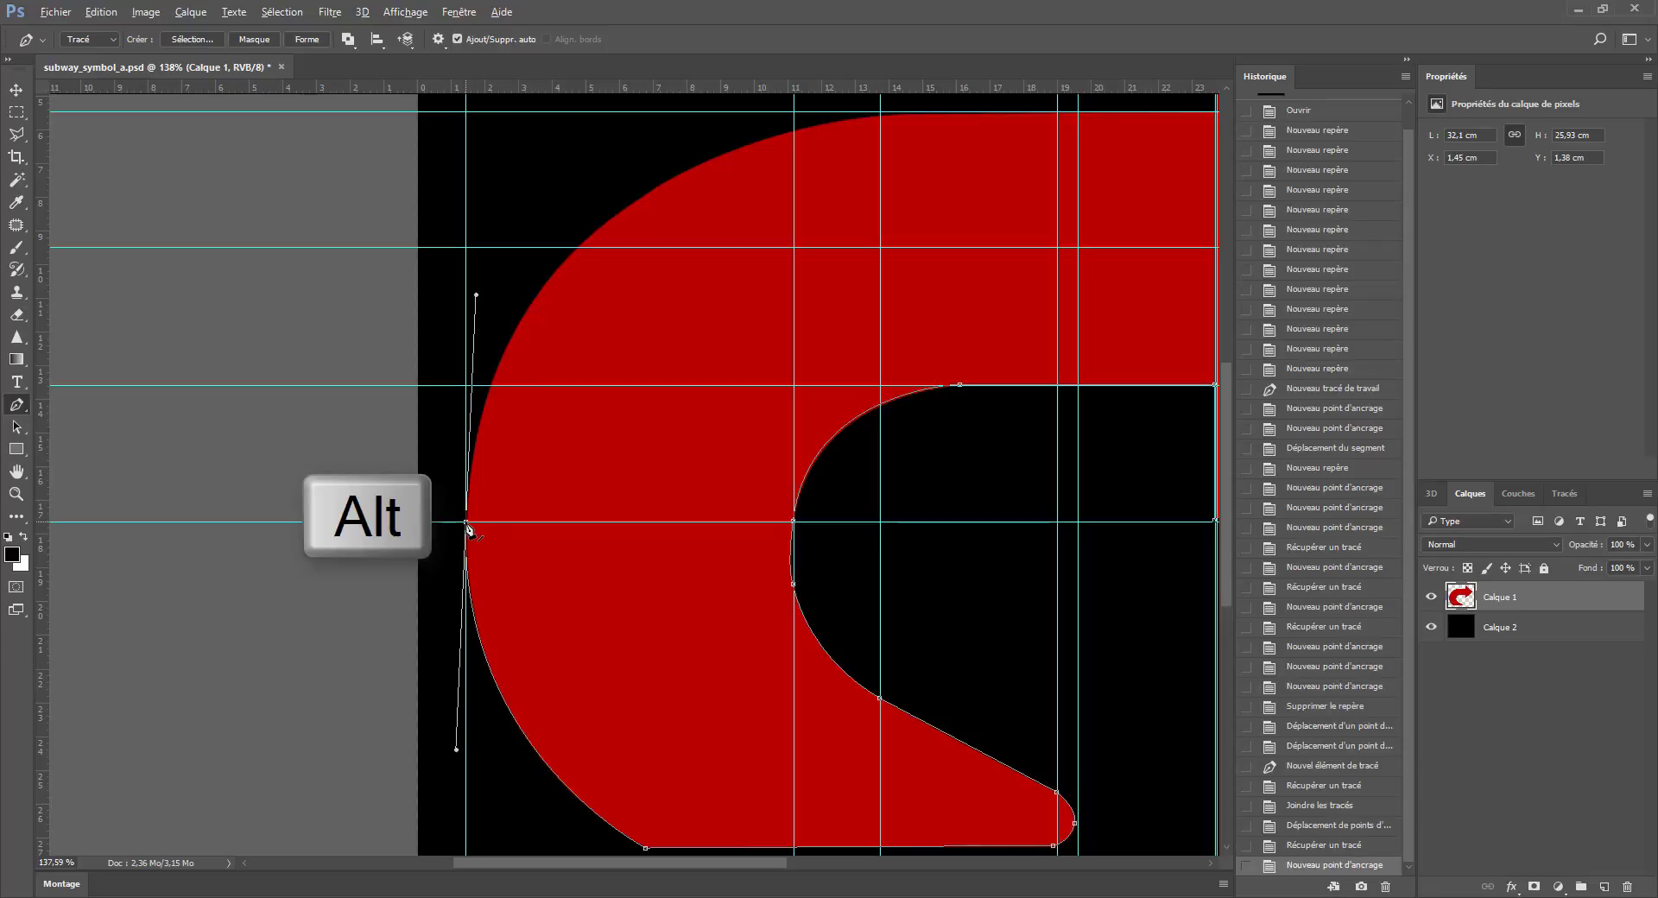
left_click(467, 523, "alt")
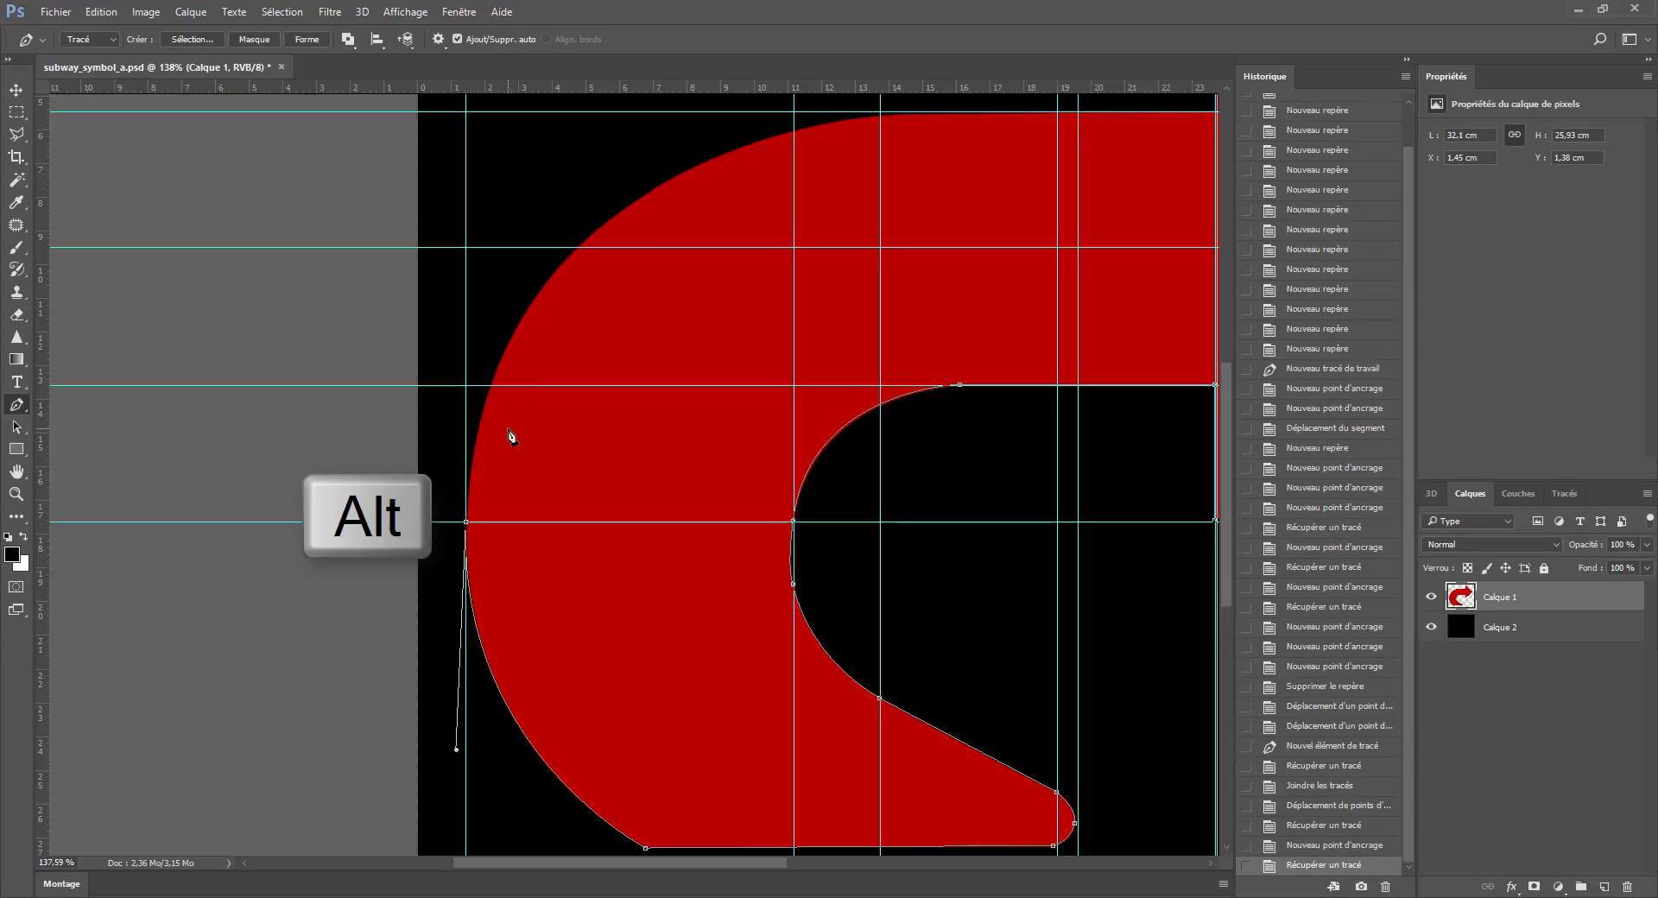
Continue up the outer curve with curved segments to the next two horizontal guides, removing each anchor's outgoing handle.
left_click_drag(492, 386, 512, 337)
left_click(491, 386, "alt")
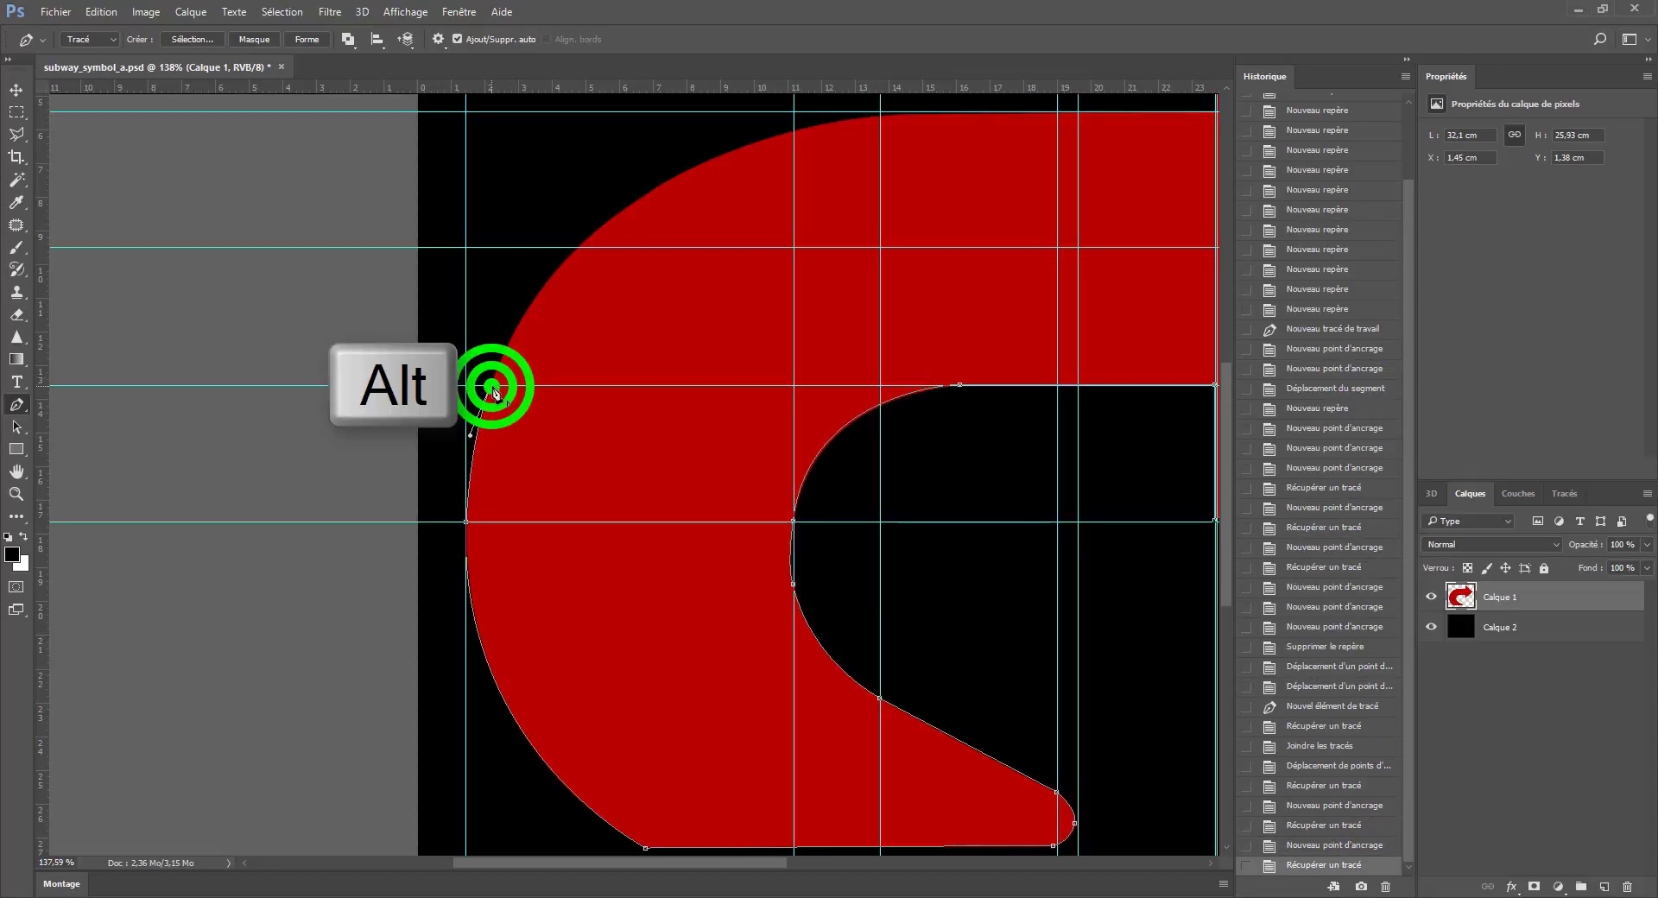
left_click_drag(578, 248, 630, 210)
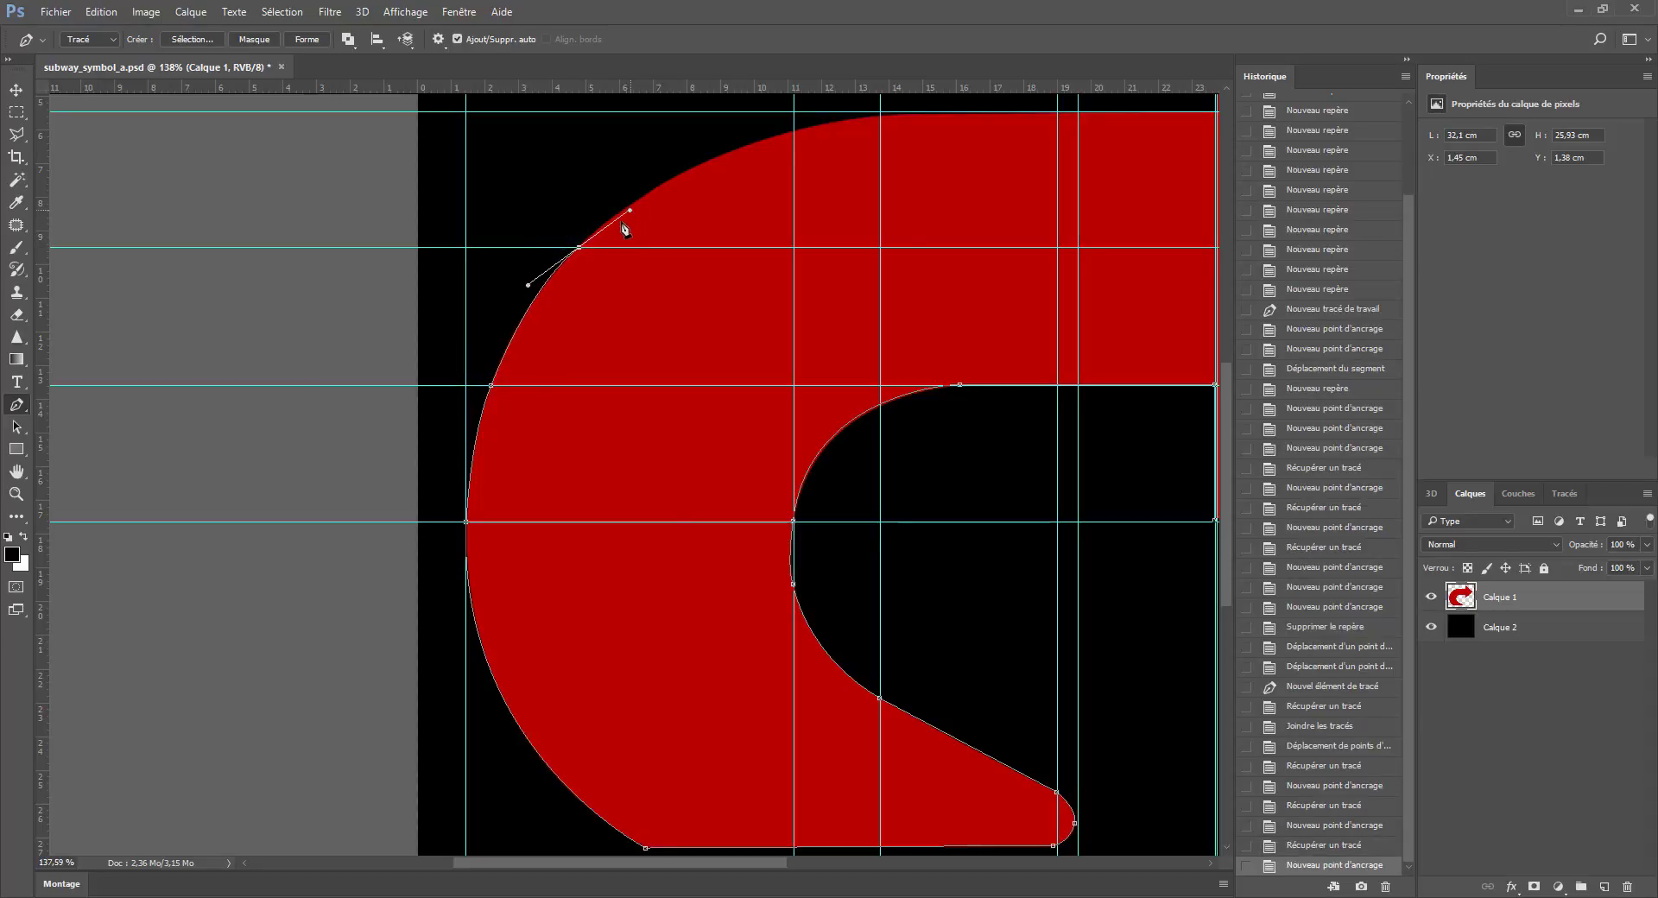
key("alt")
left_click(578, 249, "alt")
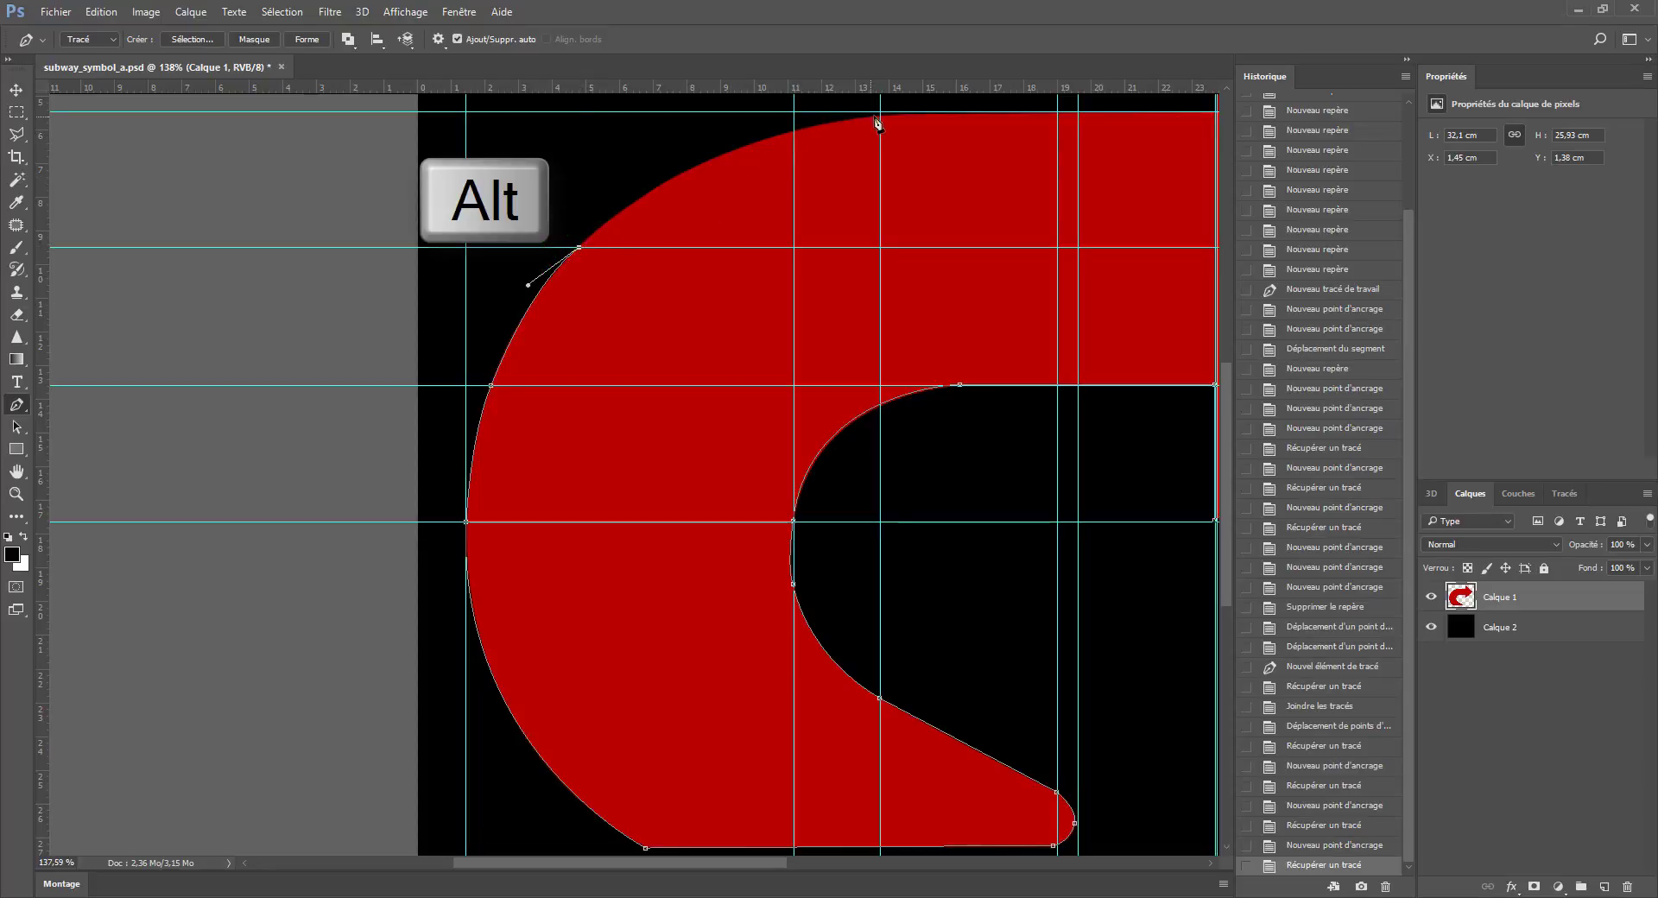
Curve the path to the arrow's top edge, remove the outgoing handle, and continue straight along the edge to the arrowhead's base.
left_click_drag(881, 111, 1090, 99)
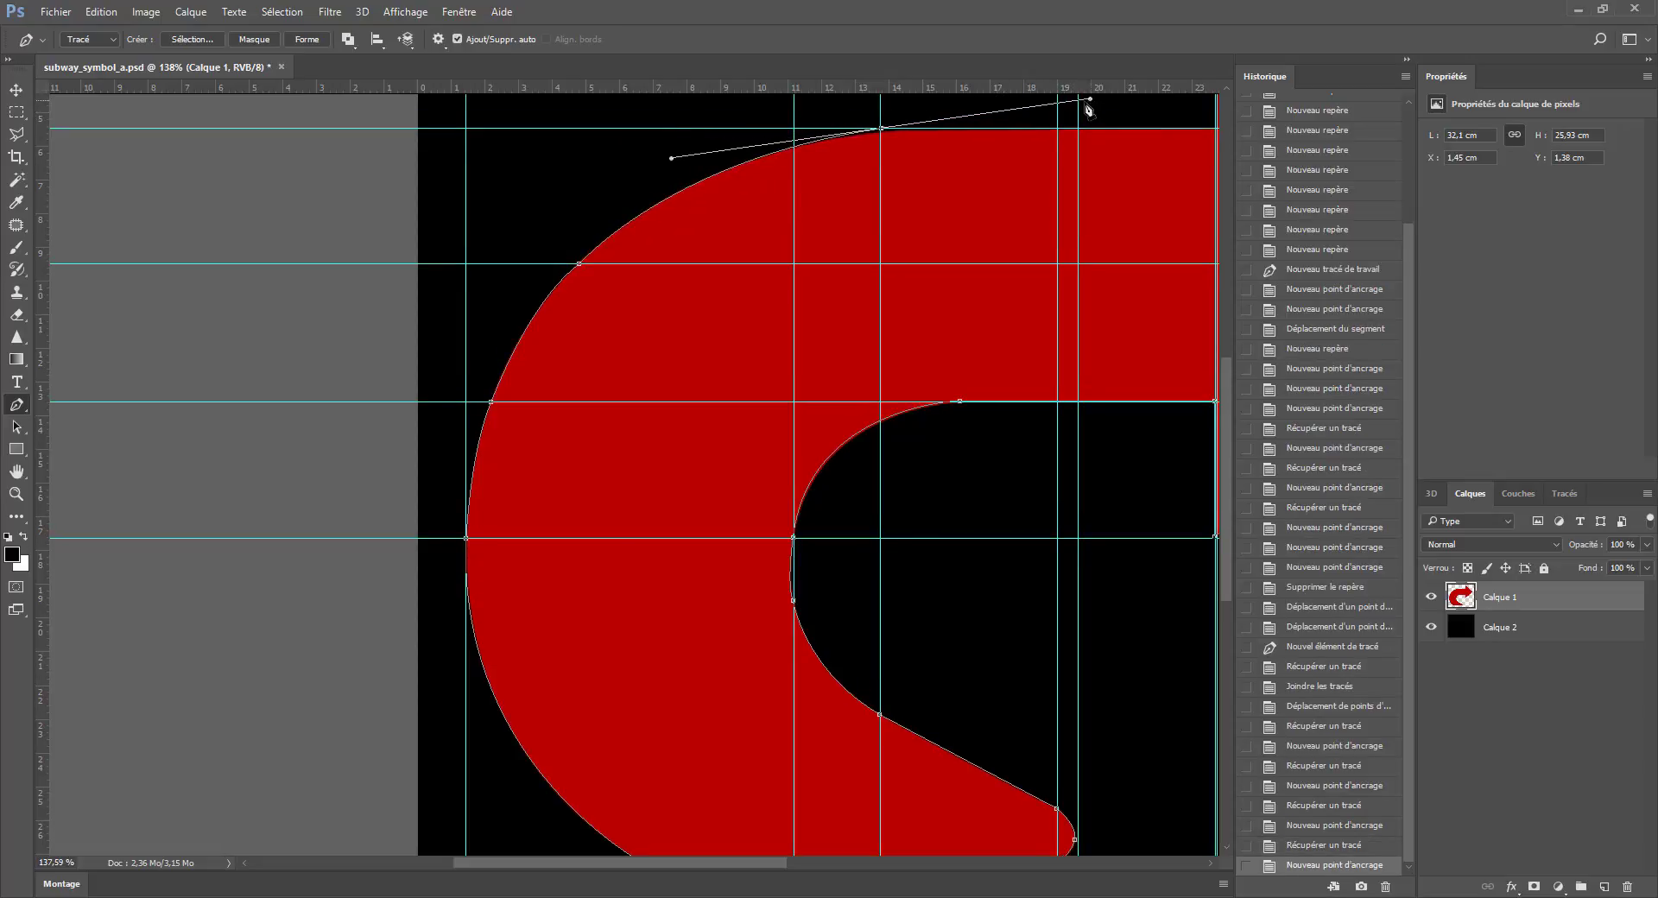
left_click(881, 128, "alt")
left_click_drag(728, 866, 814, 866)
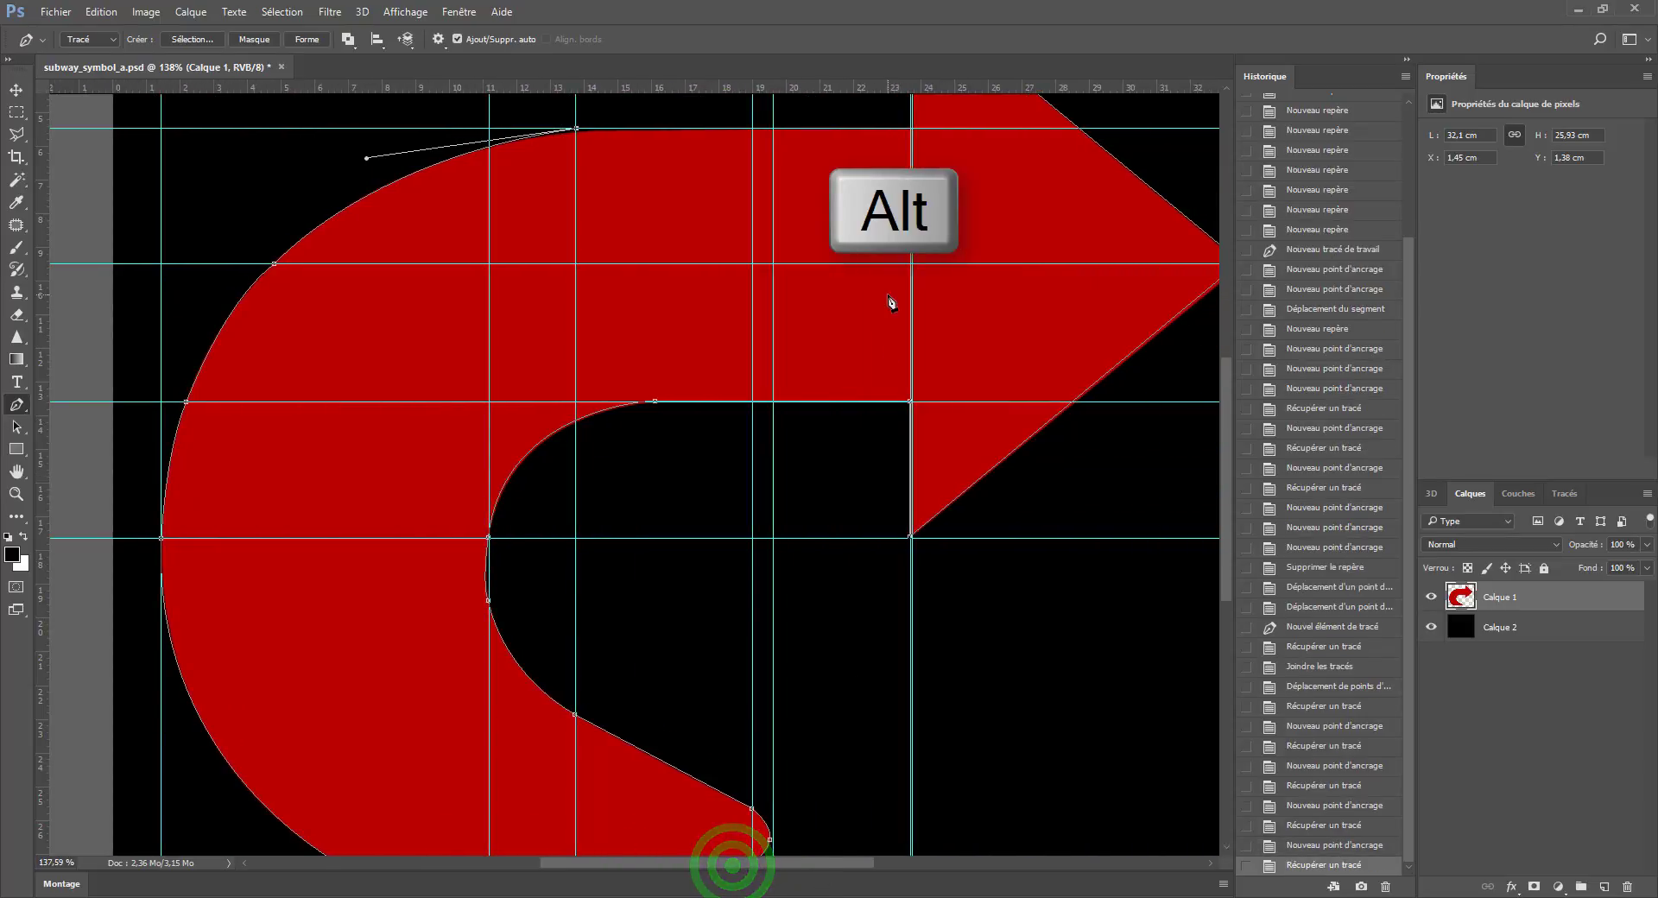
left_click(912, 128)
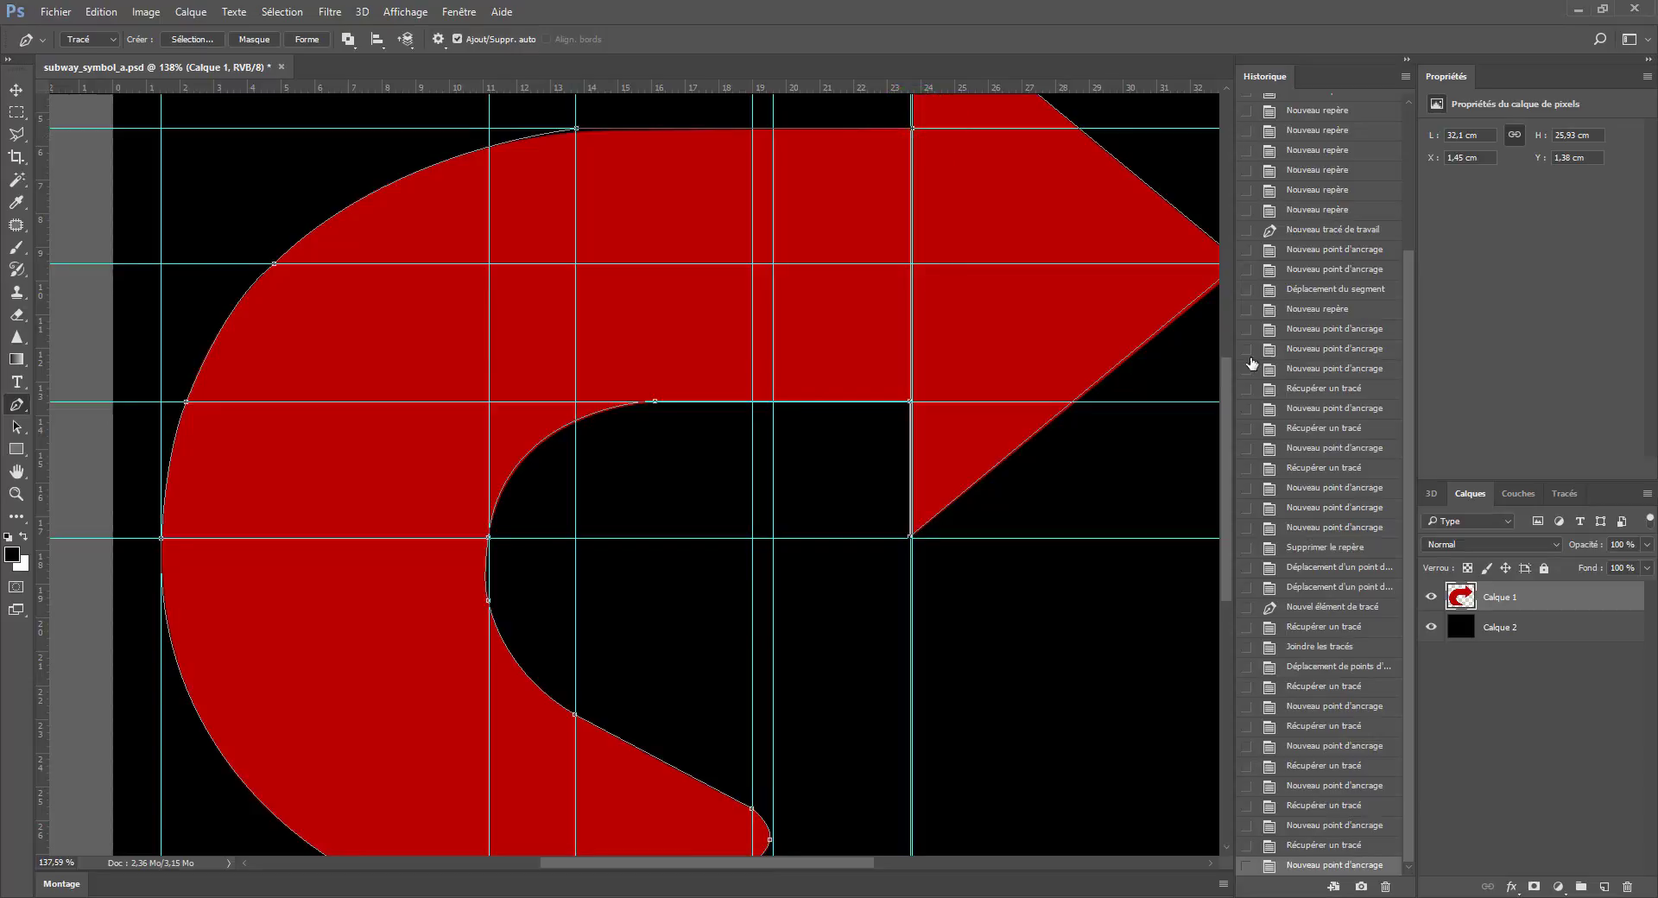
Close the path at the arrowhead's upper corner and convert it to a new anti-aliased selection with a 0-pixel feather.
left_click_drag(1228, 389, 1227, 314)
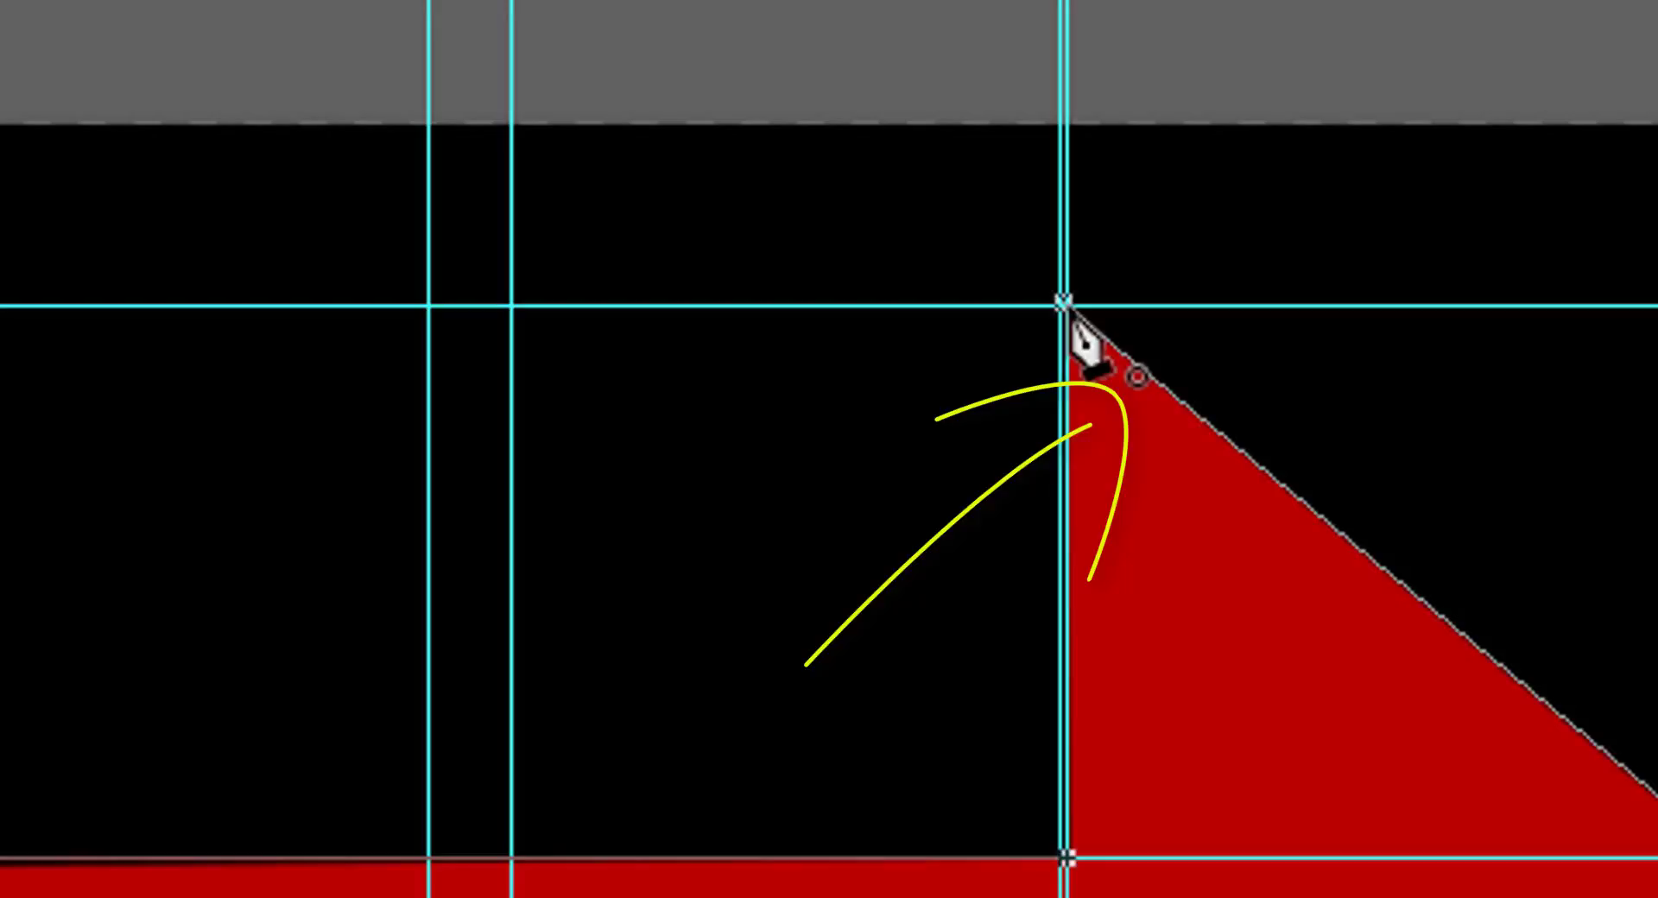
left_click(1064, 304)
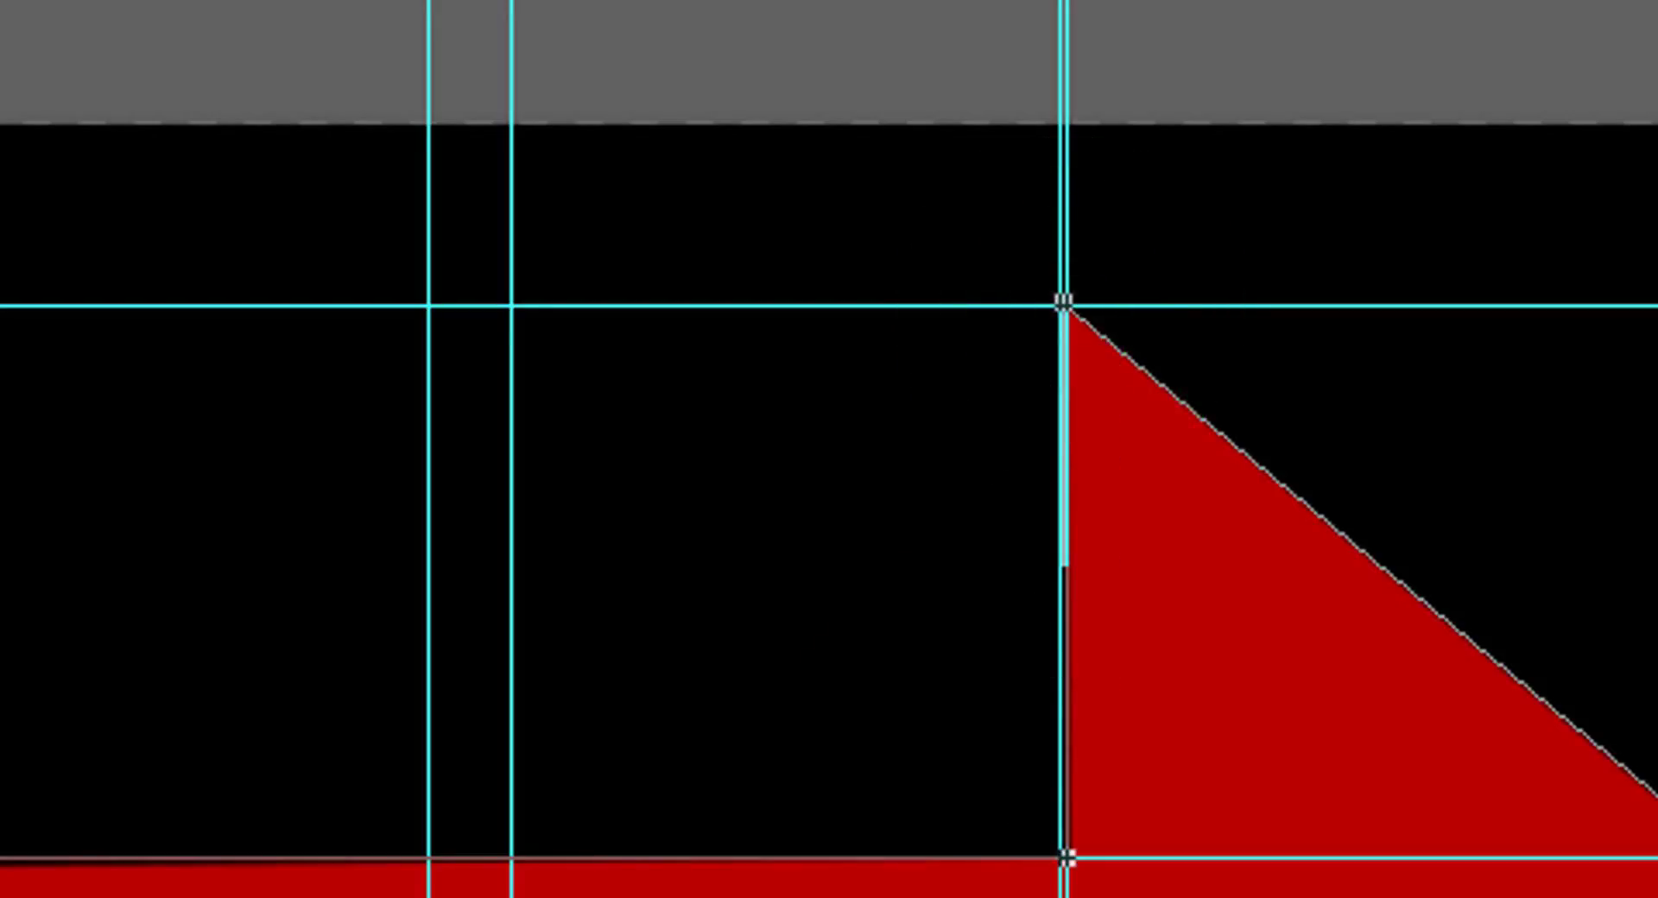
right_click(827, 754)
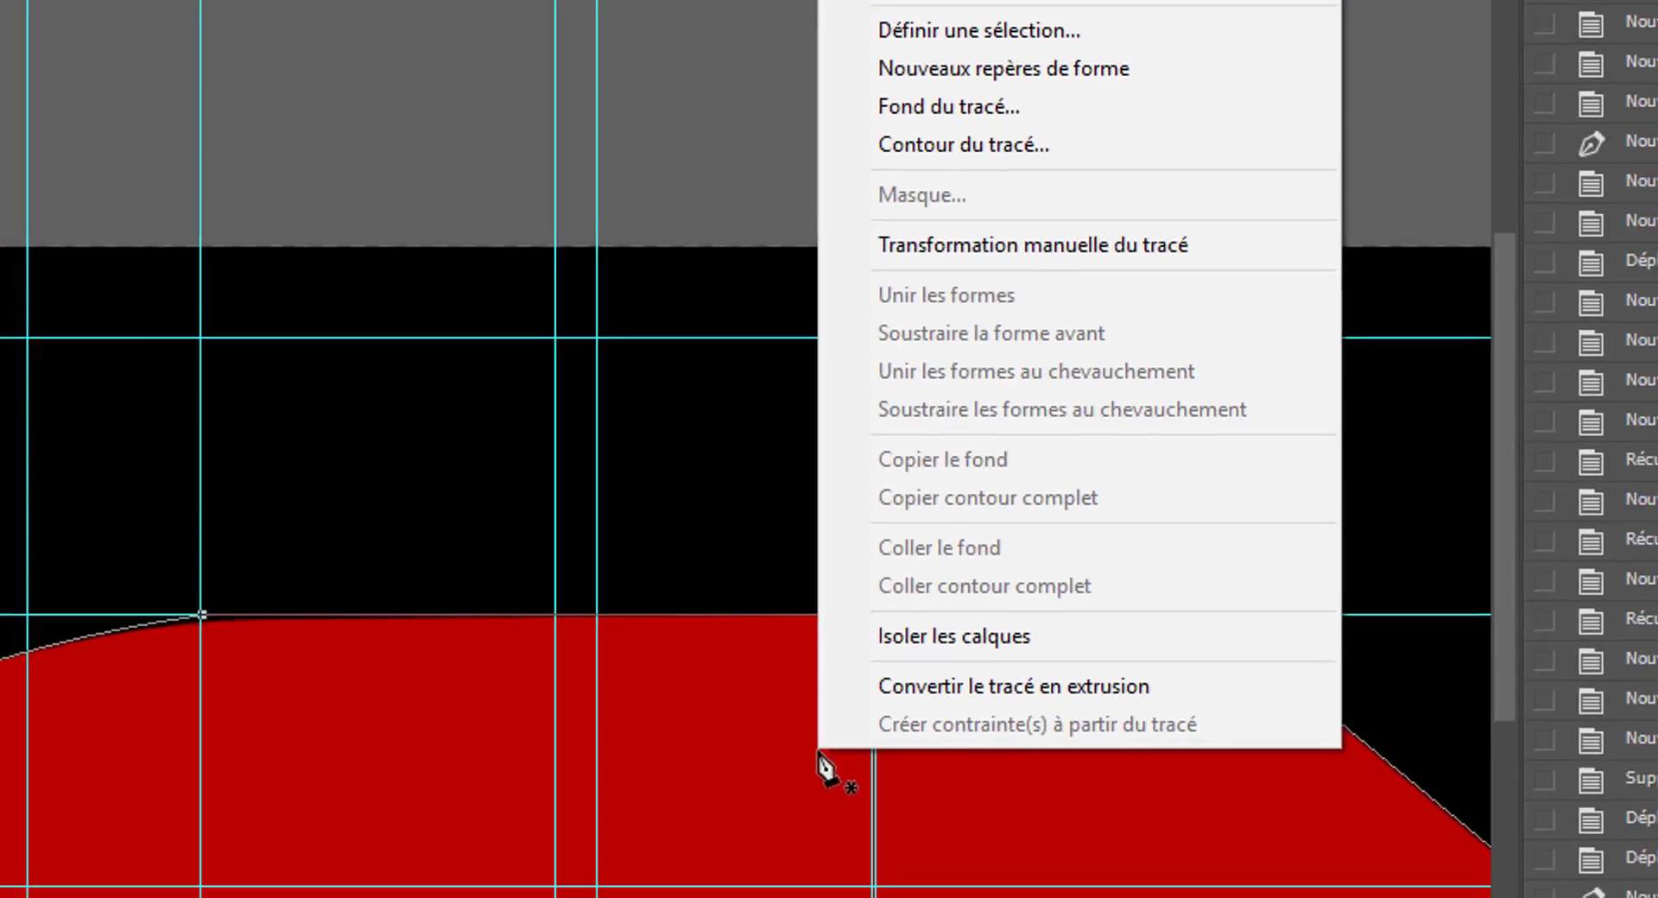
left_click(981, 30)
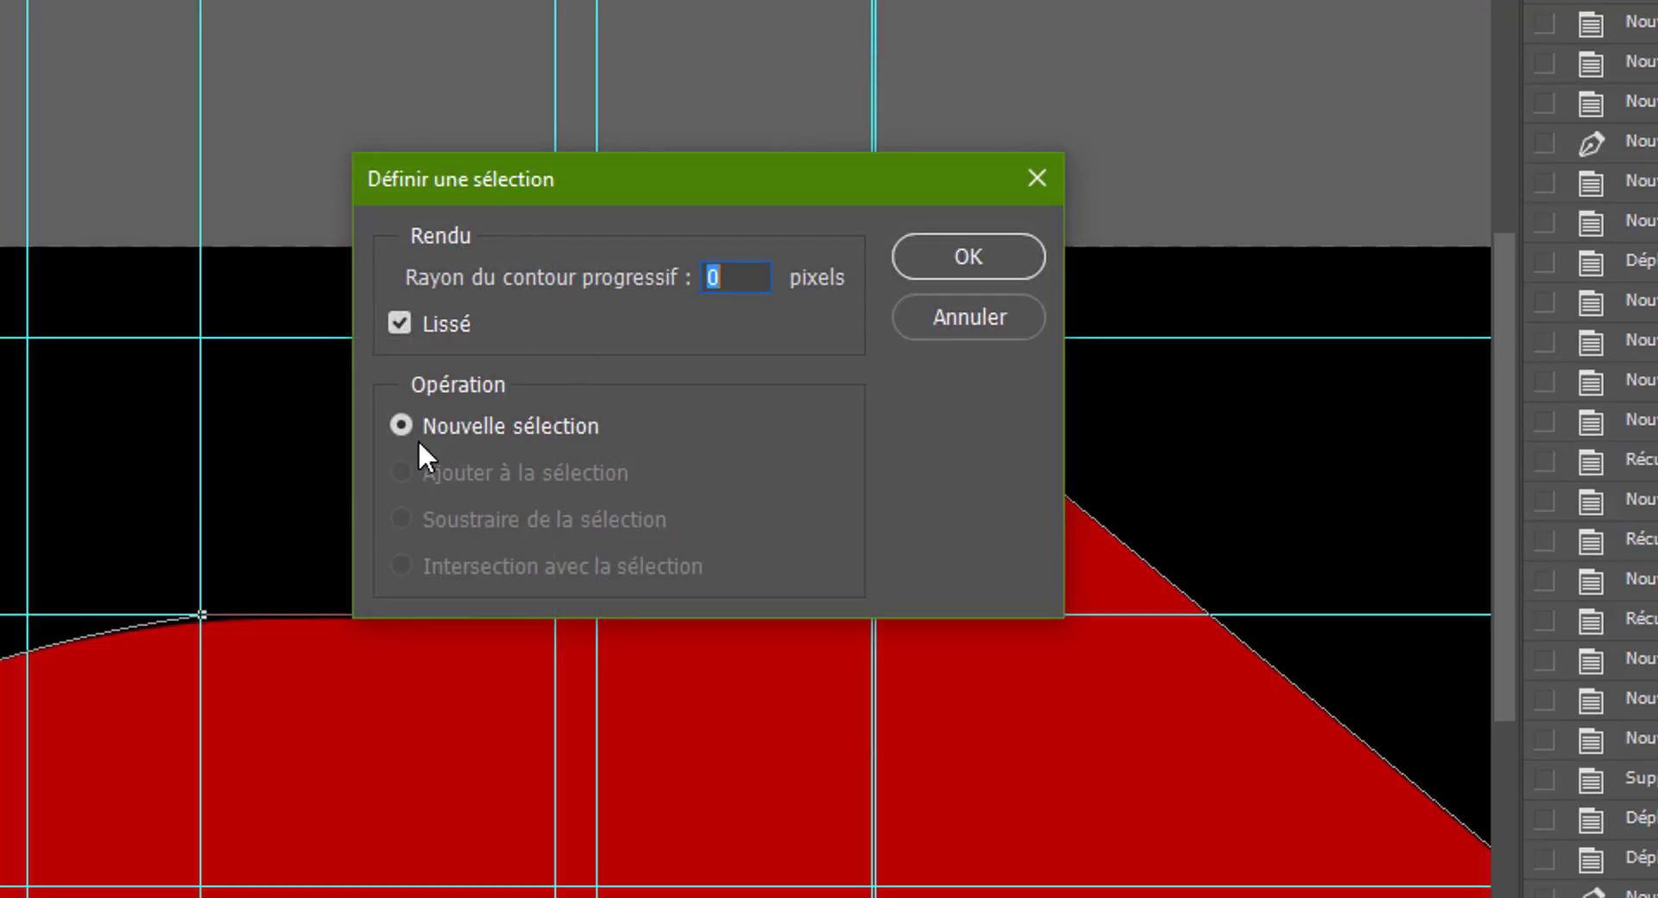
left_click(977, 250)
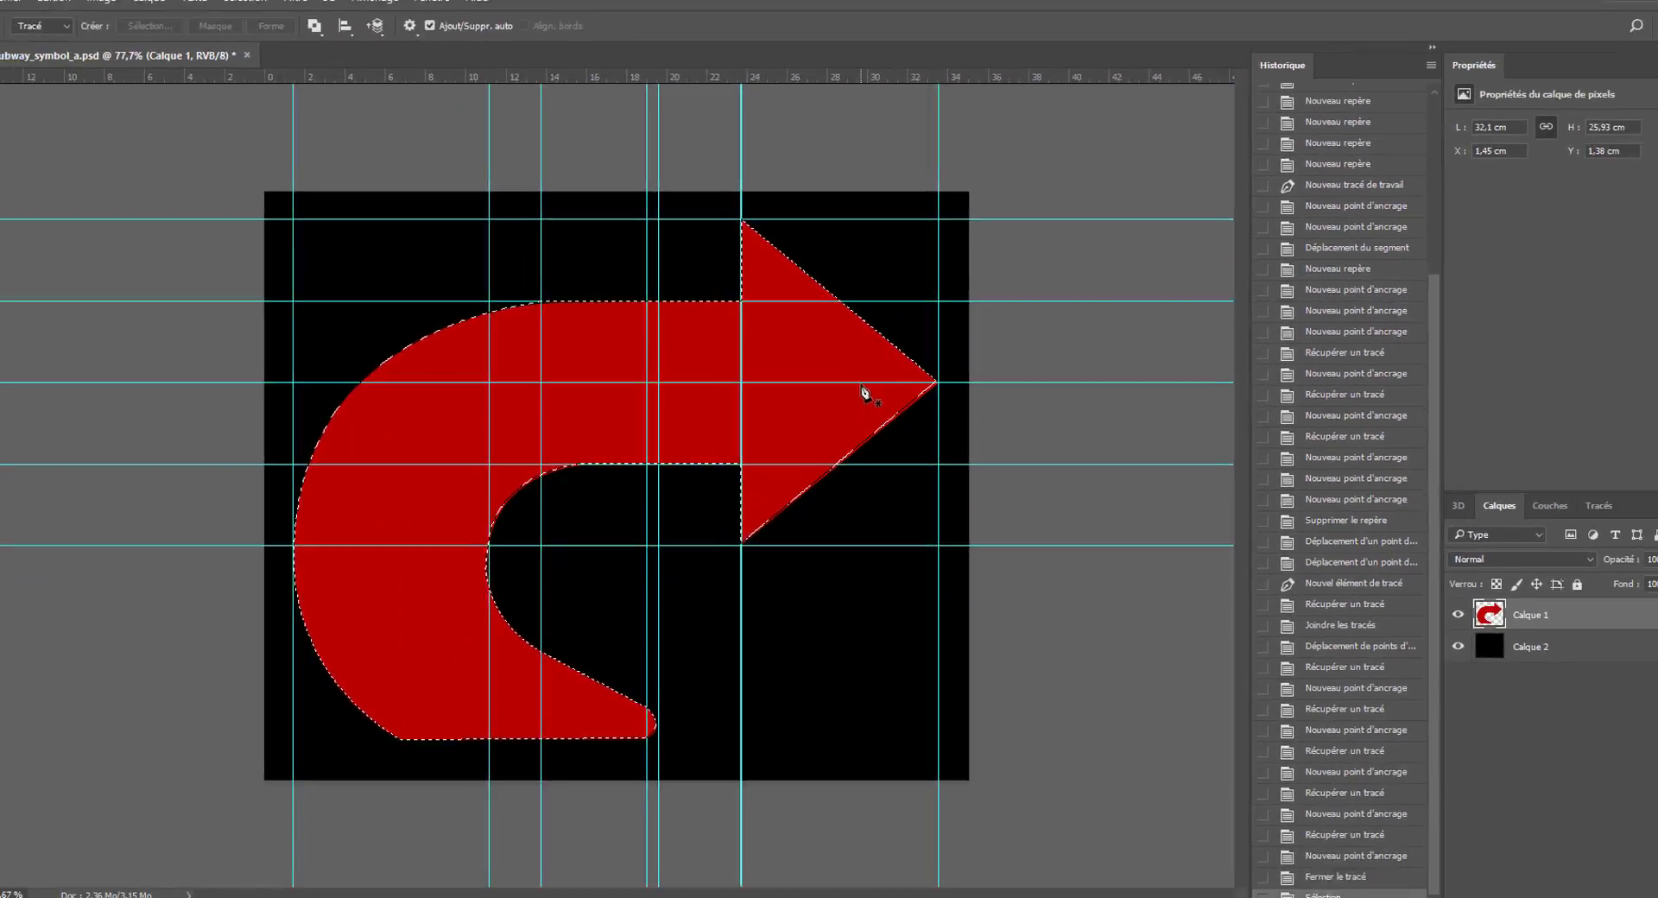
Hide the guides and the grid, keeping the selection outline displayed.
key("ctrl+h")
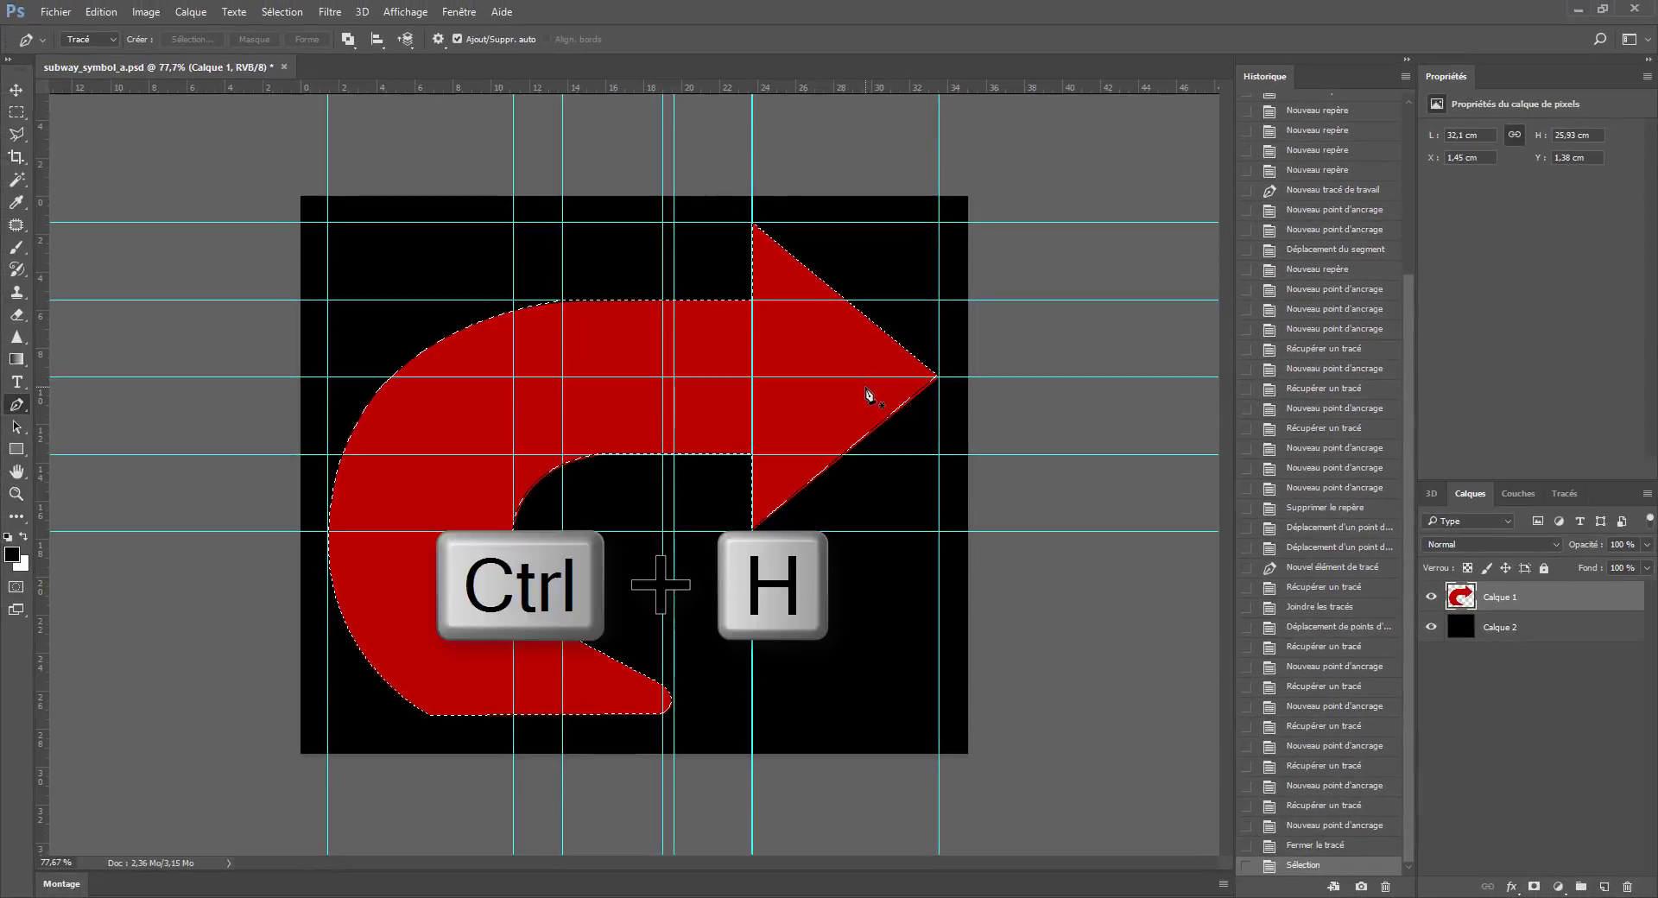
key("ctrl+h")
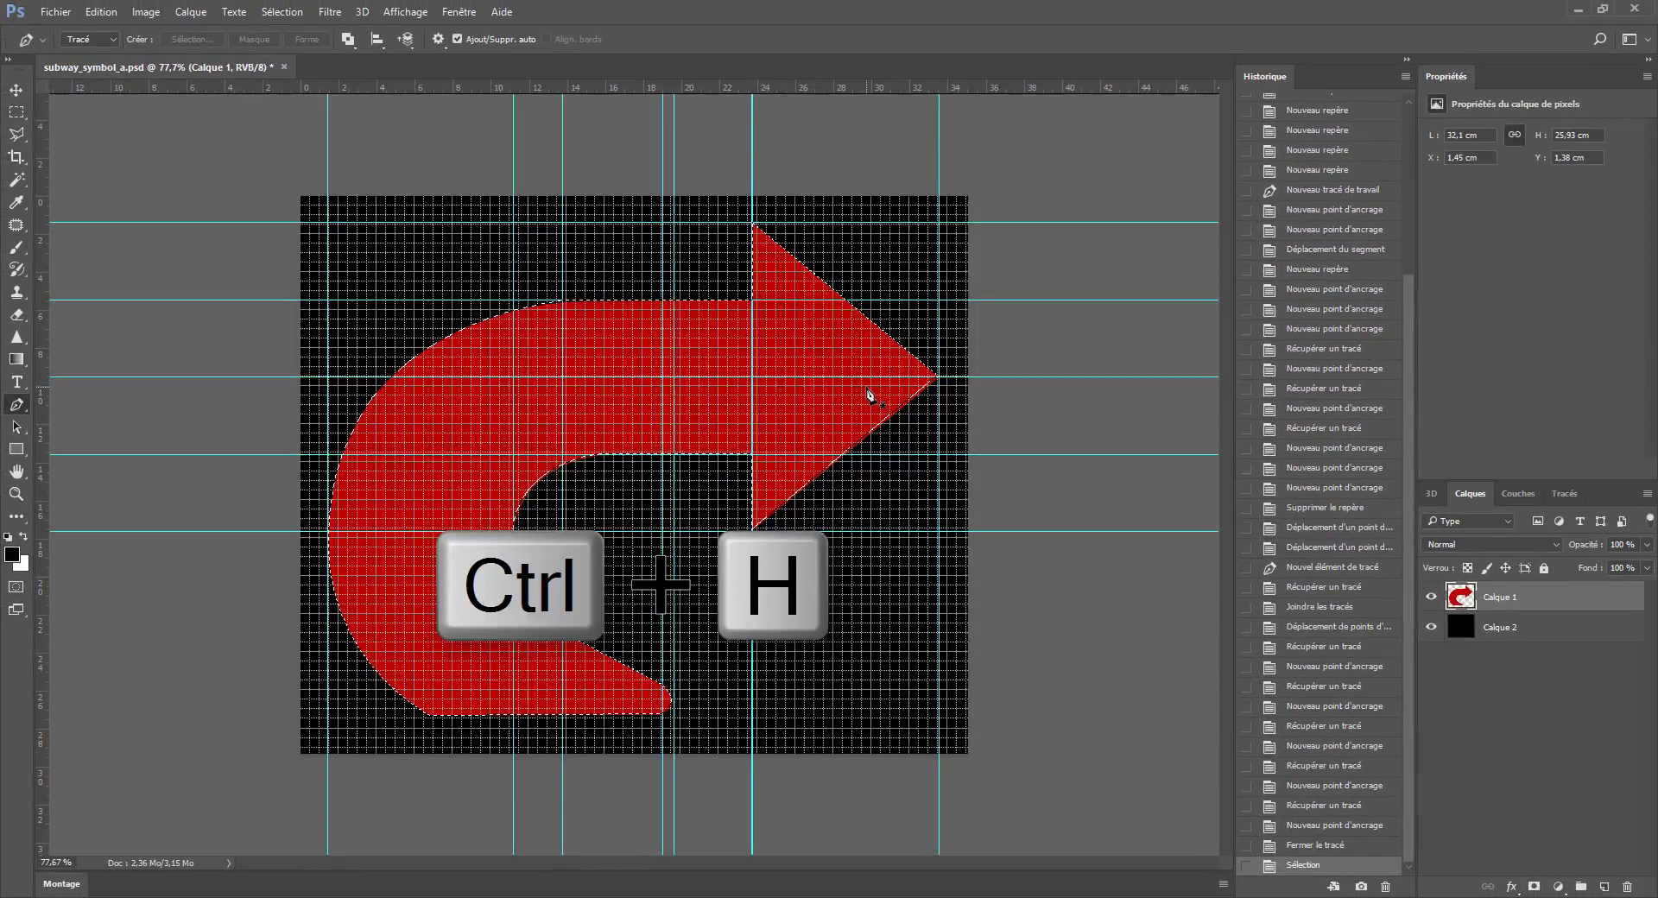
key("ctrl+h")
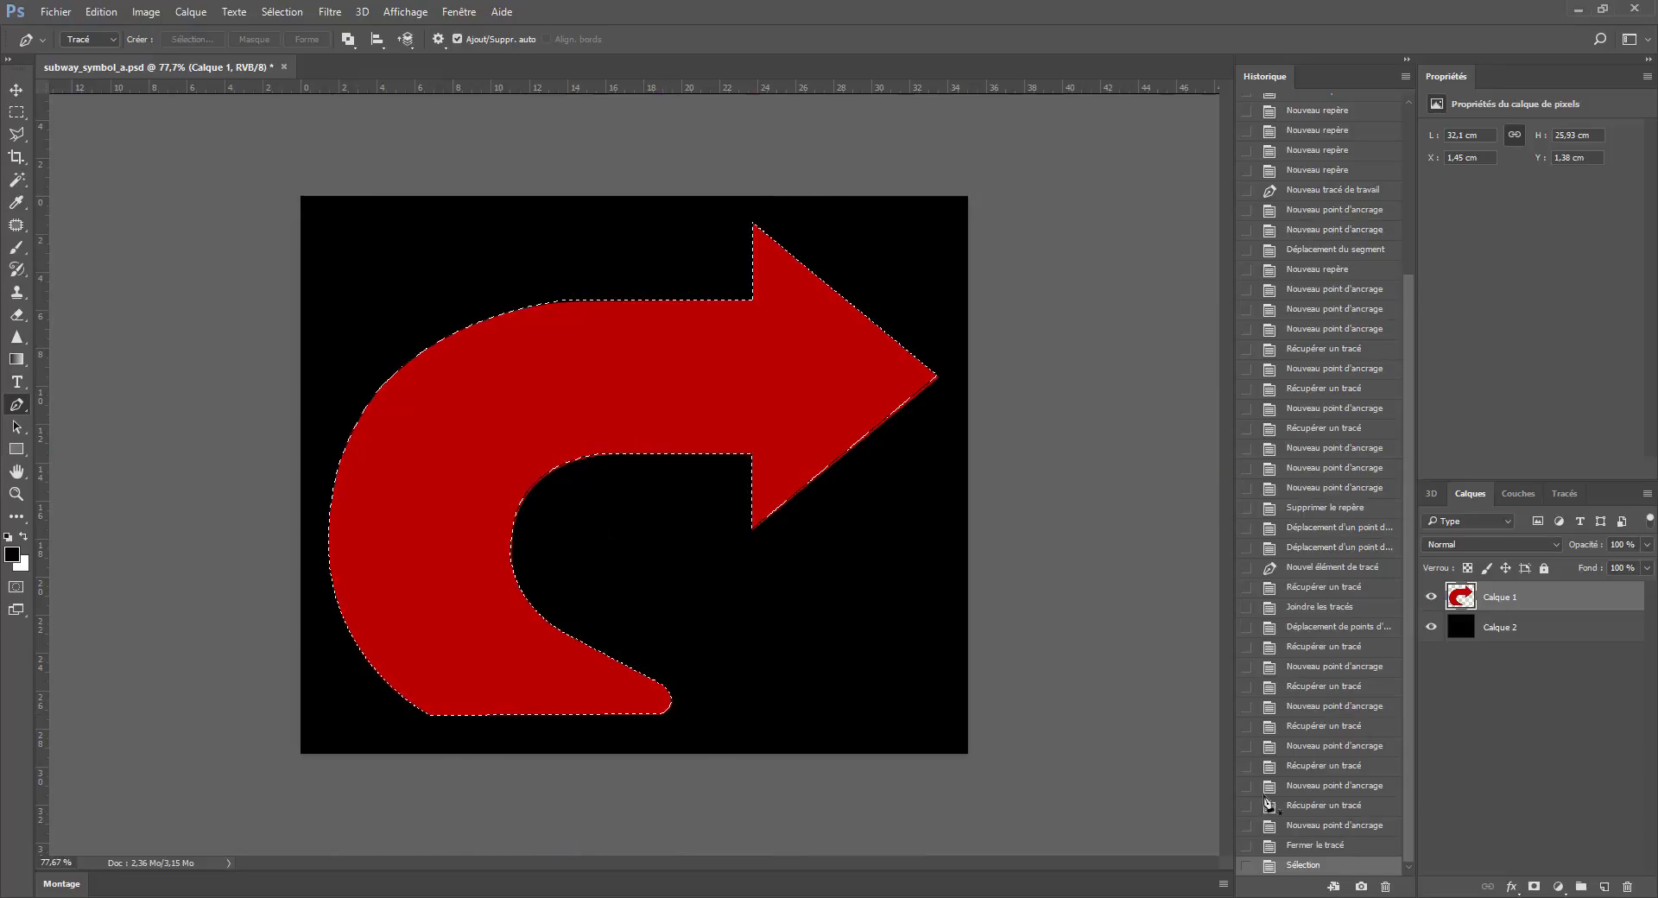
Create a new layer above Calque 1 and hide Calque 1.
left_click(1604, 887)
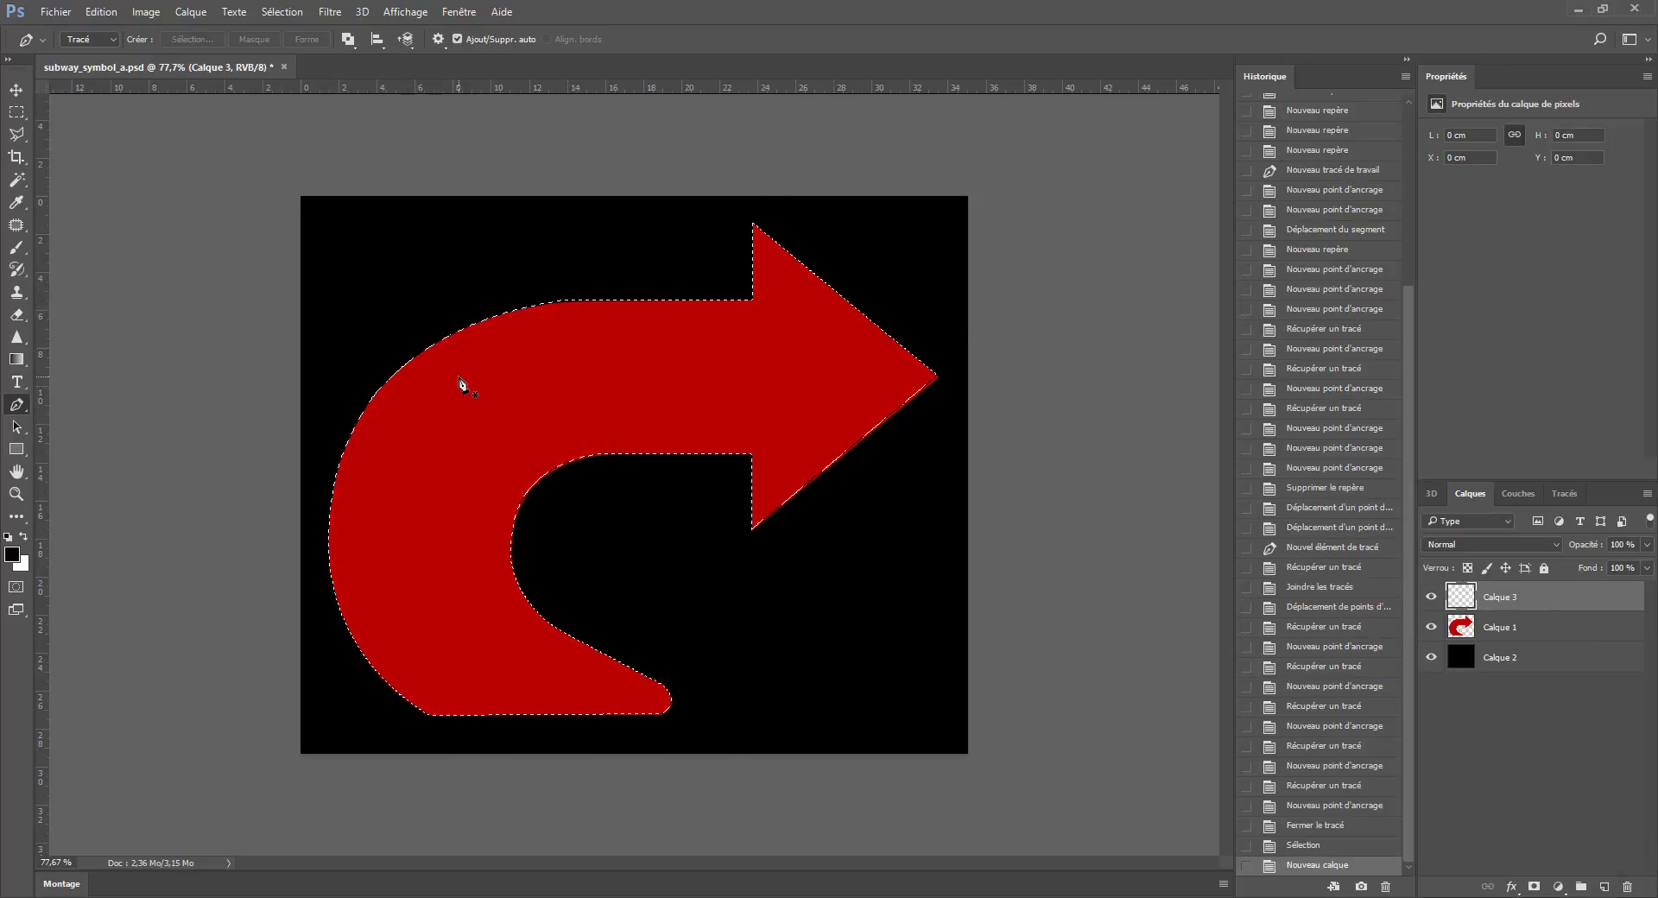
left_click(1432, 628)
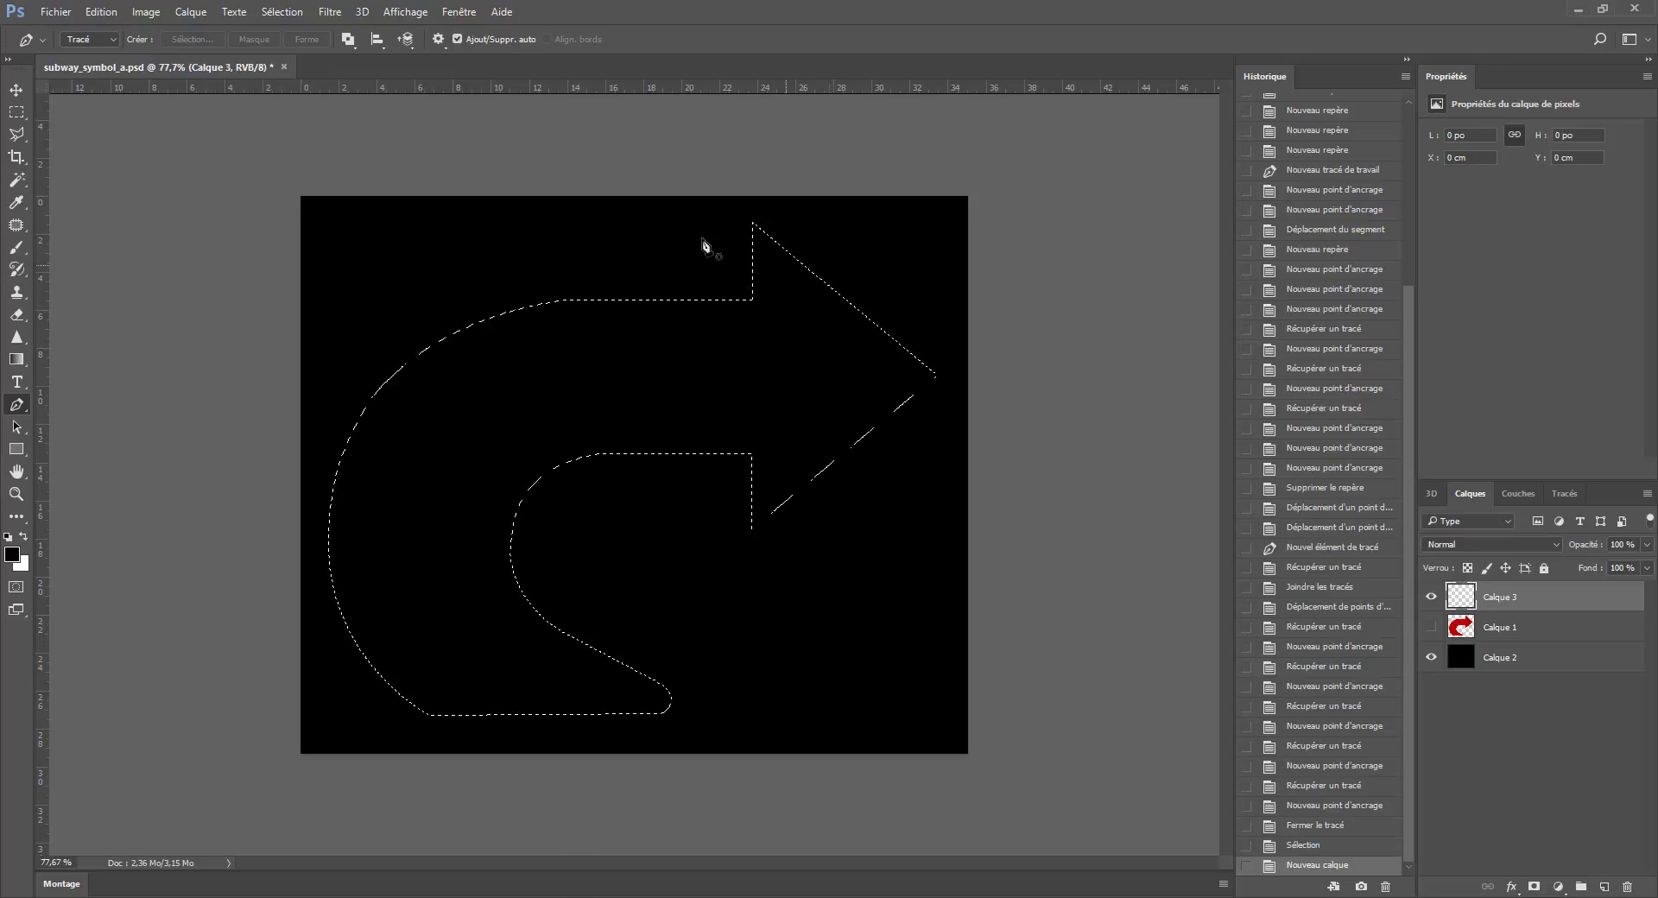
Fill the arrow selection on Calque 3 with lime green b0f016 in Normal mode at 100% opacity, and deselect it.
left_click(98, 18)
left_click(128, 275)
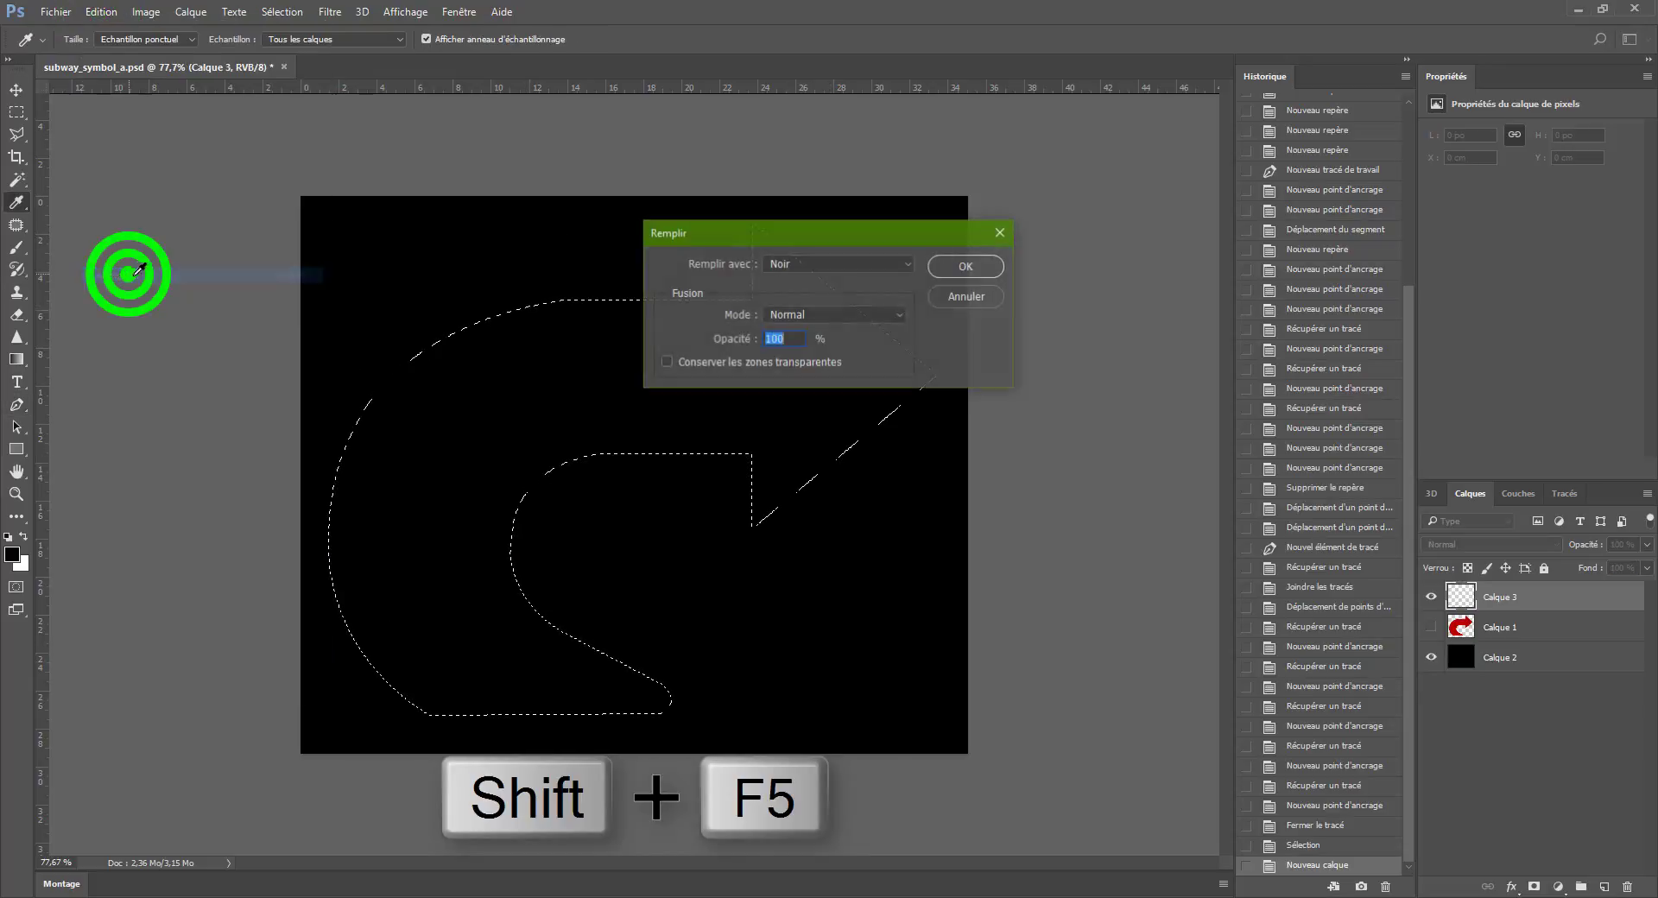
left_click(805, 263)
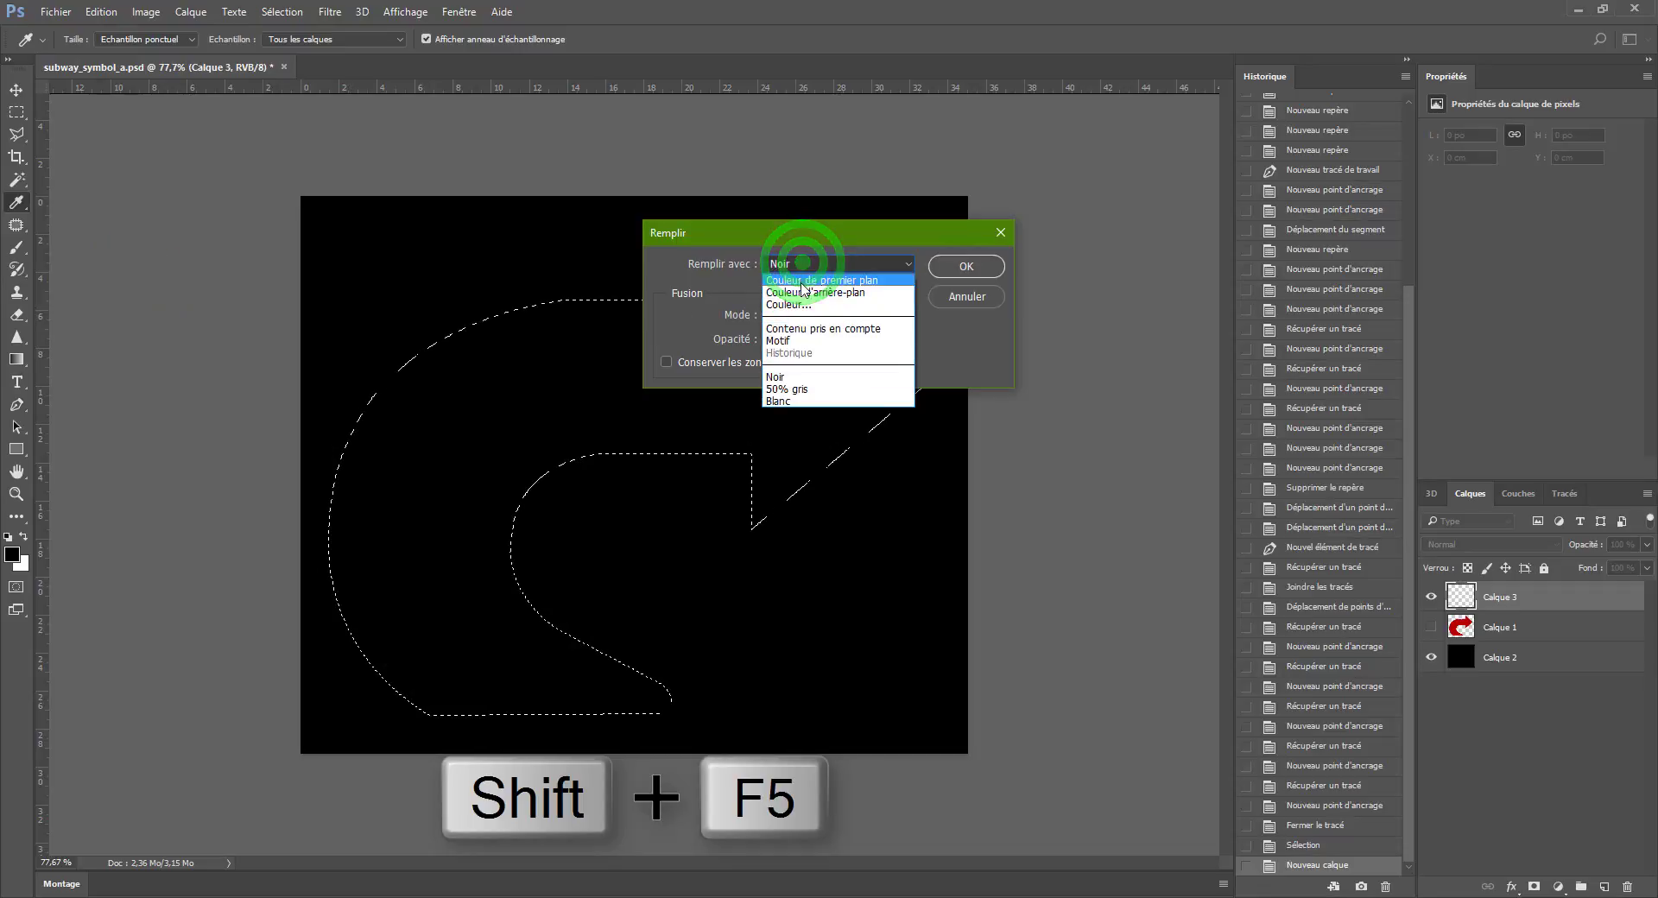
left_click(802, 305)
left_click(247, 241)
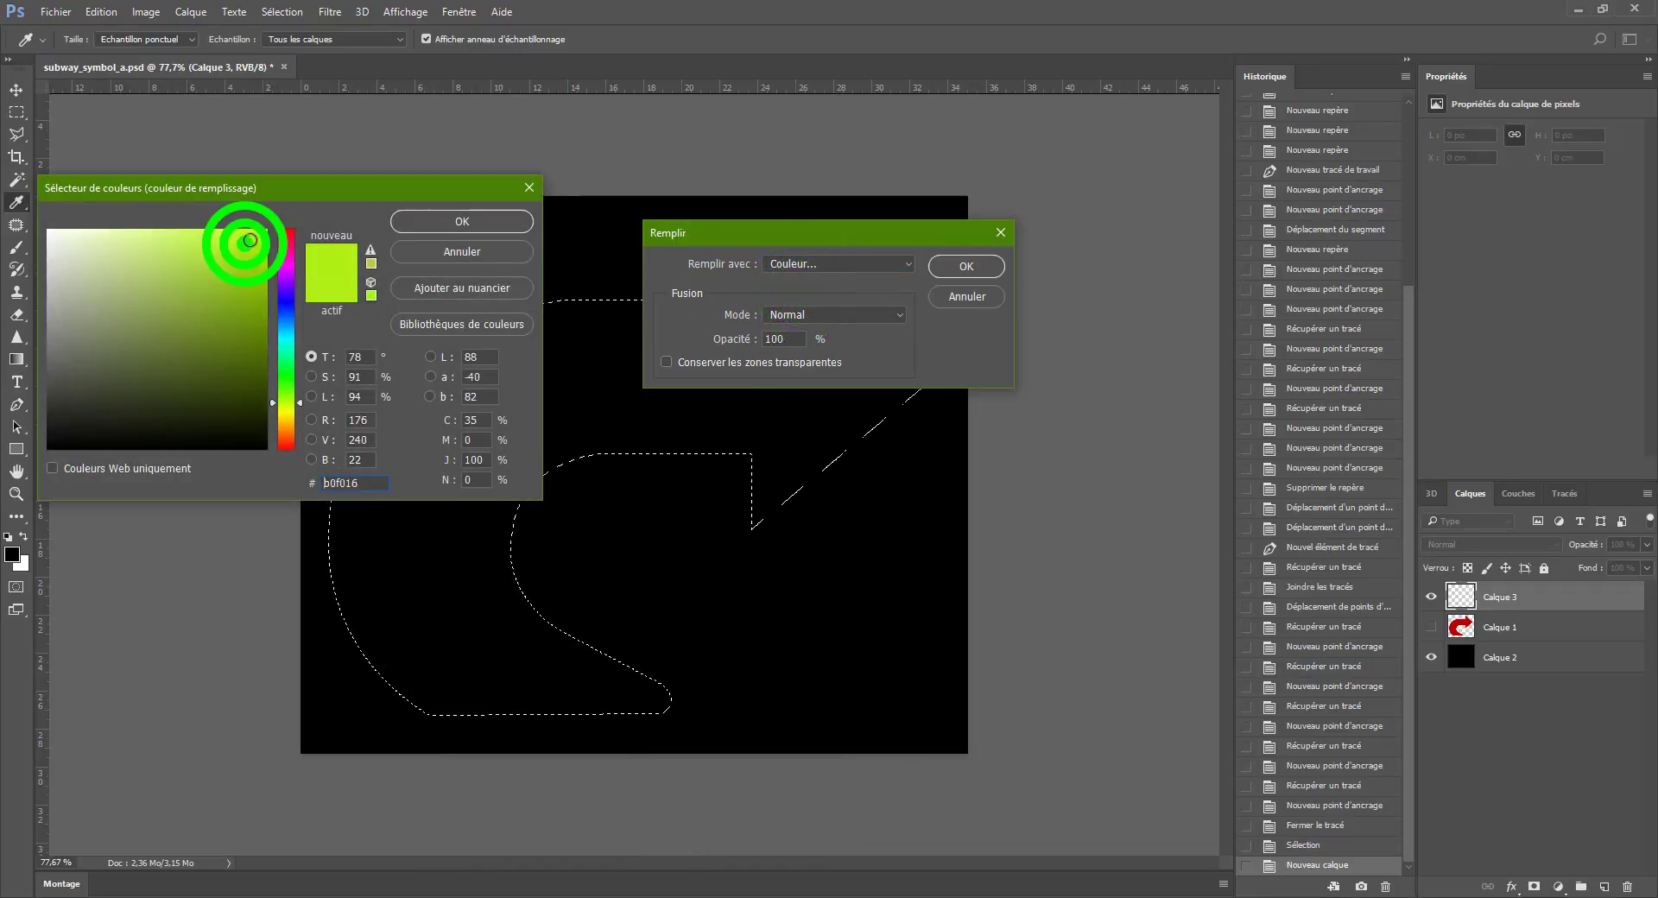
left_click(464, 222)
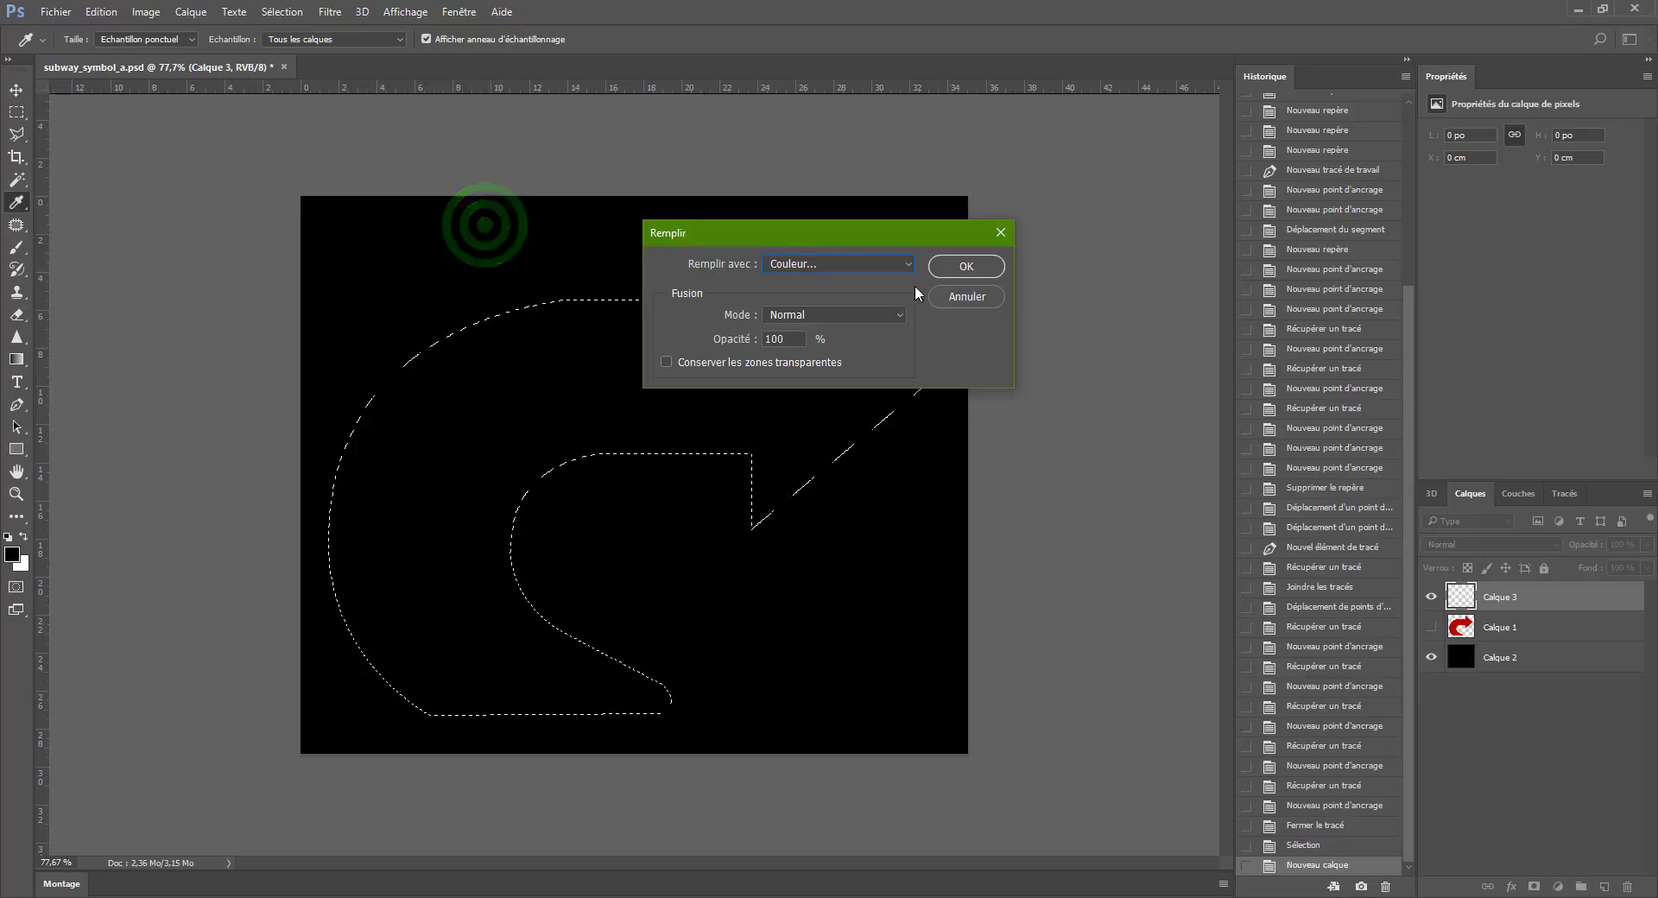
left_click(948, 267)
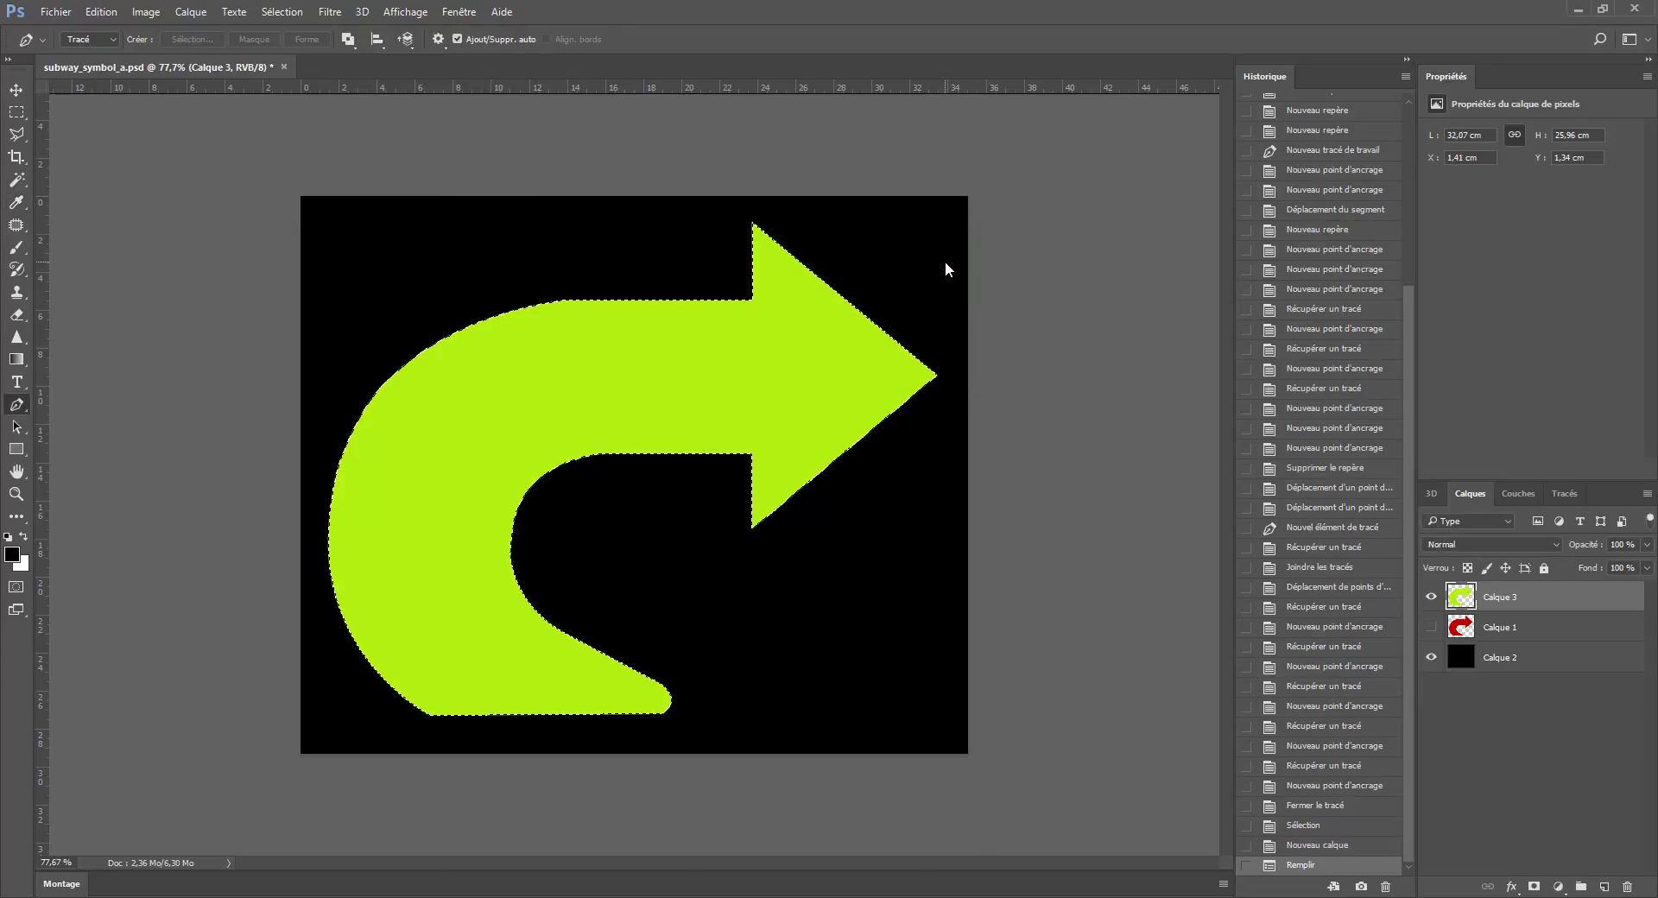
key("ctrl+d")
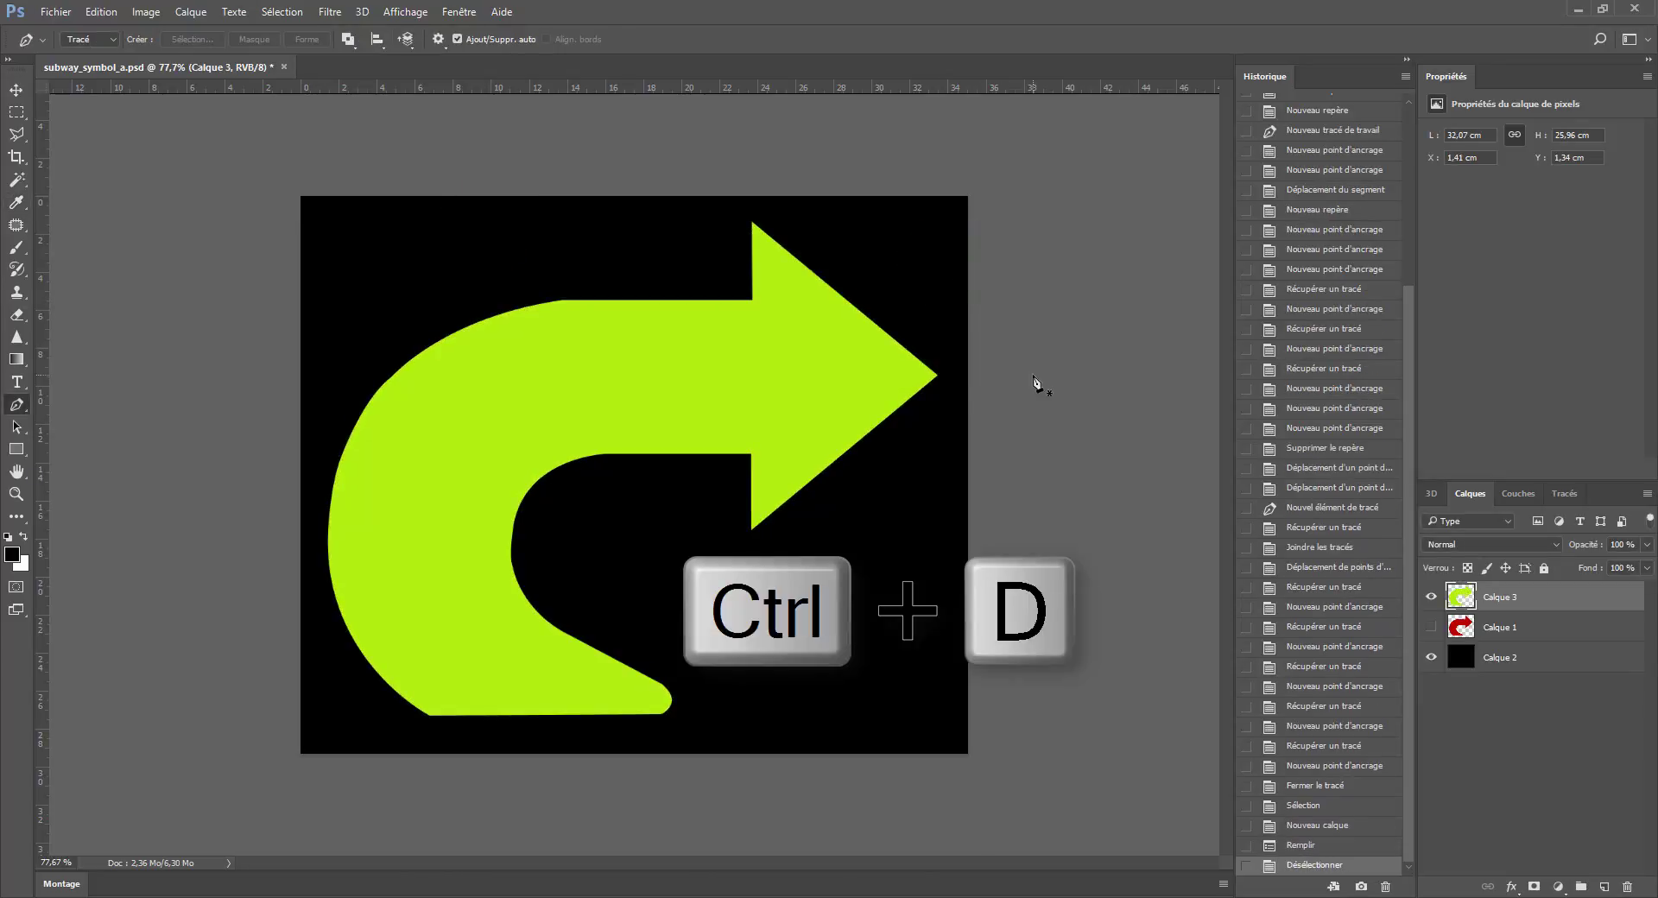
Show Calque 1 again and toggle Calque 3's visibility repeatedly to compare the green fill with the original red arrow.
left_click(1431, 628)
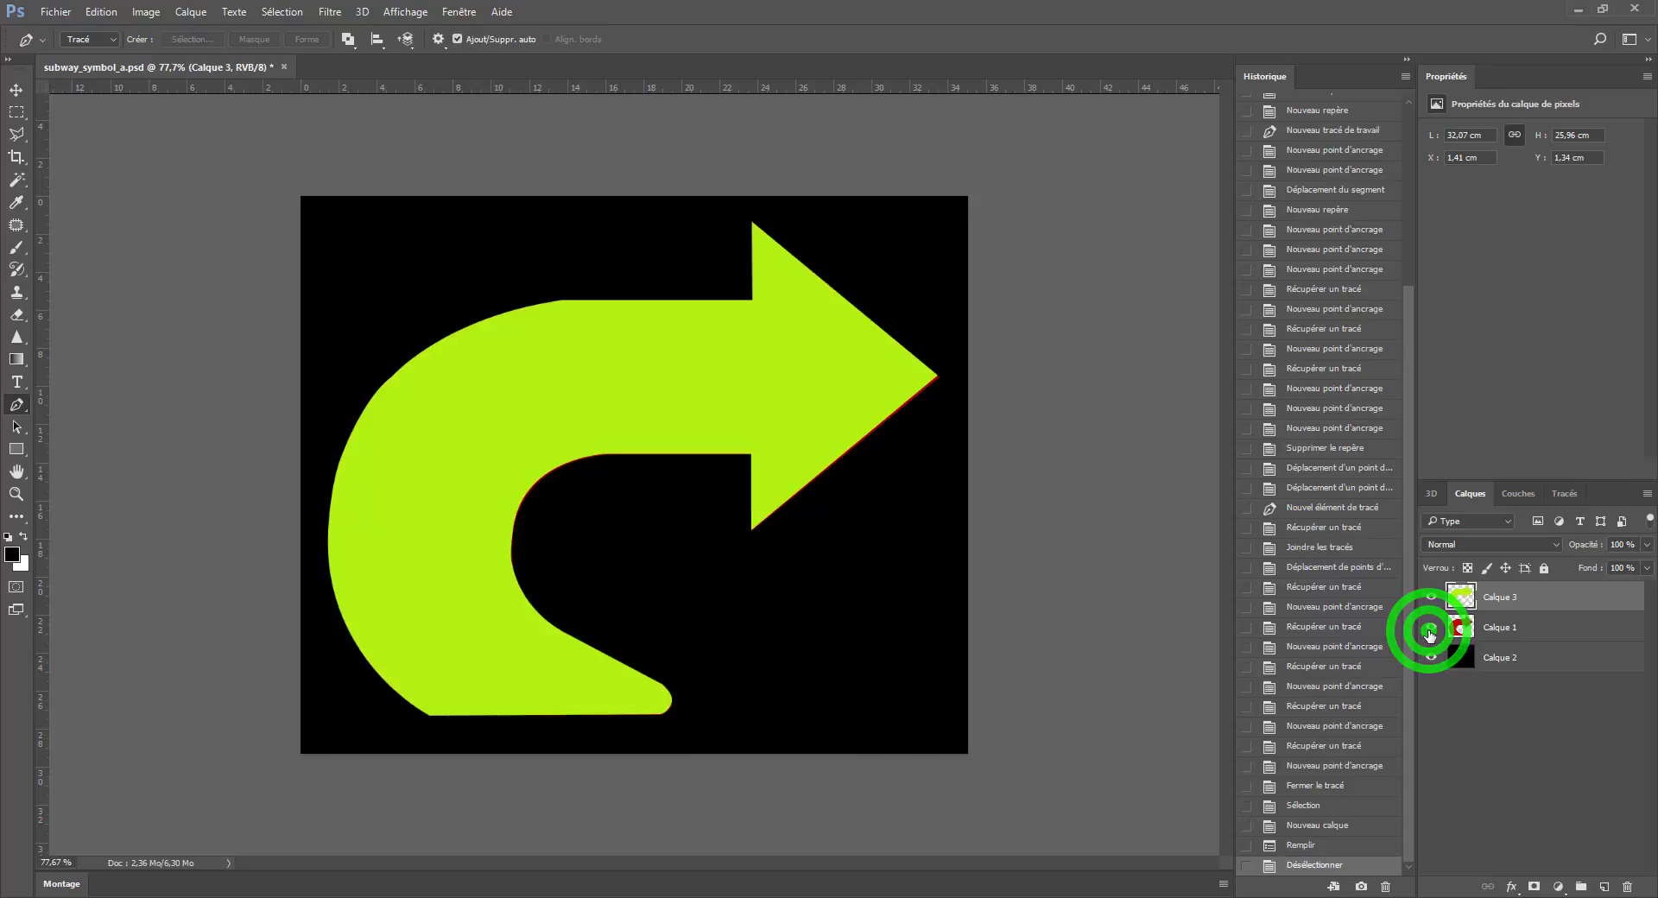
left_click(1432, 598)
left_click(1432, 598)
left_click(1432, 599)
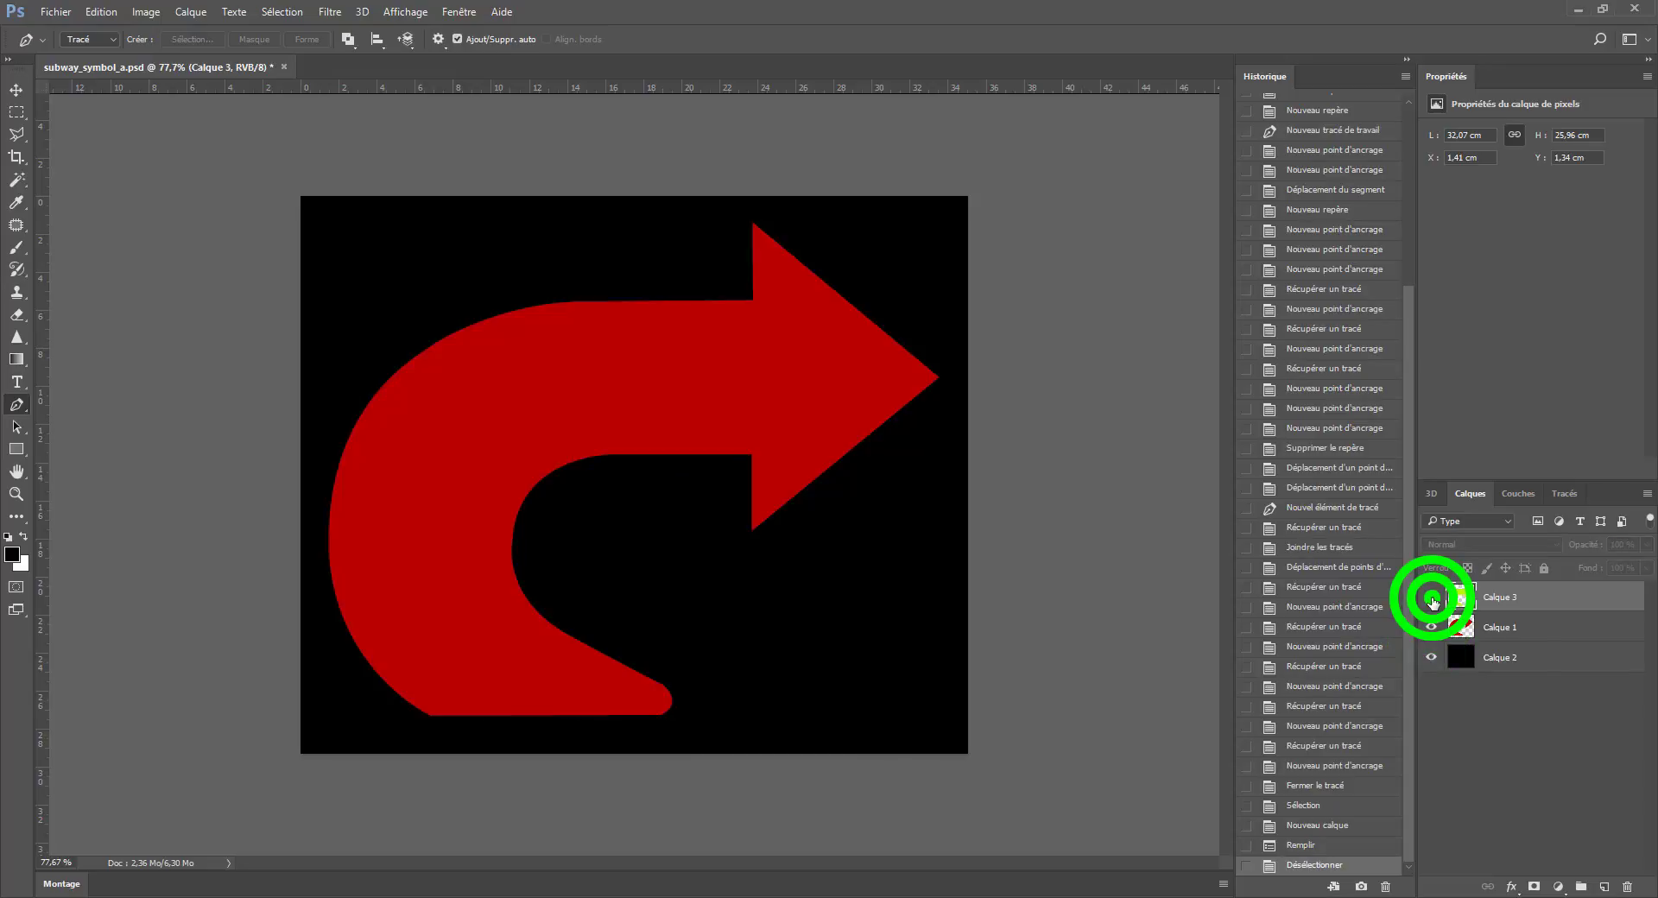
left_click(1432, 599)
left_click(1432, 599)
left_click(1432, 599)
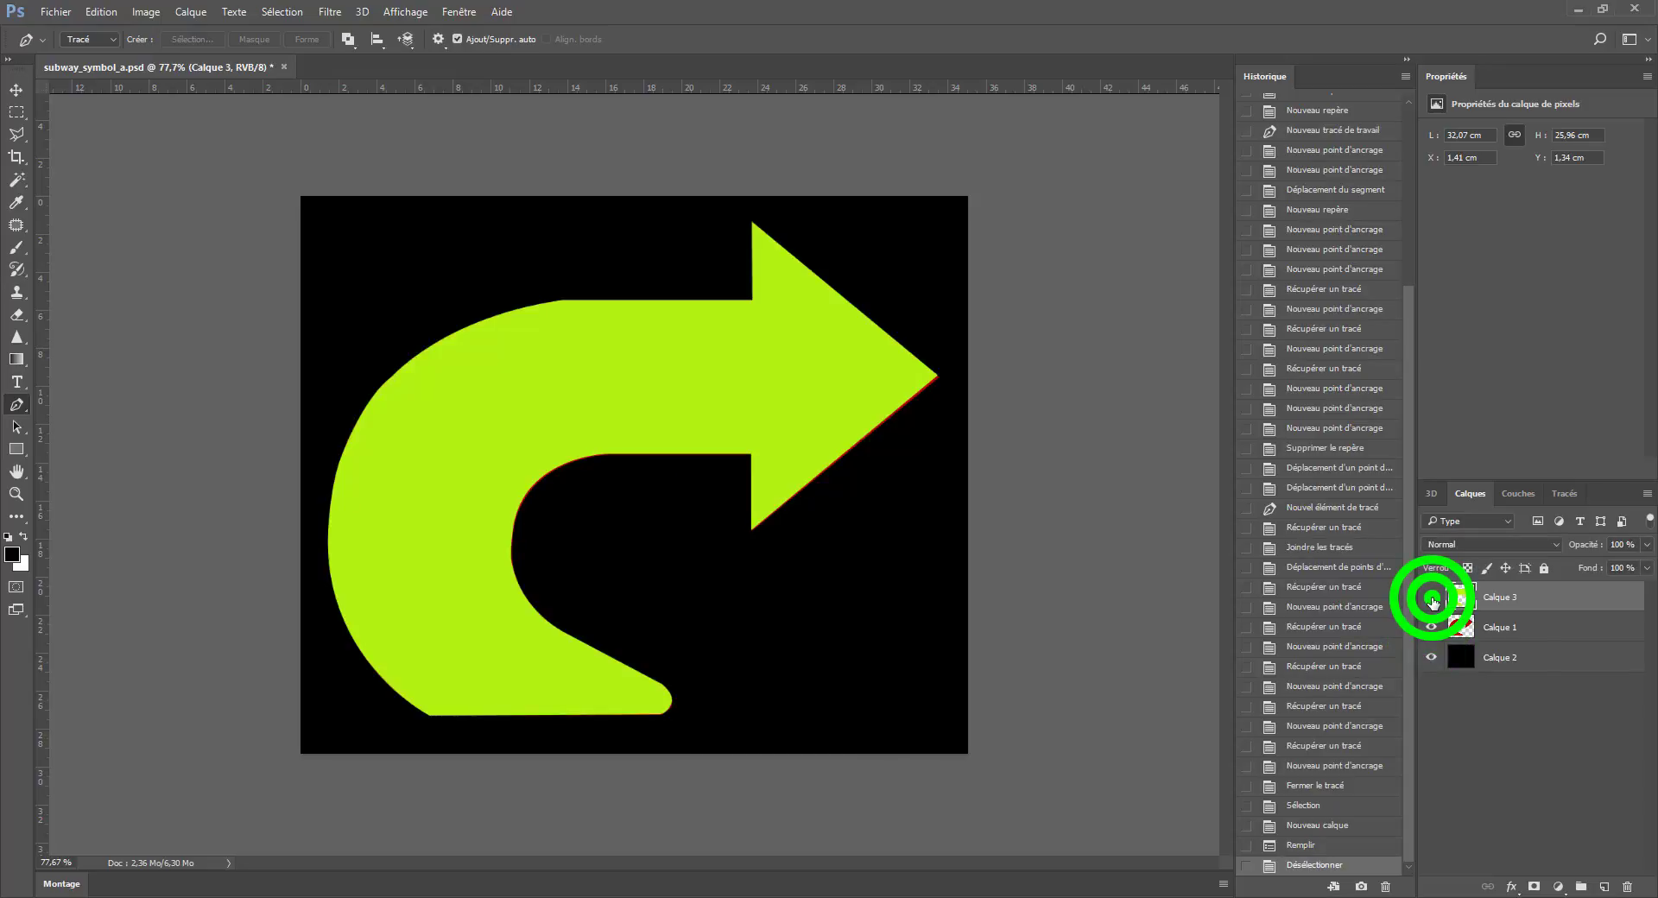
left_click(1432, 598)
left_click(1432, 599)
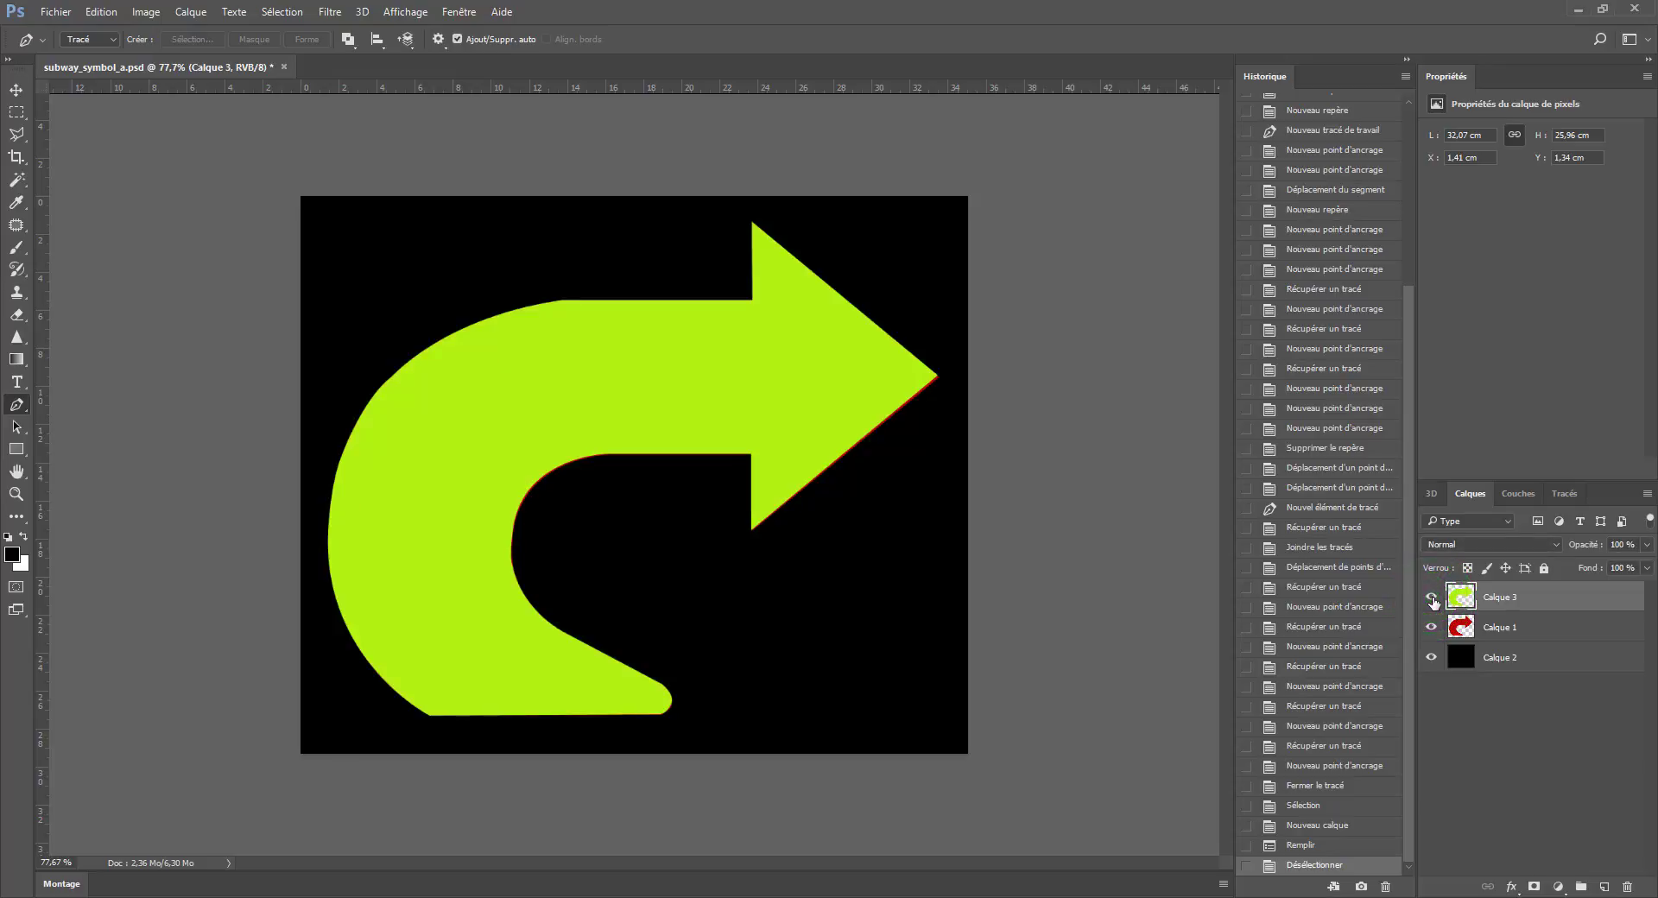